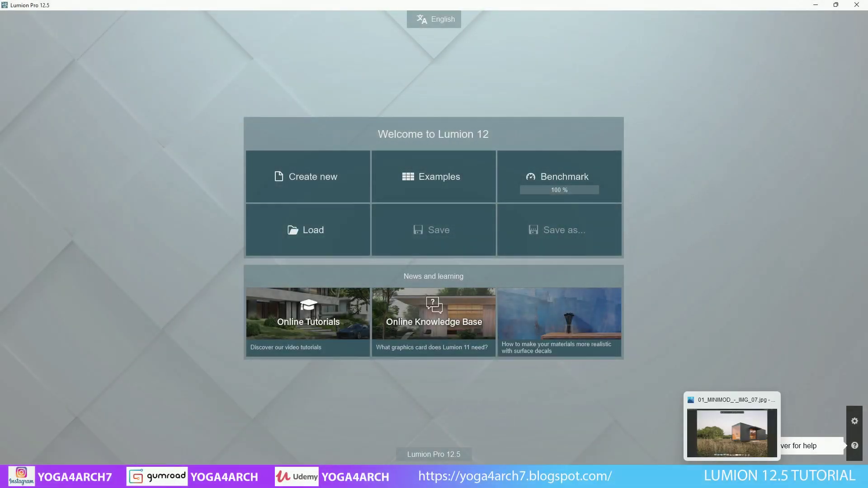
# - Open the reference photo 01_MINIMOD_-_IMG_07.jpg of the black cabin in Photos
pyautogui.click(732, 433)
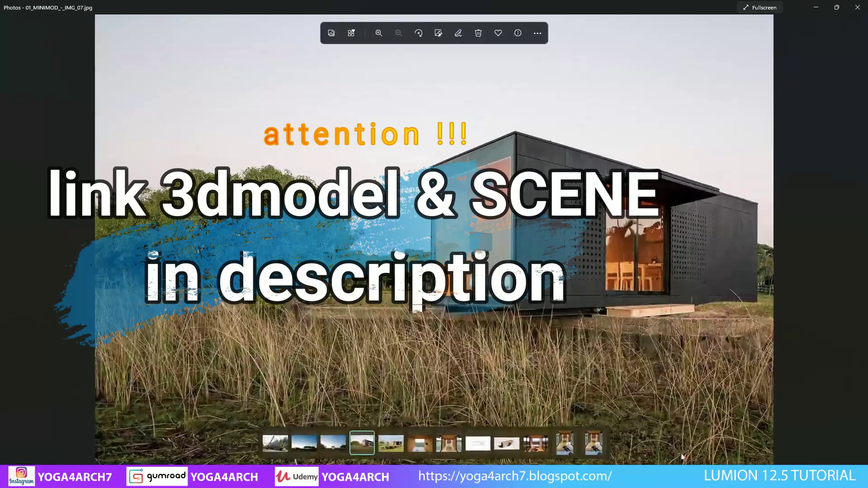
# - View the IMG_08 and IMG_05 cabin reference photos, then minimize Photos
pyautogui.click(387, 448)
pyautogui.click(338, 447)
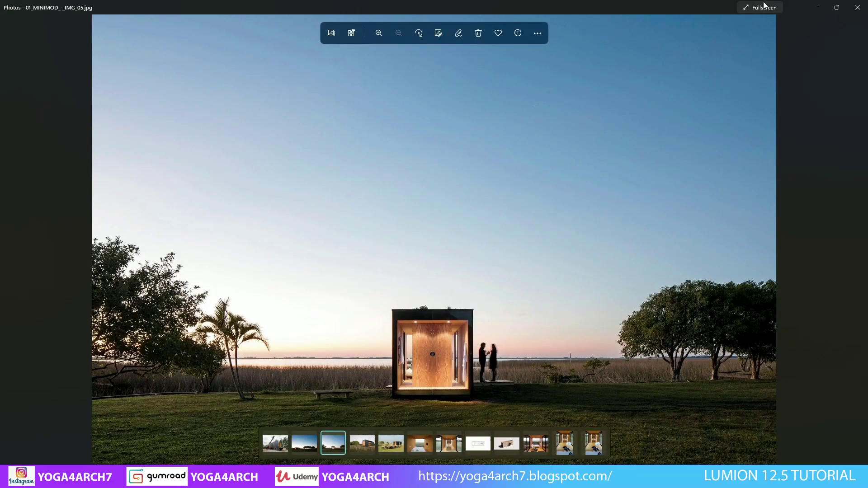
pyautogui.click(812, 5)
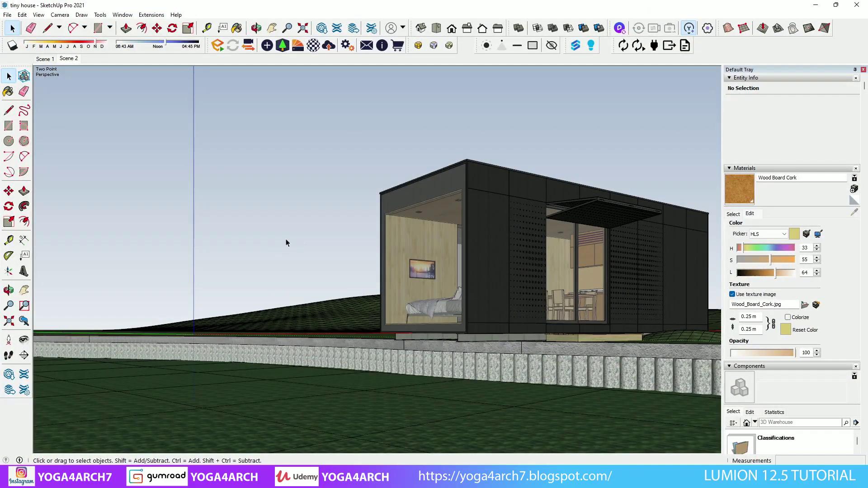
# - Inspect the tiny house site, return to Scene 2, and minimize SketchUp
pyautogui.moveTo(285, 243); pyautogui.dragTo(420, 349, button='middle')
pyautogui.scroll(5, 420, 348)
pyautogui.scroll(5, 359, 300)
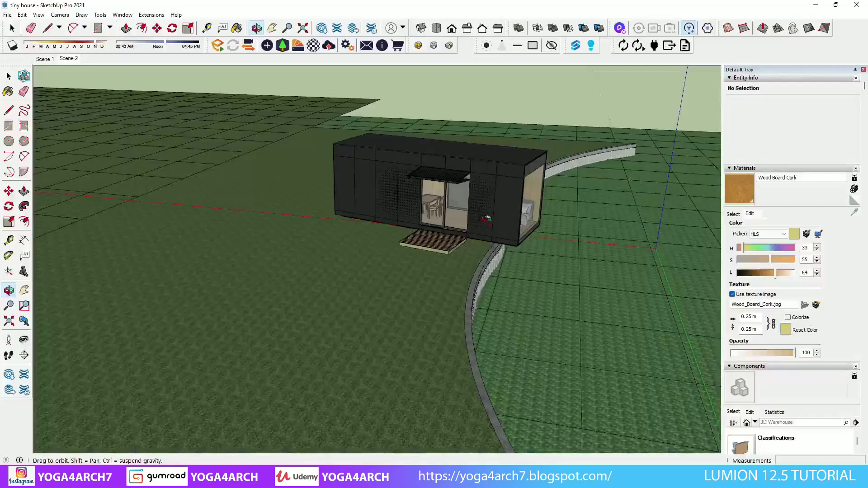
pyautogui.scroll(5, 486, 219)
pyautogui.moveTo(486, 219)
pyautogui.mouseDown(button='middle')
pyautogui.moveTo(496, 240)
pyautogui.moveTo(457, 198)
pyautogui.moveTo(341, 209)
pyautogui.moveTo(517, 348)
pyautogui.mouseUp(button='middle')
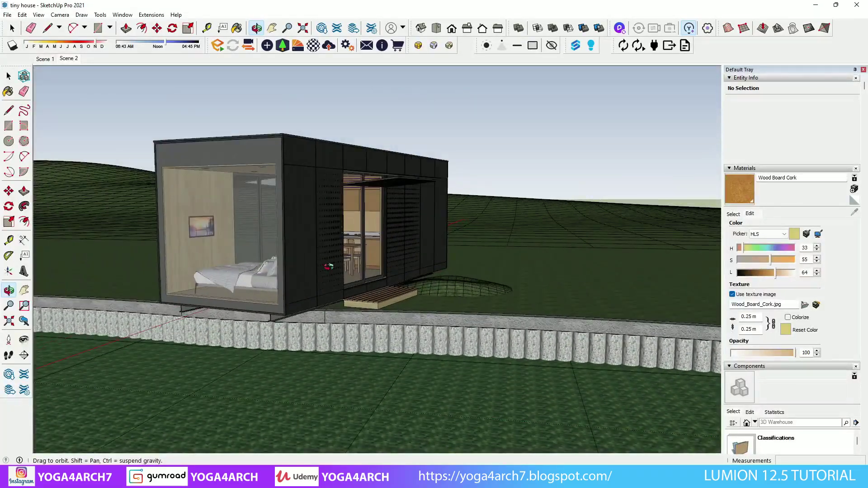
pyautogui.click(67, 61)
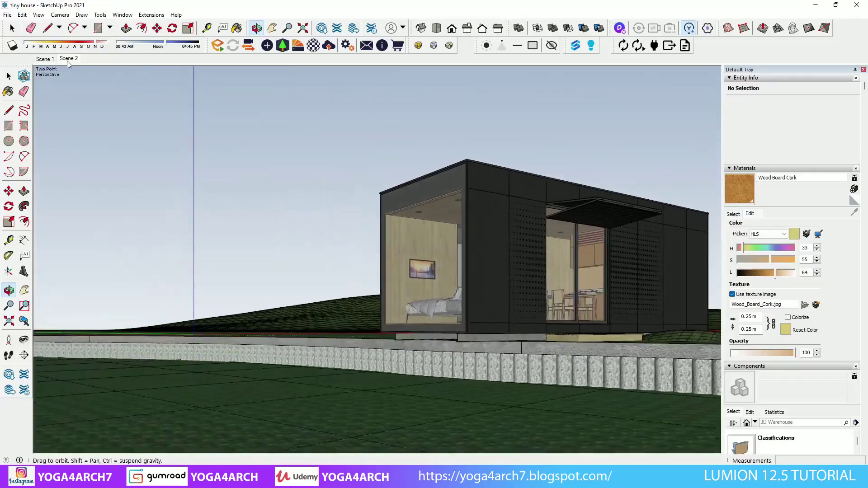
pyautogui.click(815, 5)
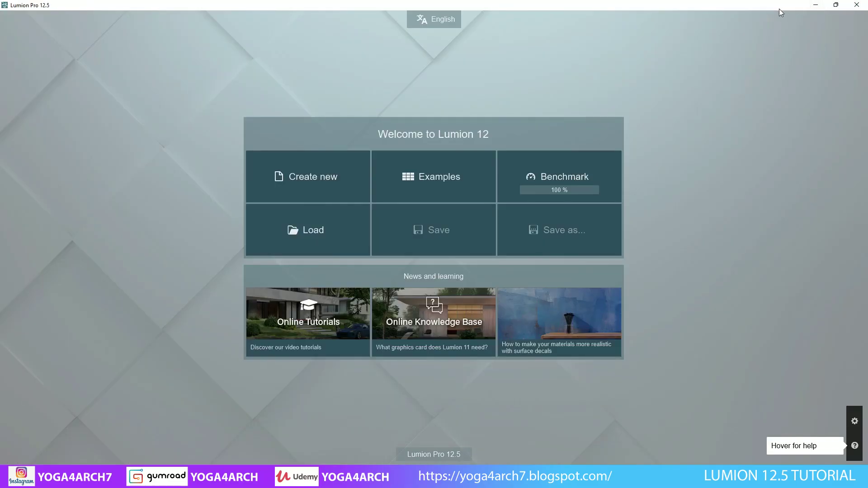
# - Create a new Lumion project from the Plain environment template
pyautogui.click(284, 188)
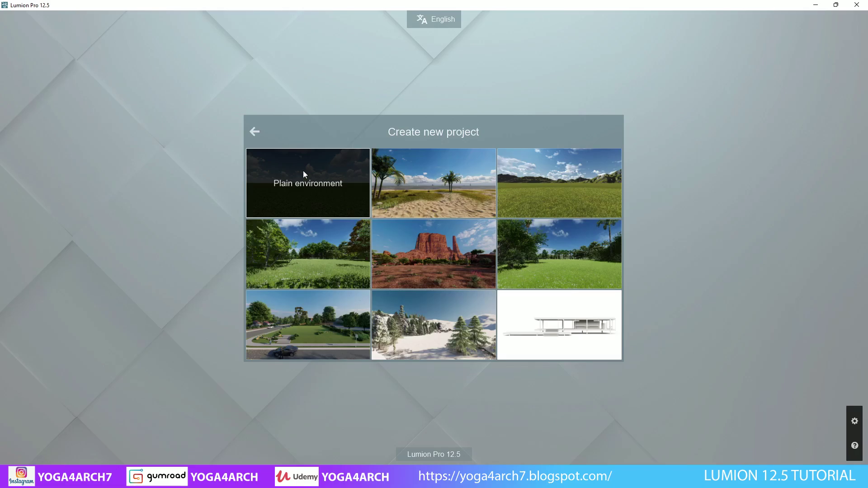
pyautogui.click(301, 179)
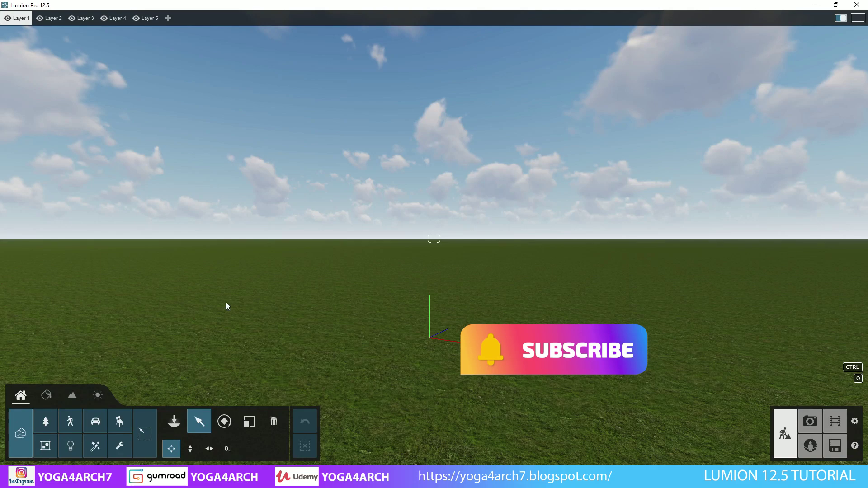
# - Start importing a new model and browse the contents of Local Disk (F:)
pyautogui.click(25, 431)
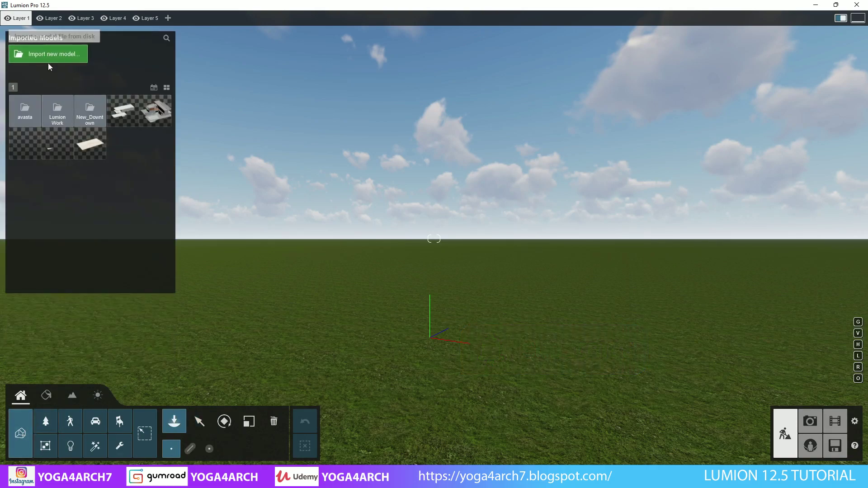
pyautogui.click(65, 55)
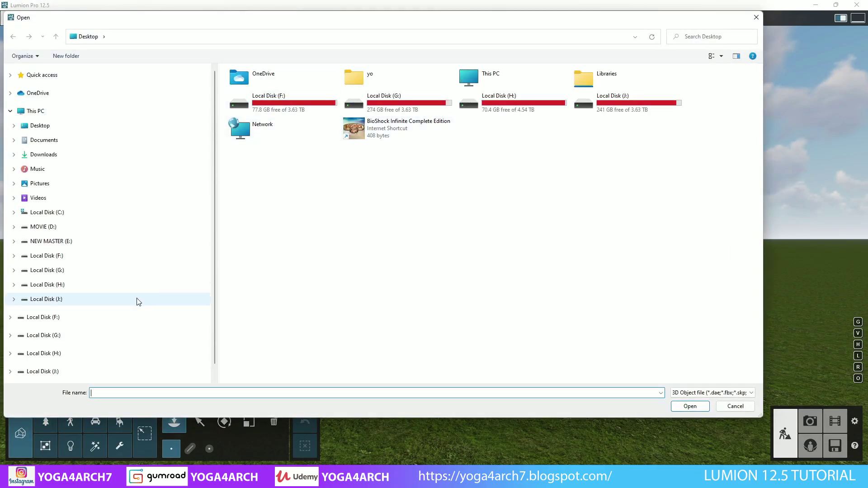
pyautogui.click(128, 255)
pyautogui.scroll(-5, 493, 238)
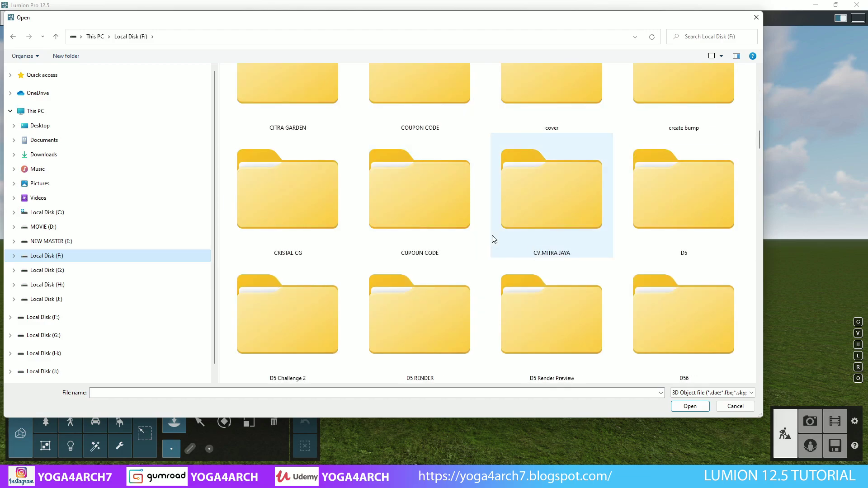
pyautogui.scroll(-3, 493, 238)
pyautogui.scroll(-3, 494, 238)
pyautogui.scroll(-3, 494, 238)
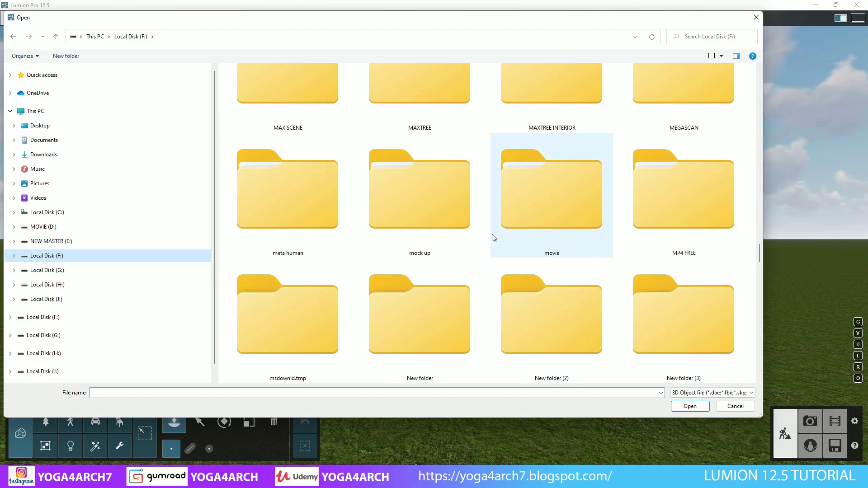
pyautogui.scroll(-2, 493, 238)
pyautogui.scroll(-3, 493, 238)
pyautogui.scroll(-3, 493, 238)
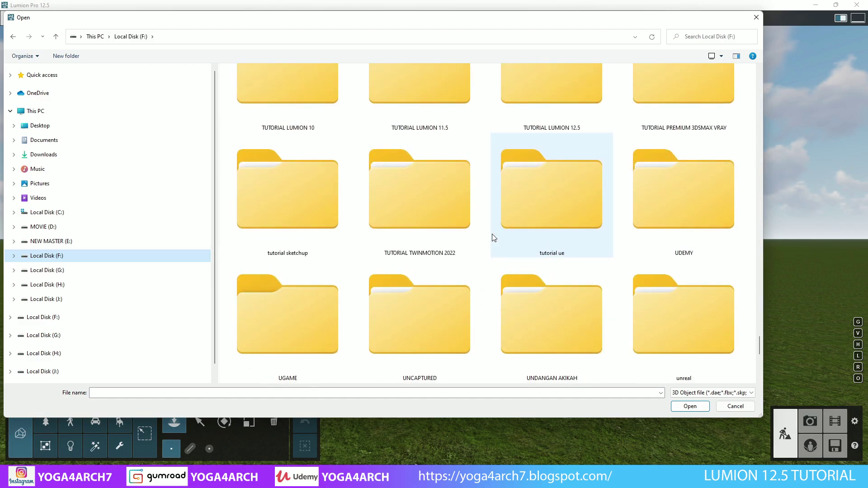
pyautogui.scroll(-2, 493, 239)
pyautogui.scroll(5, 494, 238)
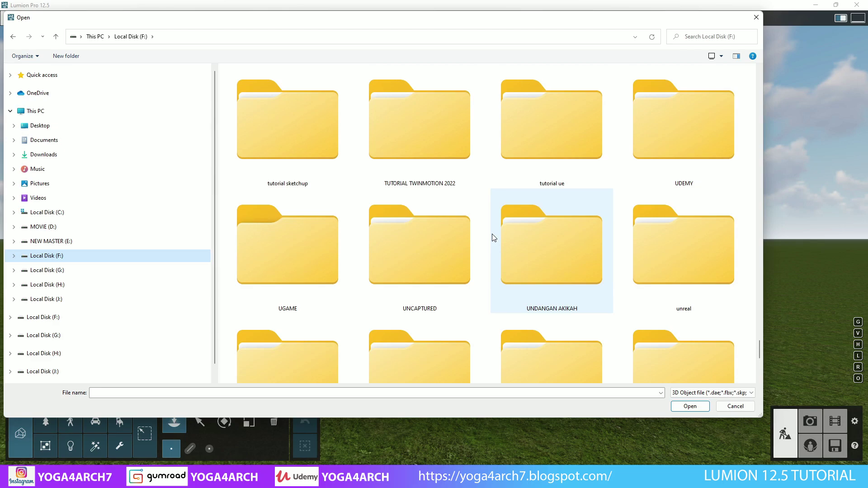
pyautogui.scroll(1, 493, 239)
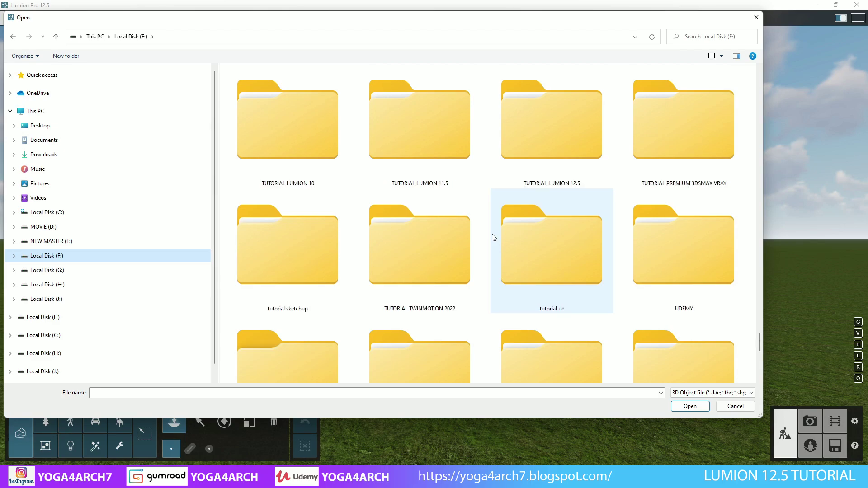
# - Choose tiny house from F:\TUTORIAL LUMION 12.5\1\179 as the model to import
pyautogui.doubleClick(544, 131)
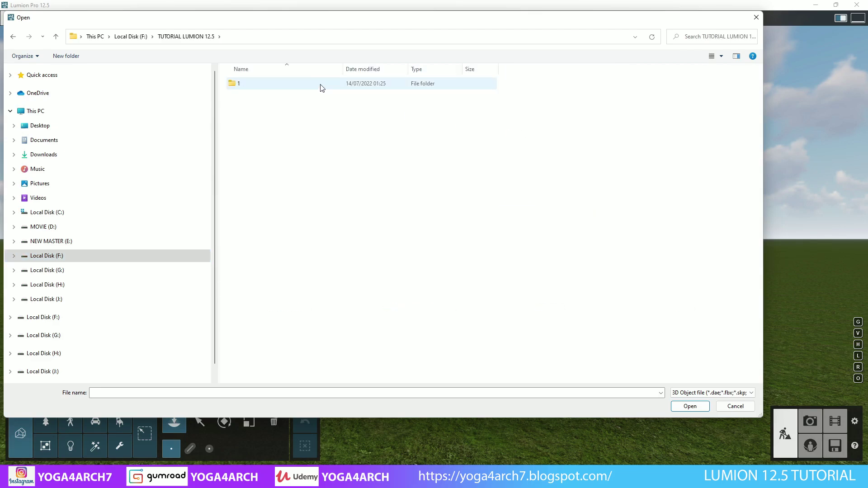
pyautogui.doubleClick(321, 85)
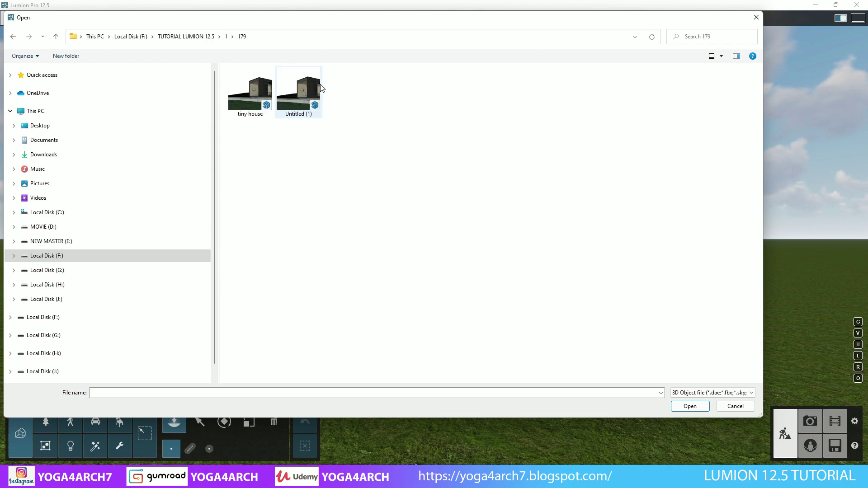
pyautogui.click(244, 95)
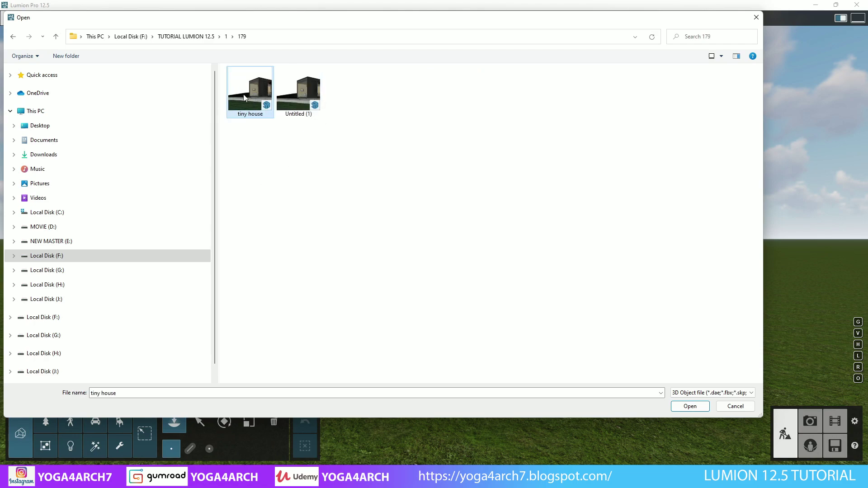
pyautogui.click(680, 405)
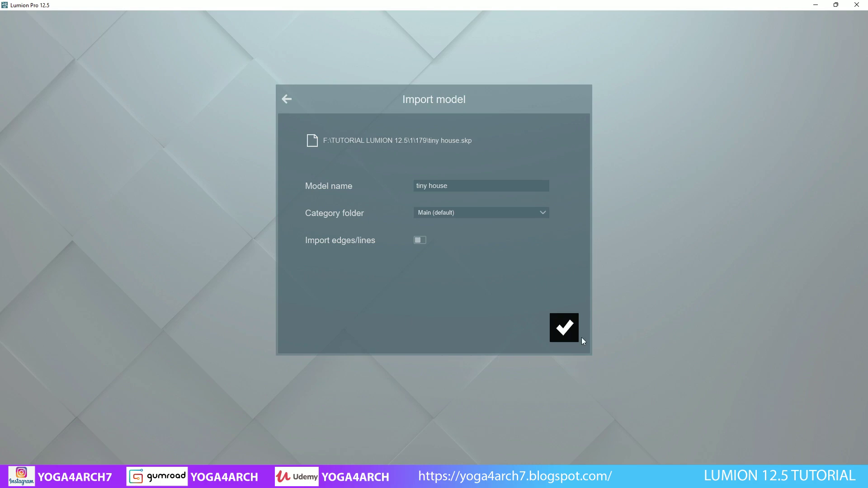
# - Import the tiny house, place it on the grass, and raise it 1.25 m
pyautogui.click(573, 324)
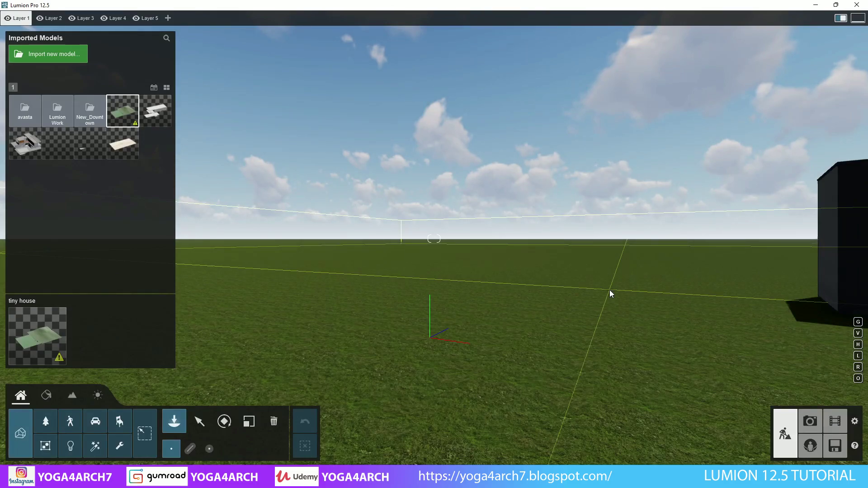
pyautogui.moveTo(609, 294); pyautogui.dragTo(509, 317, button='right')
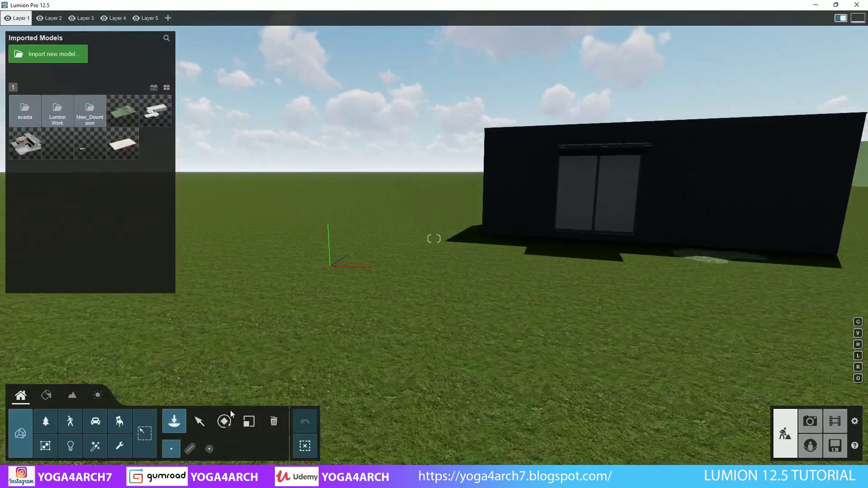
pyautogui.click(202, 421)
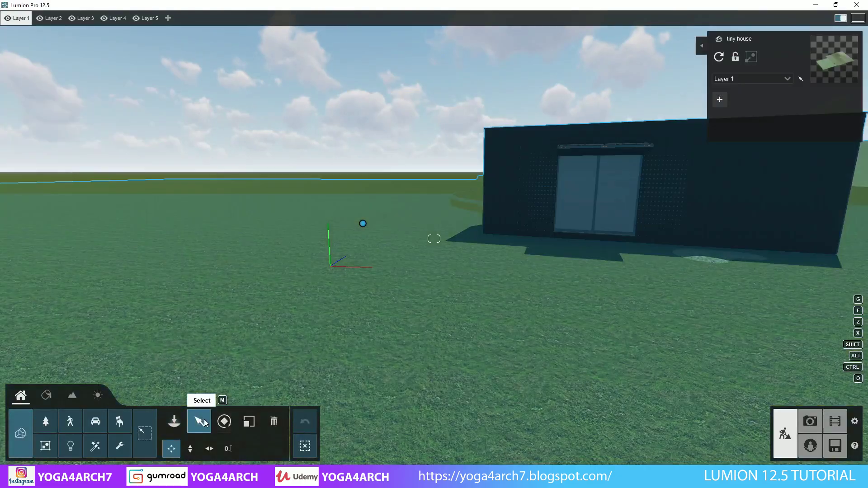
pyautogui.click(190, 448)
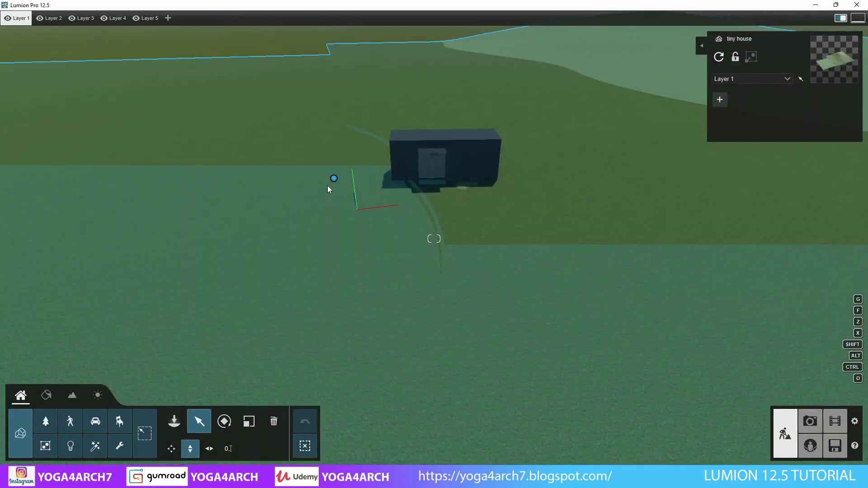
pyautogui.moveTo(334, 179); pyautogui.dragTo(341, 142)
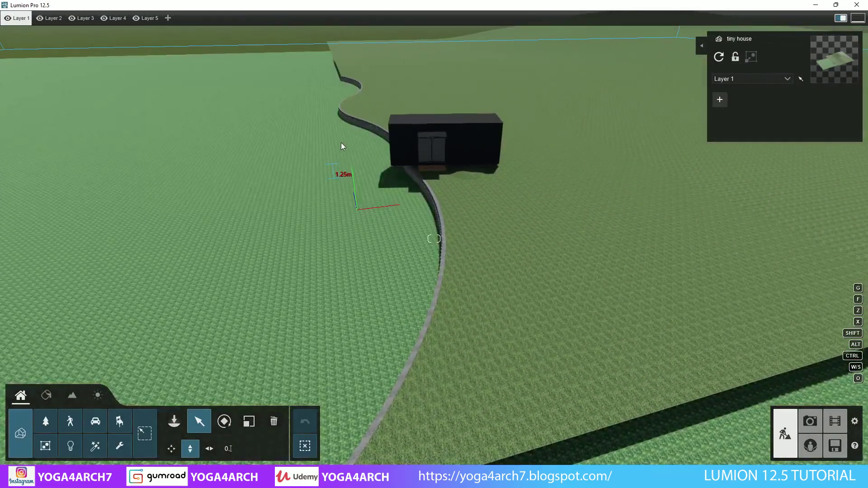
pyautogui.scroll(3, 465, 188)
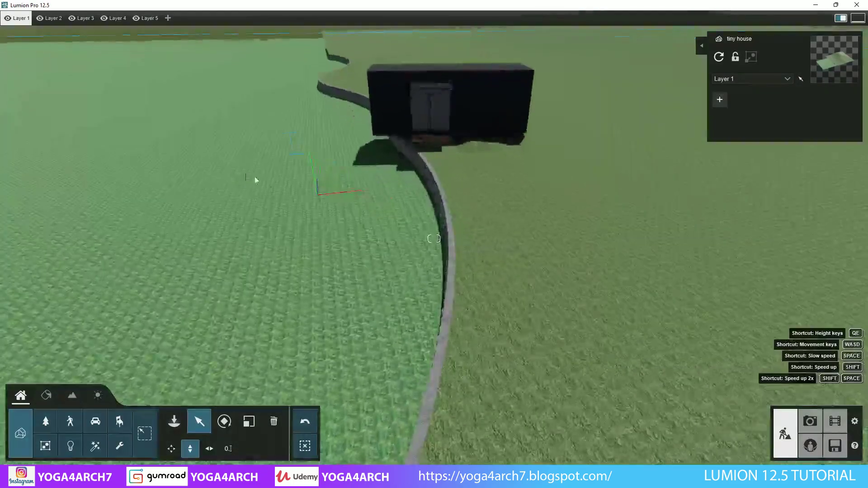
# - In Photo mode, frame the cabin at about 1.37 m height with 18 mm focal length
pyautogui.click(810, 421)
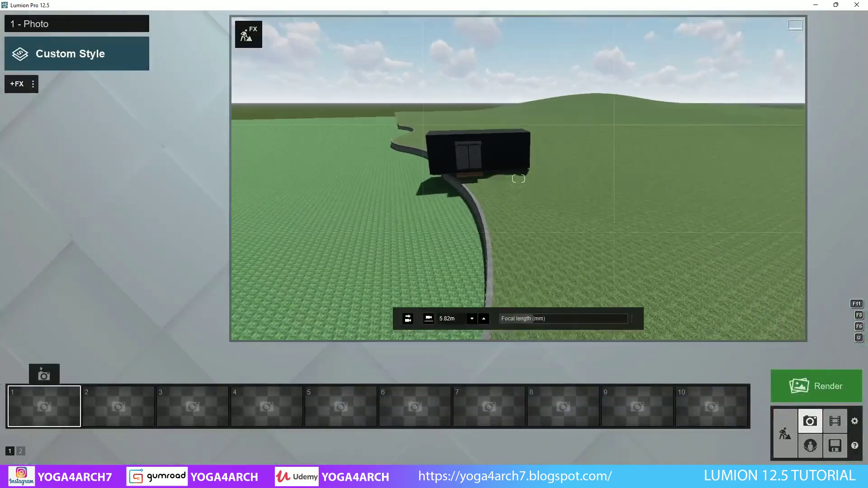
pyautogui.moveTo(289, 243)
pyautogui.mouseDown(button='right')
pyautogui.moveTo(407, 239)
pyautogui.moveTo(344, 239)
pyautogui.mouseUp(button='right')
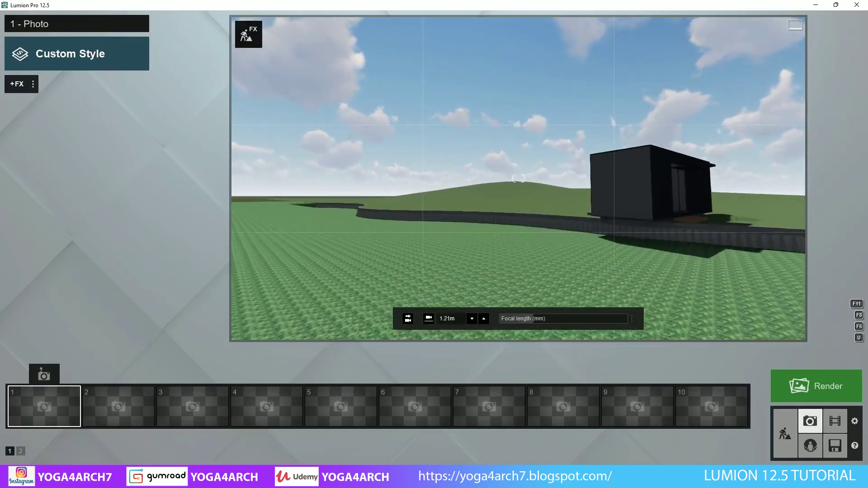
pyautogui.press('w')
pyautogui.press('q')
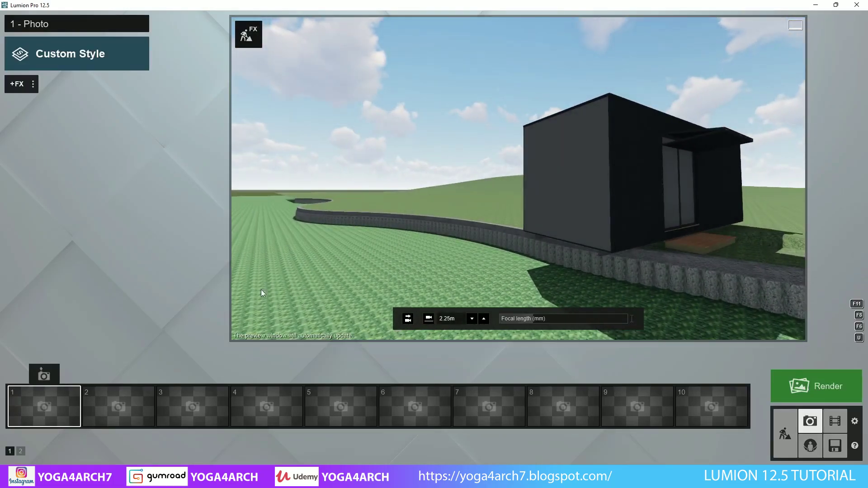
pyautogui.moveTo(540, 321); pyautogui.dragTo(542, 318)
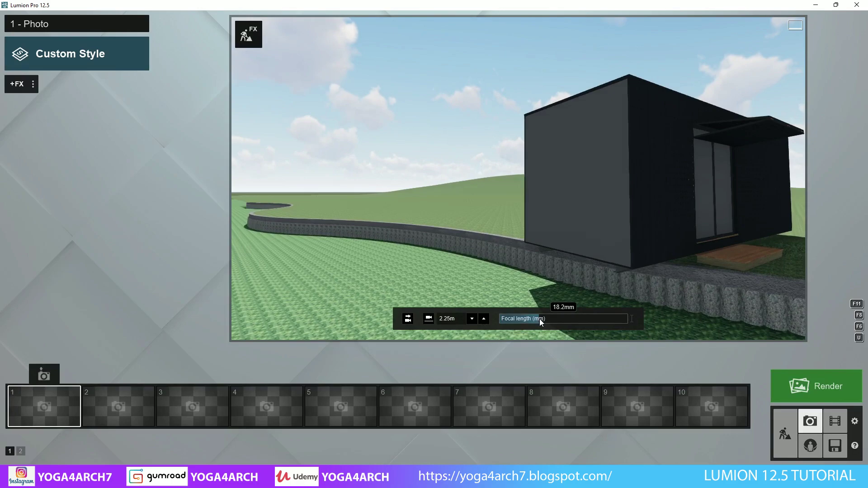
pyautogui.moveTo(555, 283); pyautogui.dragTo(533, 283, button='right')
pyautogui.press('e')
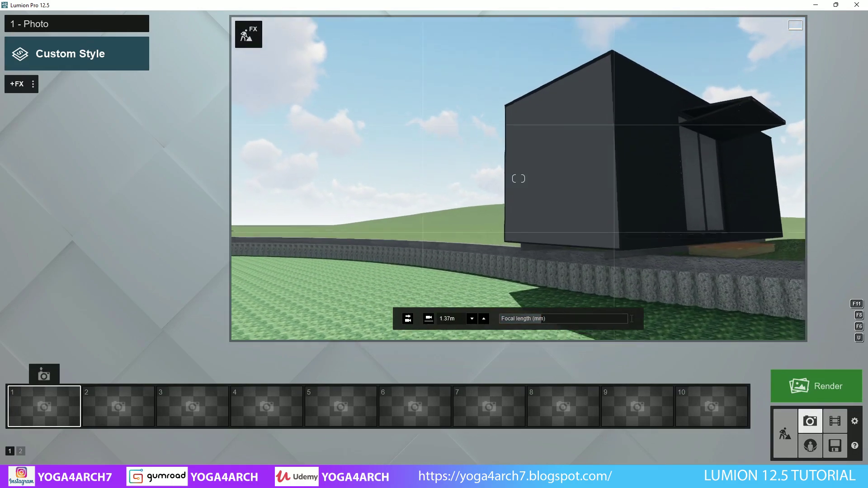
# - Compare against the cabin-in-tall-grass reference photo IMG_07, then hide Photos
pyautogui.click(721, 425)
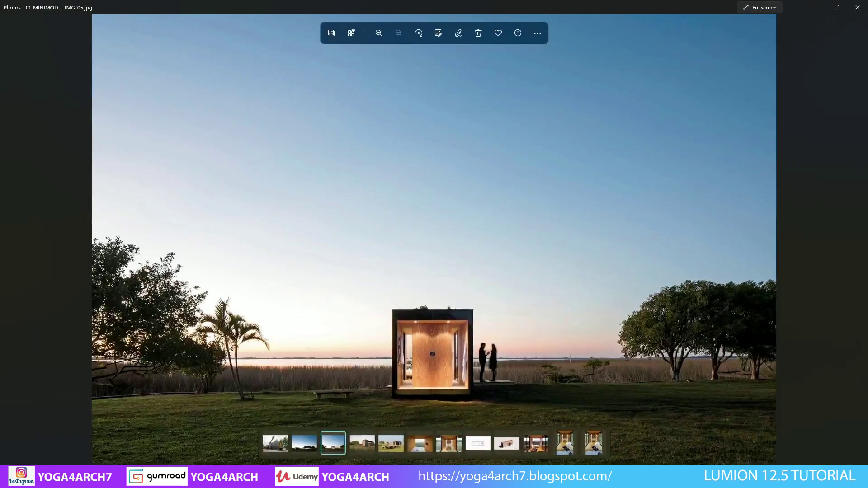
pyautogui.click(361, 450)
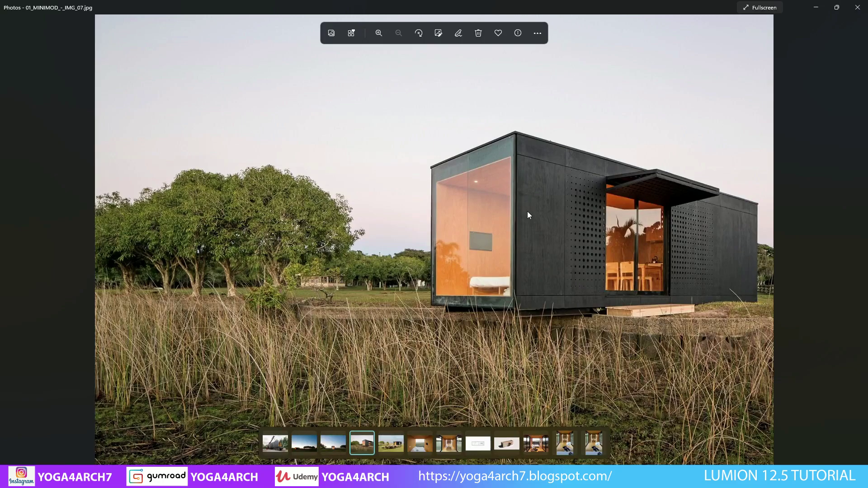
pyautogui.click(817, 7)
# - Drop the camera to 0.78 m facing the cabin and save it as photo 1
pyautogui.moveTo(510, 332); pyautogui.dragTo(501, 332, button='right')
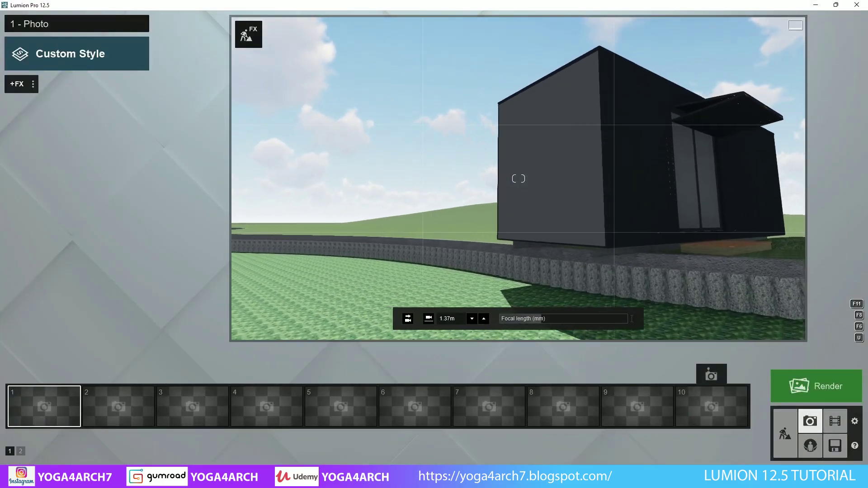
pyautogui.press('d')
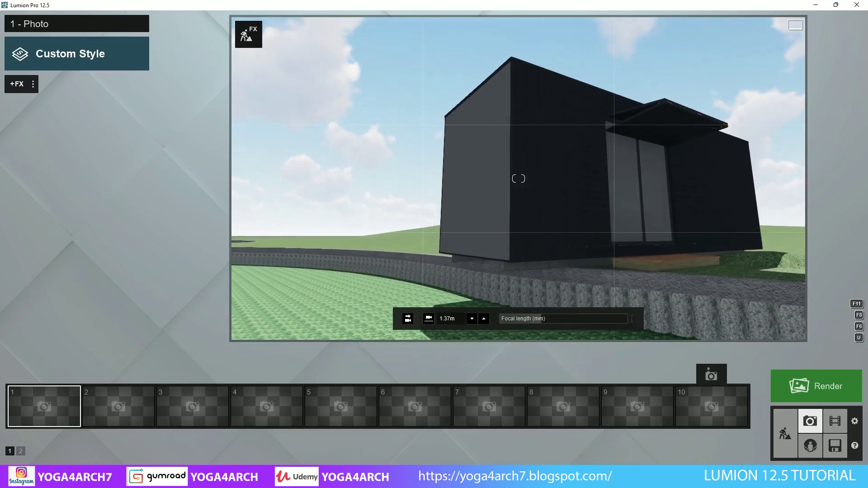
pyautogui.moveTo(532, 261); pyautogui.dragTo(532, 261, button='right')
pyautogui.press('q')
pyautogui.moveTo(549, 312); pyautogui.dragTo(549, 312, button='right')
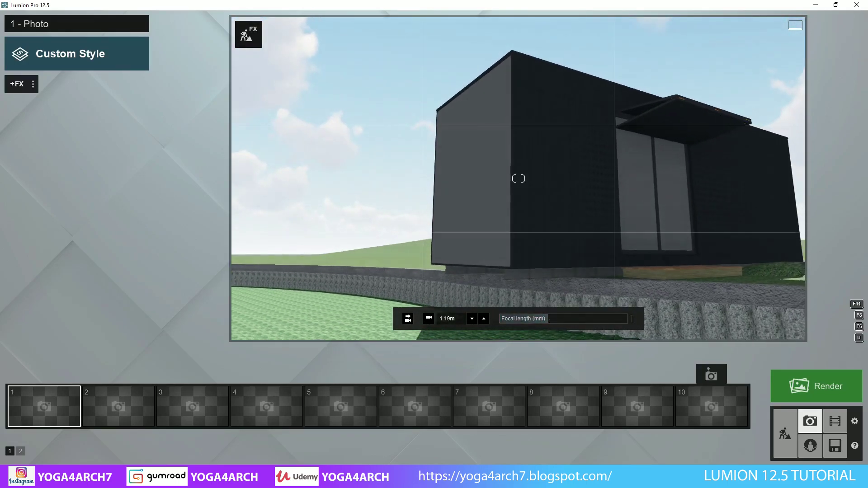
pyautogui.press('q')
pyautogui.moveTo(519, 178); pyautogui.dragTo(519, 178, button='right')
pyautogui.press('q')
pyautogui.press('q')
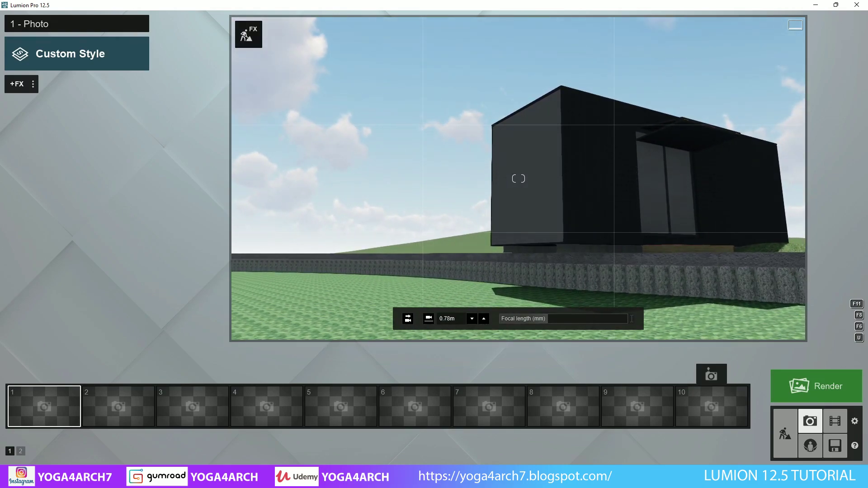
pyautogui.click(33, 375)
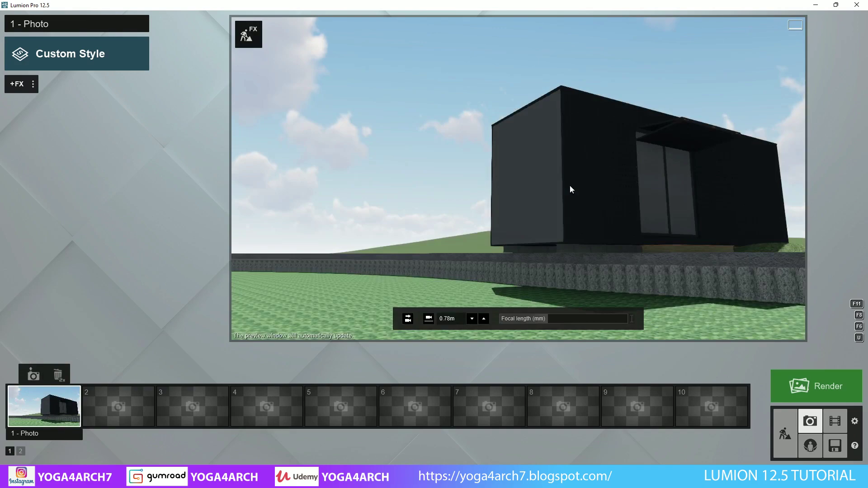
# - Apply the Overcast style and add the 2-Point Perspective effect
pyautogui.click(91, 56)
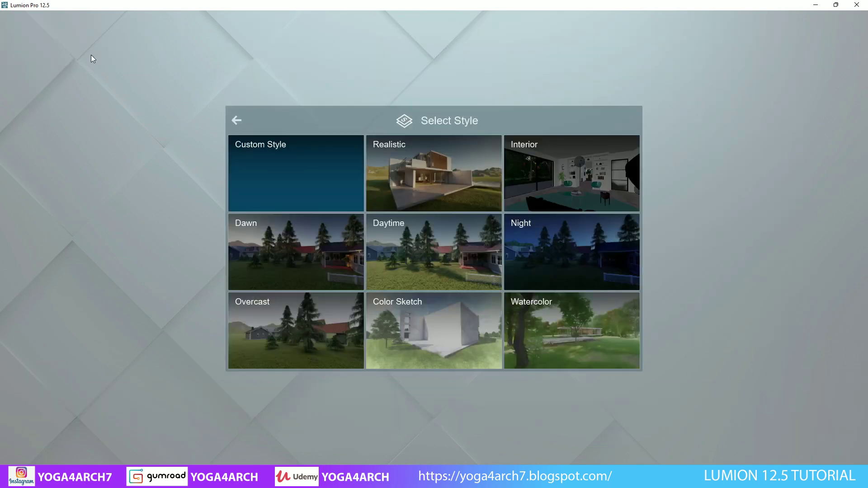
pyautogui.click(322, 325)
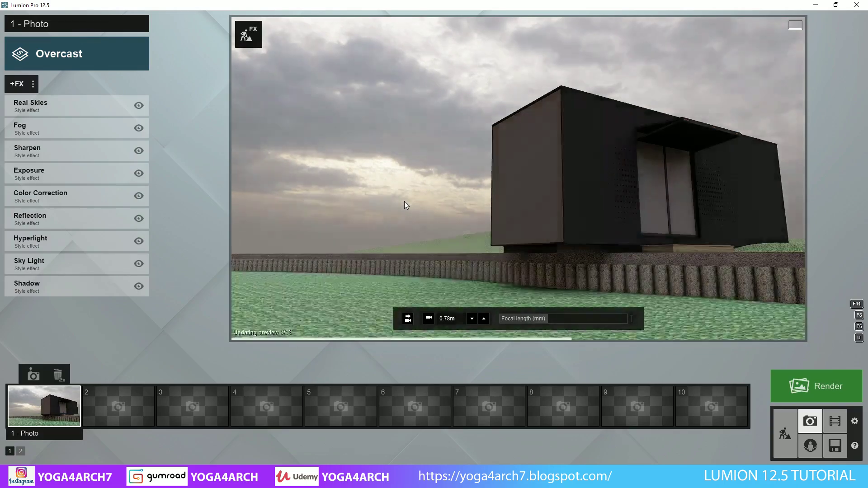
pyautogui.click(17, 84)
pyautogui.click(479, 161)
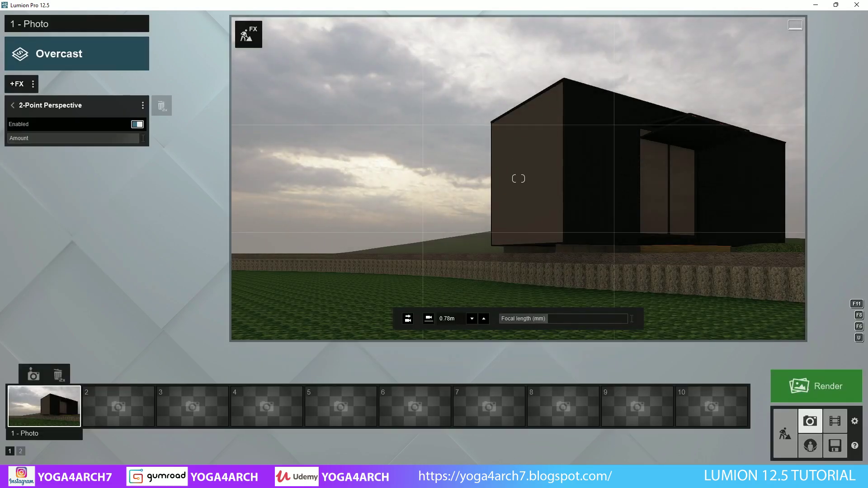
# - Nudge the camera closer, re-store the view in photo 1, and return to Build mode
pyautogui.moveTo(480, 166); pyautogui.dragTo(483, 166, button='right')
pyautogui.hotkey('ctrl', '1')
pyautogui.click(33, 380)
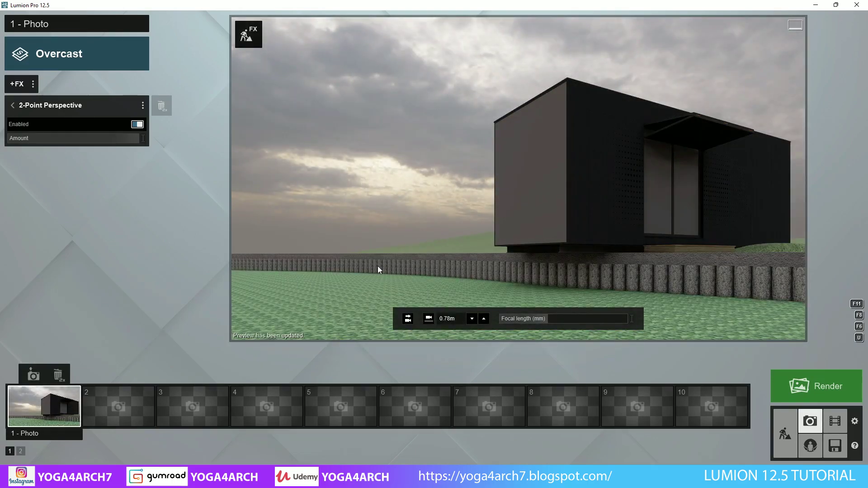
pyautogui.click(785, 432)
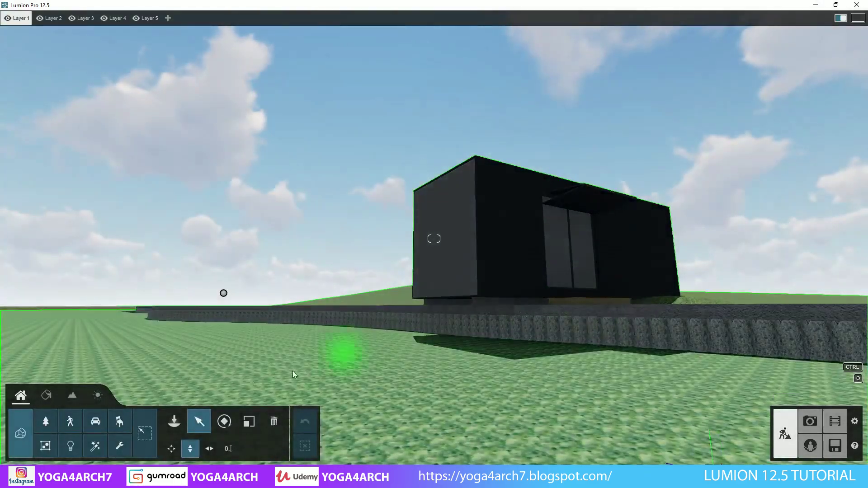
# - Give the ground a Various > Grass texture such as Vegetation Blur 01
pyautogui.click(54, 396)
pyautogui.click(373, 381)
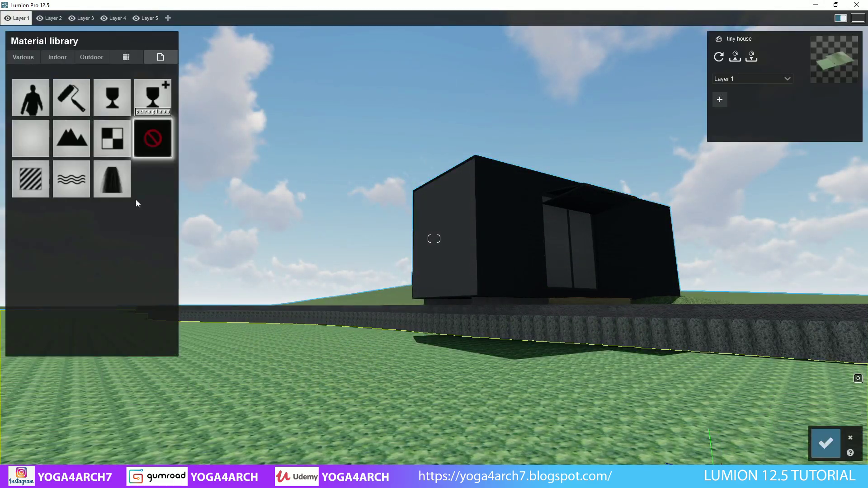
pyautogui.click(24, 59)
pyautogui.click(49, 85)
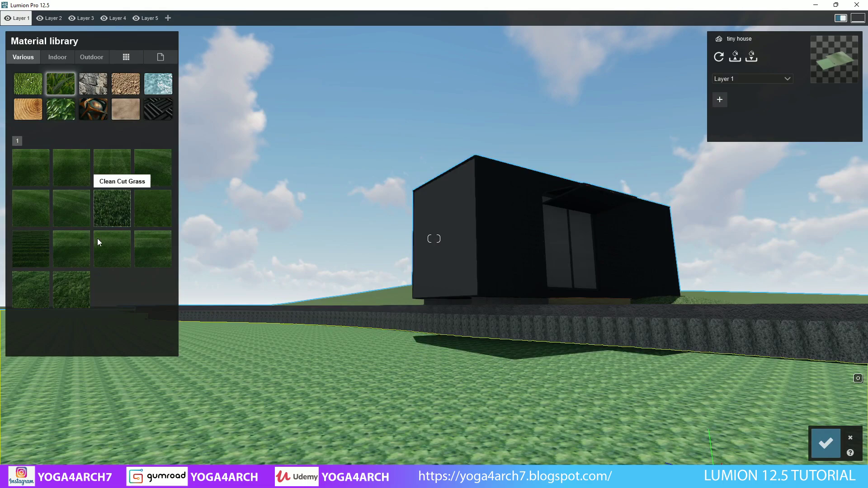
pyautogui.click(76, 277)
pyautogui.click(37, 289)
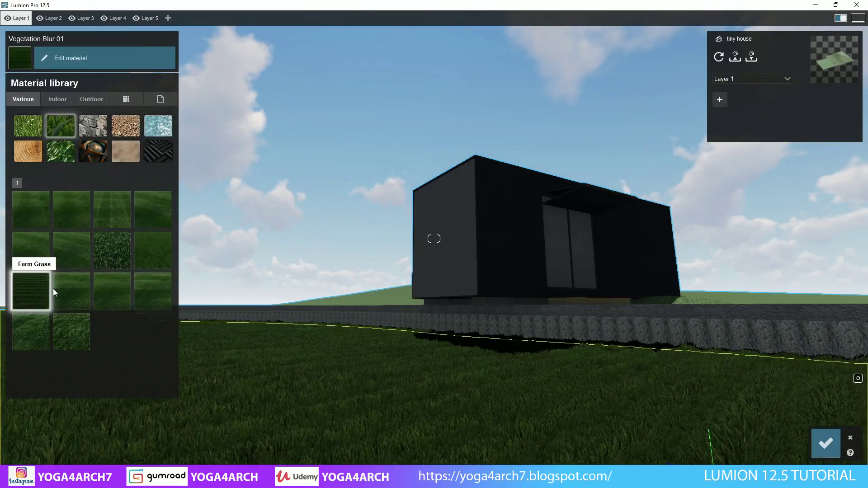
pyautogui.click(388, 299)
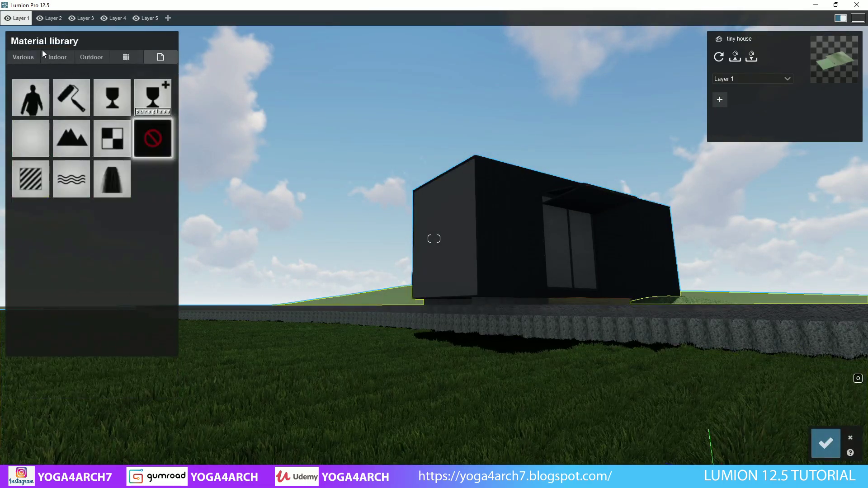
pyautogui.click(34, 55)
pyautogui.click(56, 85)
# - Retexture the ground grass and apply Translucent Glass Gray to the front wall and door glass
pyautogui.click(72, 291)
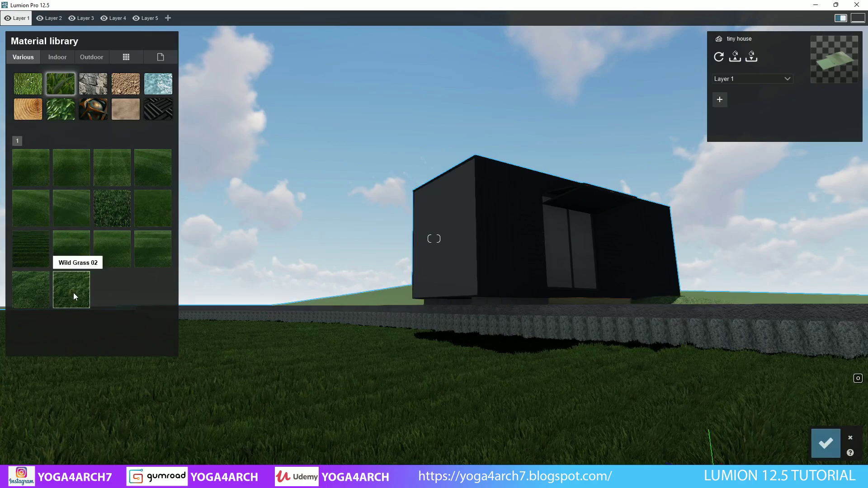
pyautogui.click(434, 250)
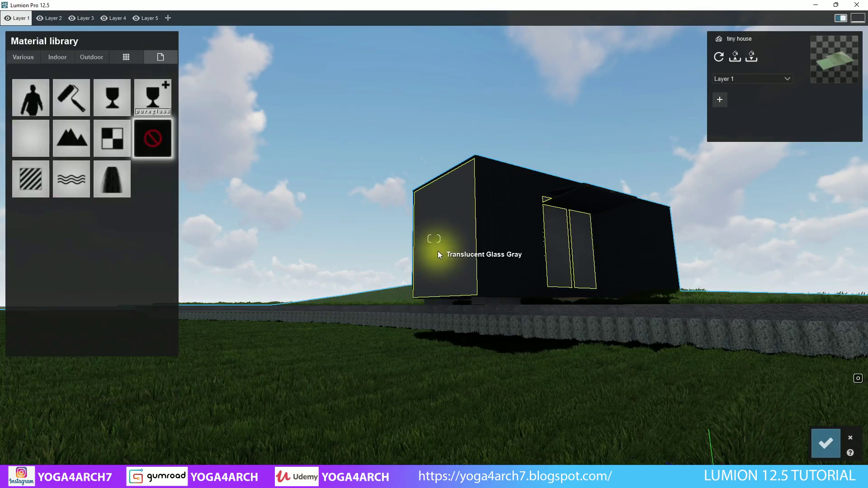
pyautogui.click(56, 58)
pyautogui.click(70, 85)
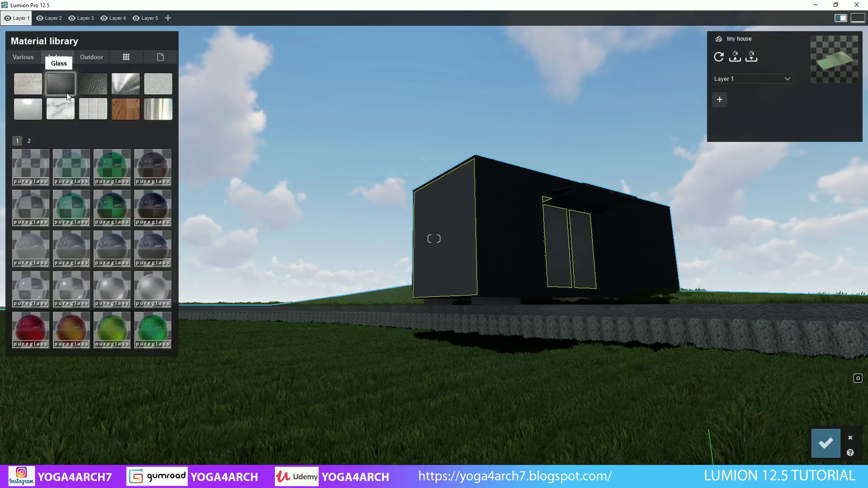
pyautogui.click(40, 164)
# - Give the black walls a Standard material with low reflectivity, near-zero gloss, 0.1 colorization and 0.1 edge weathering
pyautogui.click(480, 225)
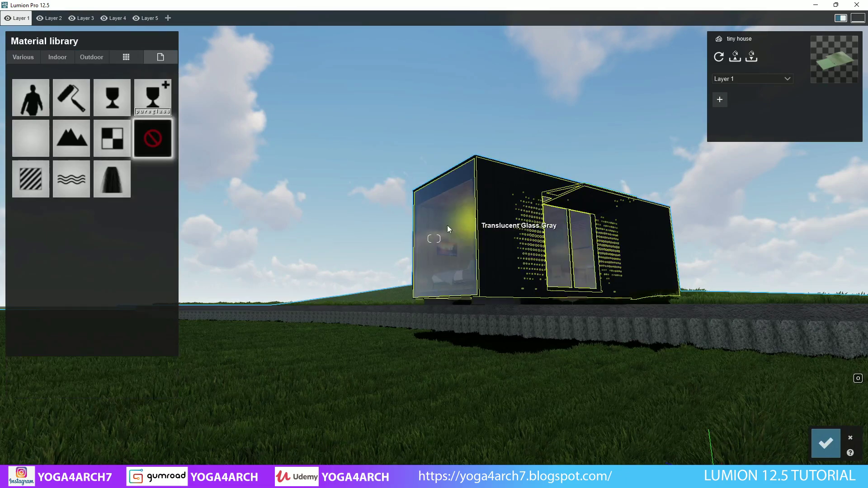
pyautogui.click(31, 188)
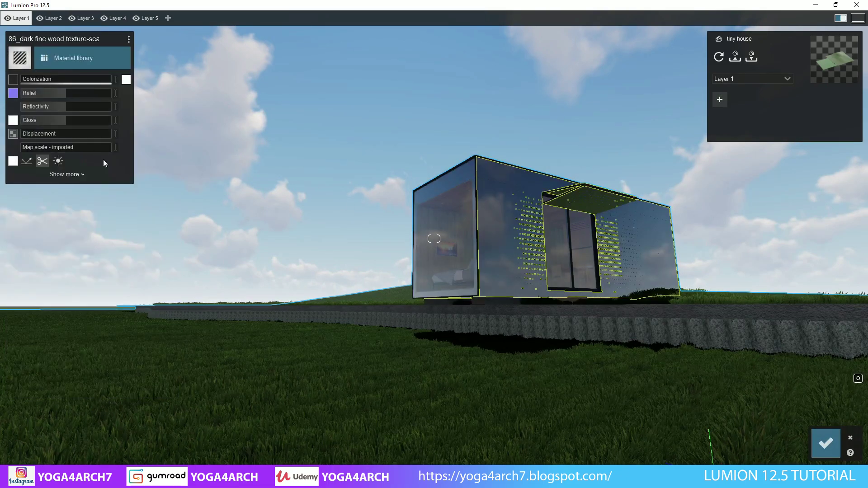
pyautogui.click(46, 106)
pyautogui.click(29, 120)
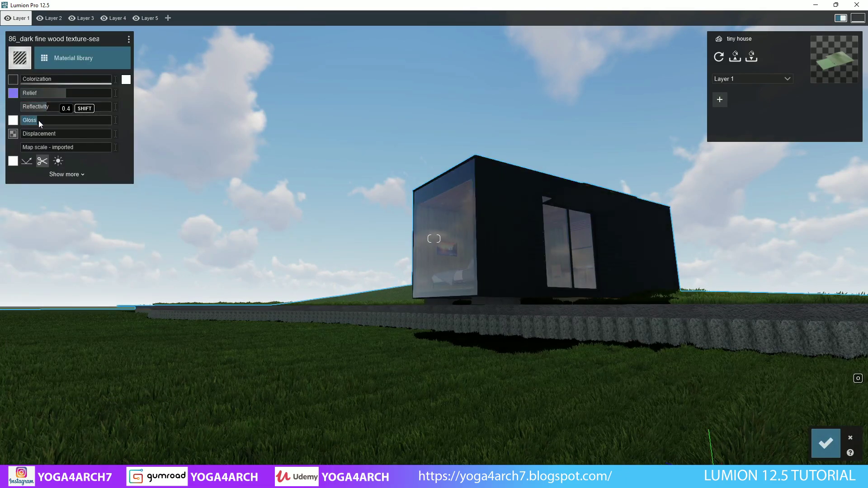
pyautogui.click(29, 78)
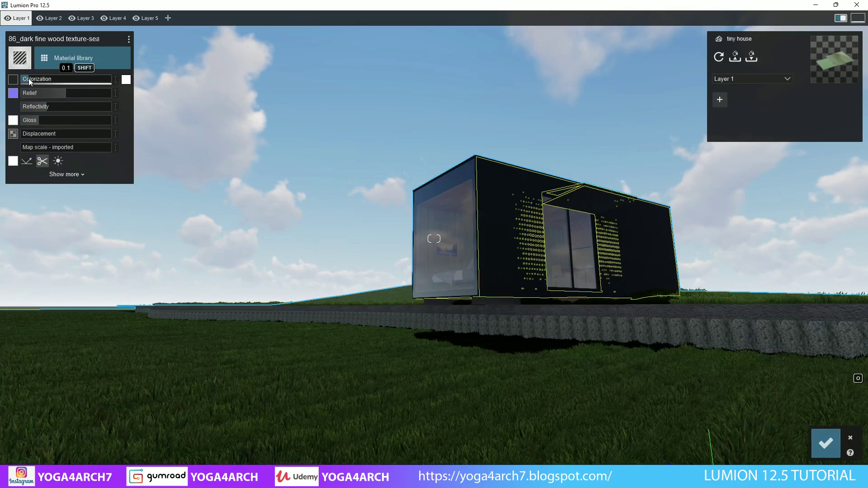
pyautogui.click(66, 174)
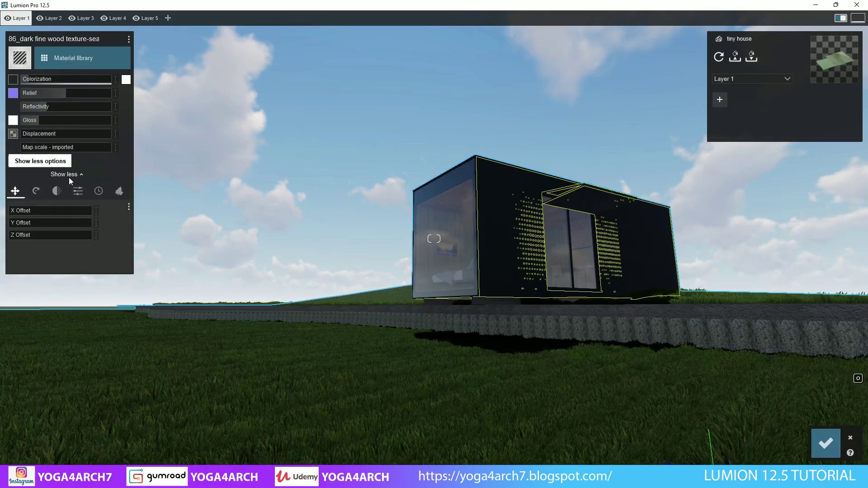
pyautogui.click(99, 193)
pyautogui.moveTo(17, 211)
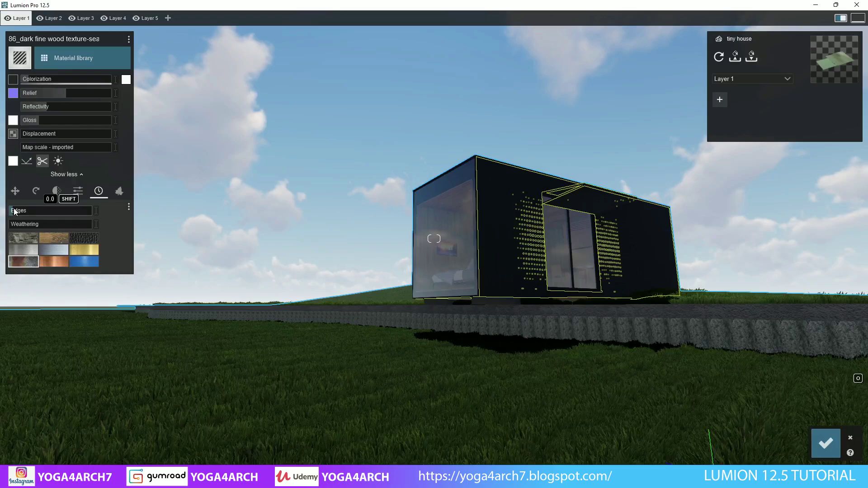
pyautogui.scroll(5, 436, 237)
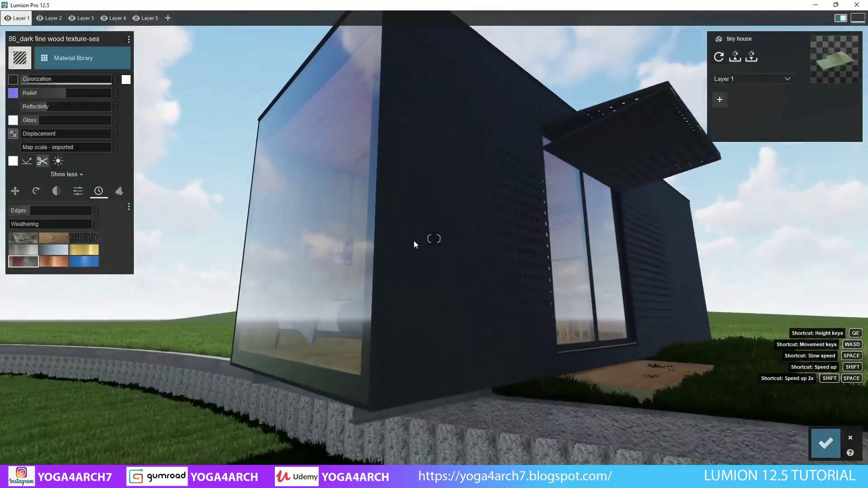
pyautogui.moveTo(16, 224); pyautogui.dragTo(101, 236)
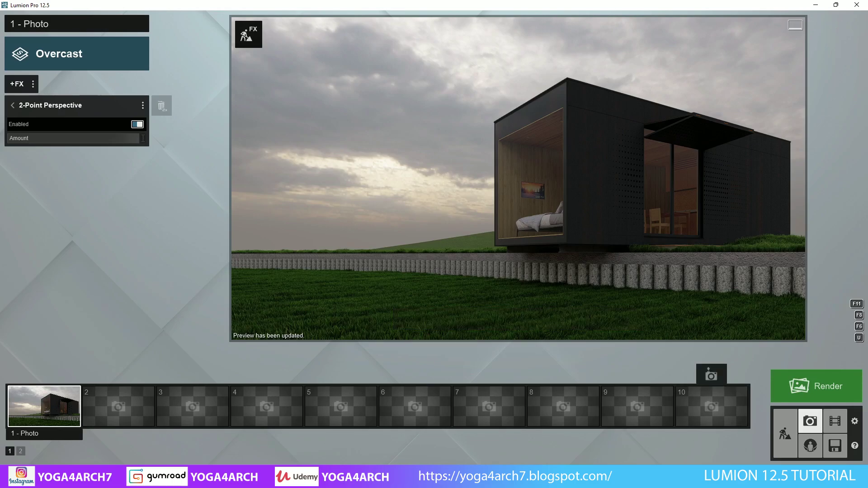
# - Check the reference photo, then raise the camera to 1.20 m, move closer, and update Photo 1
pyautogui.click(711, 372)
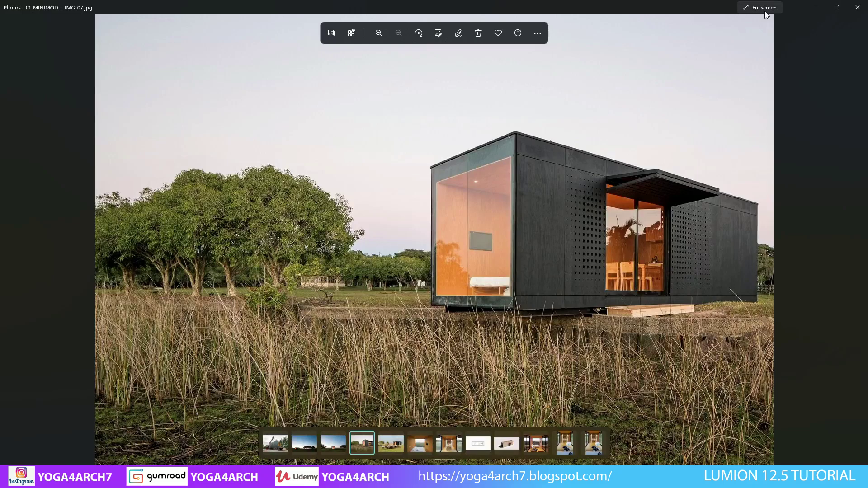
pyautogui.click(813, 10)
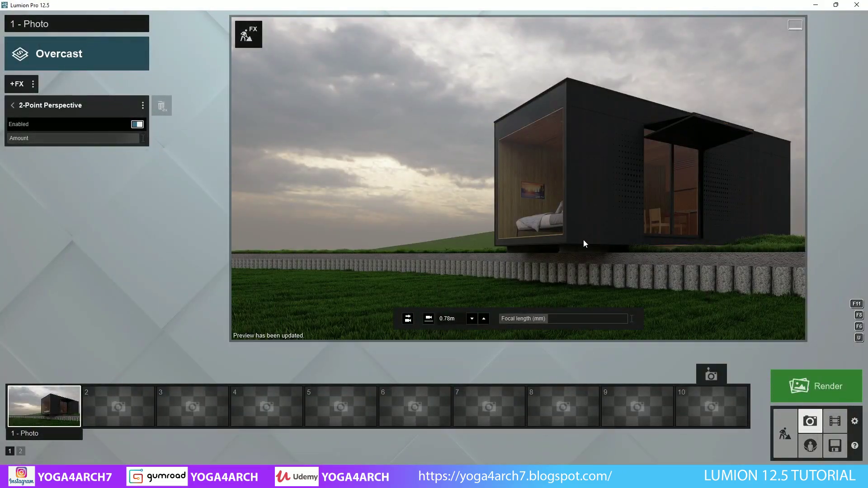
pyautogui.moveTo(583, 239)
pyautogui.mouseDown(button='middle')
pyautogui.moveTo(518, 179)
pyautogui.moveTo(519, 191)
pyautogui.moveTo(519, 178)
pyautogui.mouseUp(button='middle')
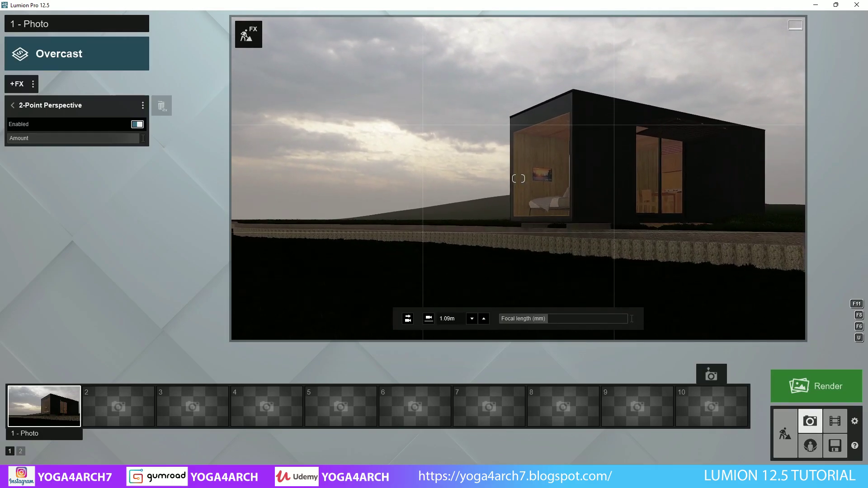
pyautogui.scroll(3, 518, 179)
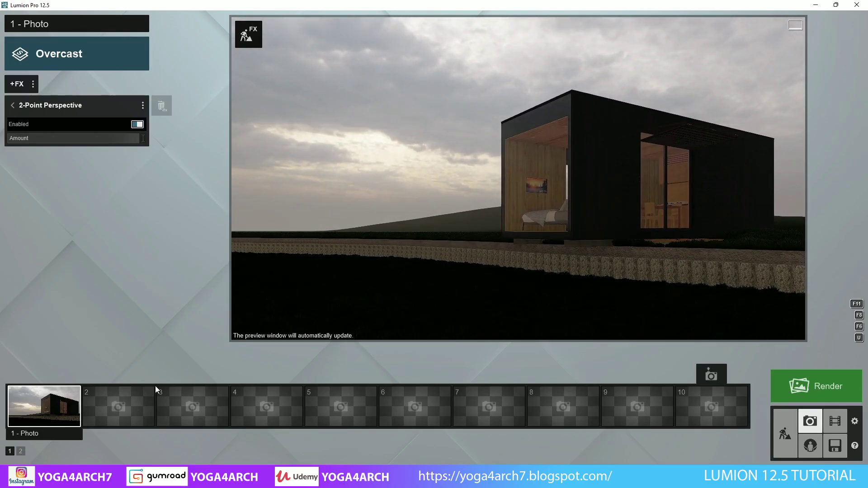
pyautogui.click(37, 379)
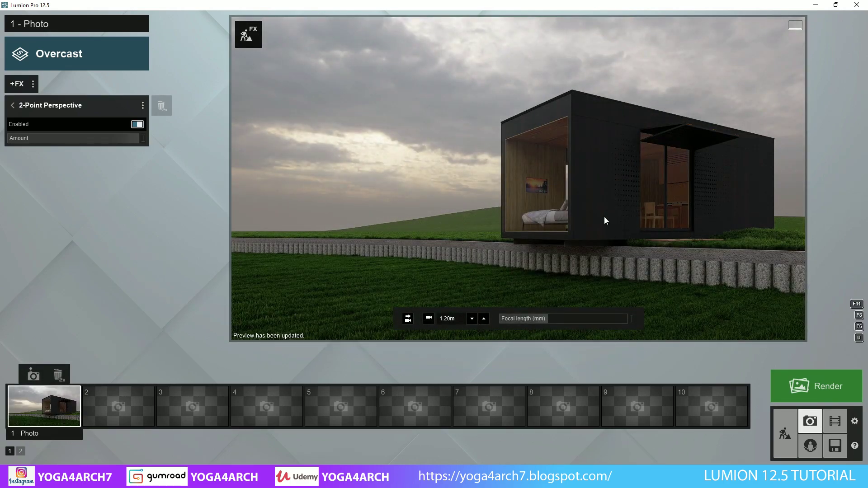
# - Apply a Standard material to the 0046_Gold ceiling downlights and tint them warm orange
pyautogui.click(785, 434)
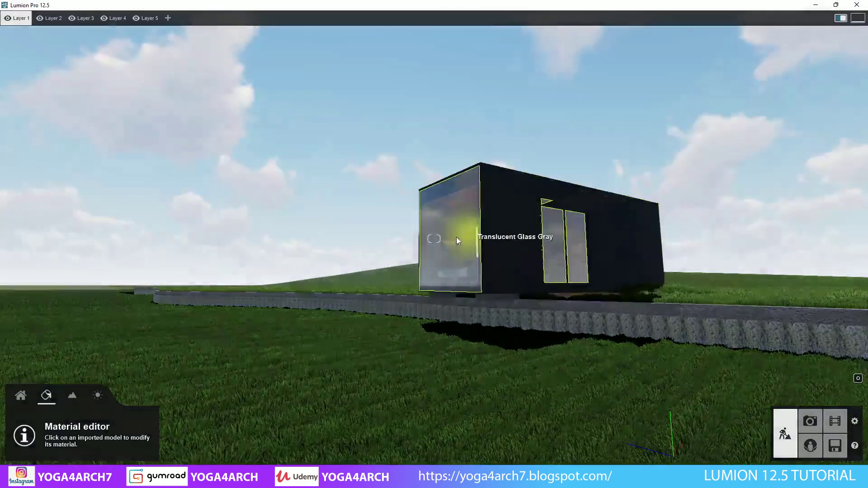
pyautogui.scroll(5, 468, 261)
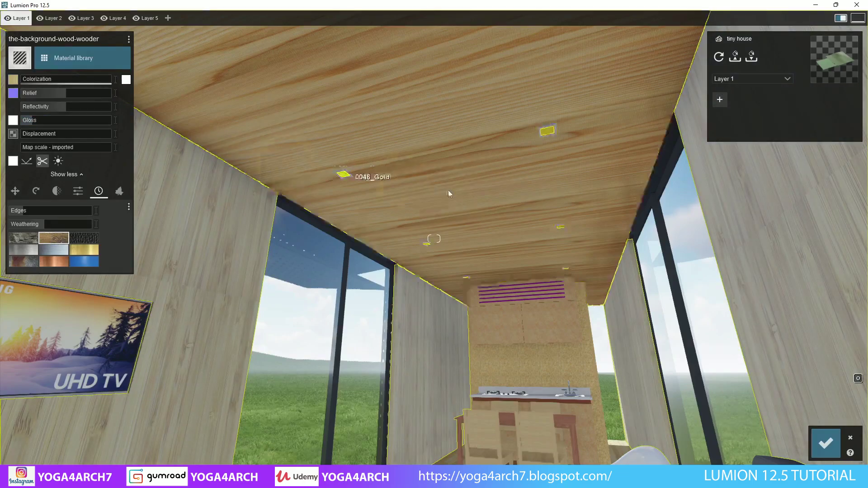
pyautogui.moveTo(448, 190); pyautogui.dragTo(398, 171, button='right')
pyautogui.click(260, 155)
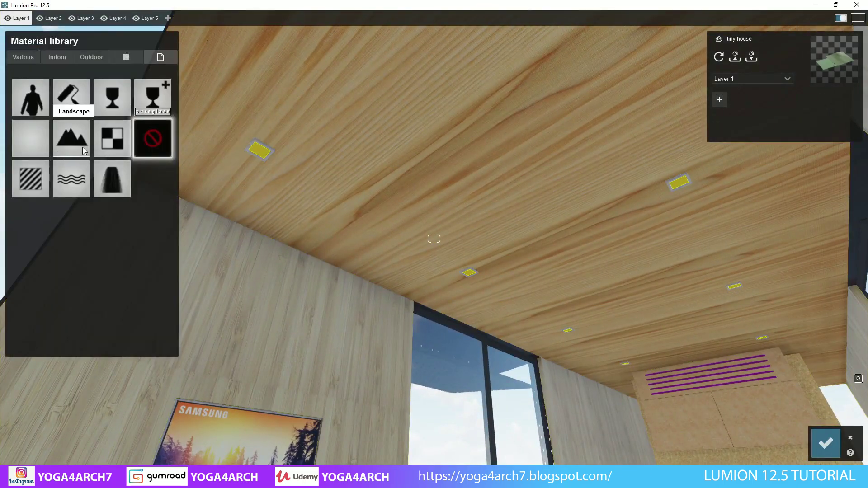
pyautogui.click(33, 189)
pyautogui.click(56, 191)
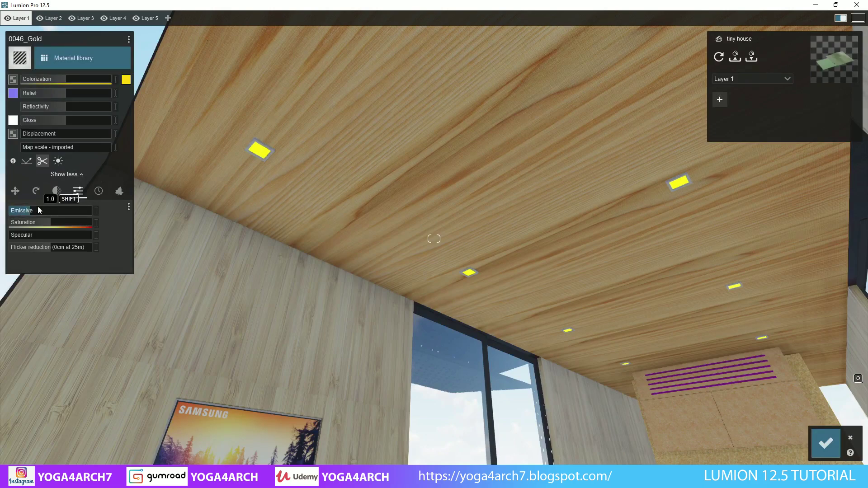
pyautogui.click(125, 79)
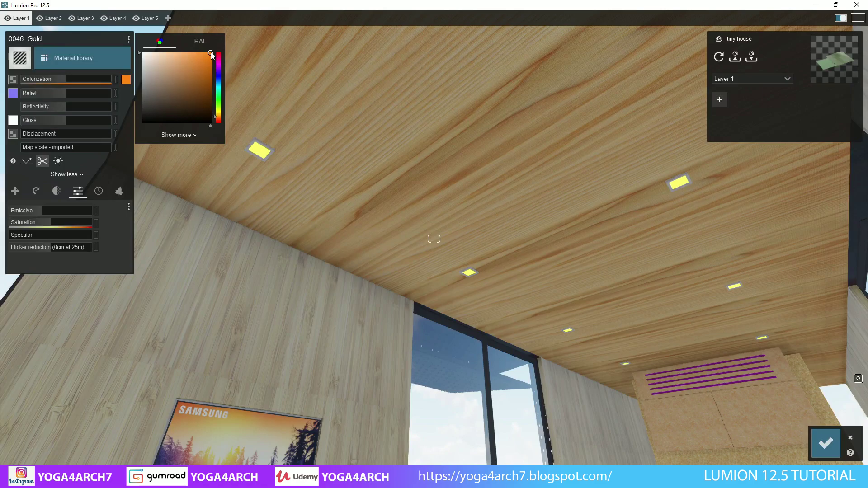
pyautogui.moveTo(178, 199); pyautogui.dragTo(289, 246, button='right')
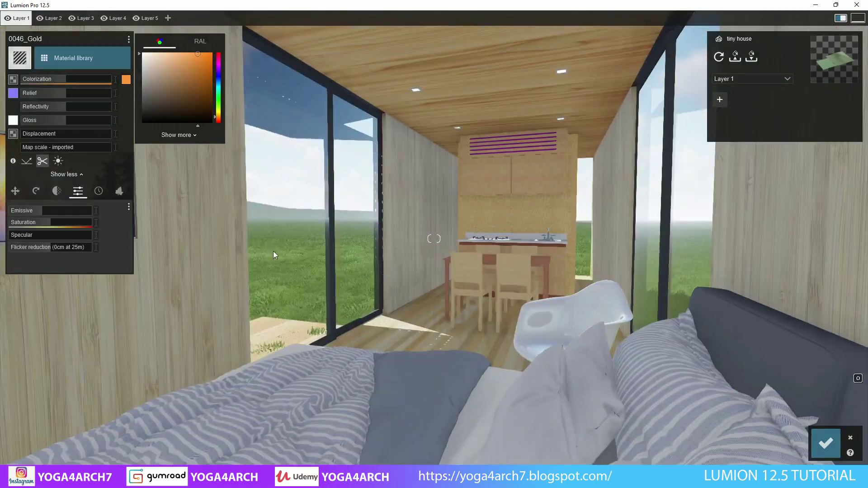
# - Apply an Indoor black marble stone to the kitchen worktop
pyautogui.press('w')
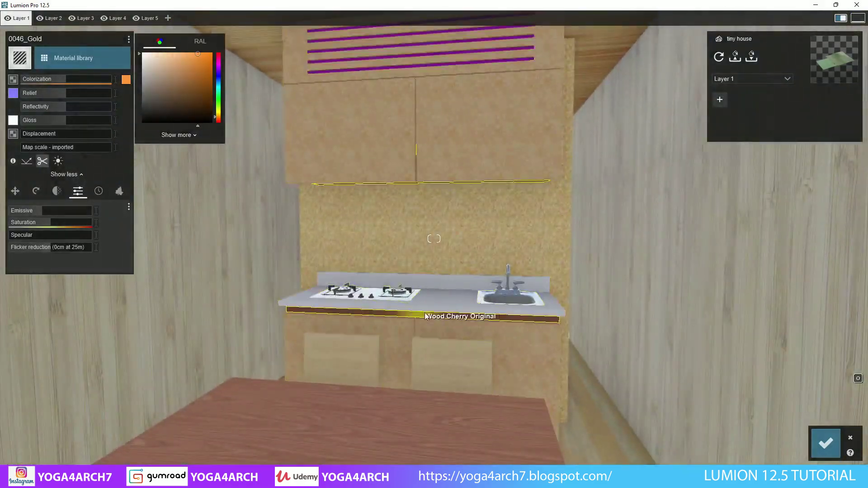
pyautogui.click(443, 311)
pyautogui.click(52, 56)
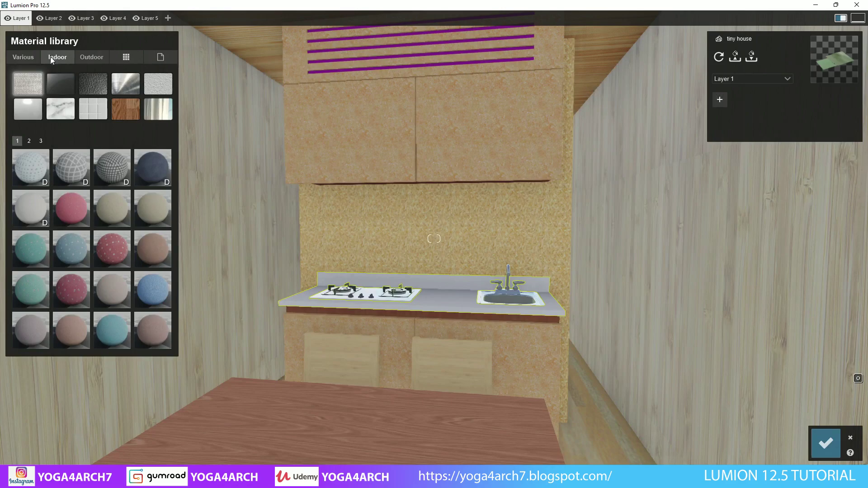
pyautogui.click(63, 113)
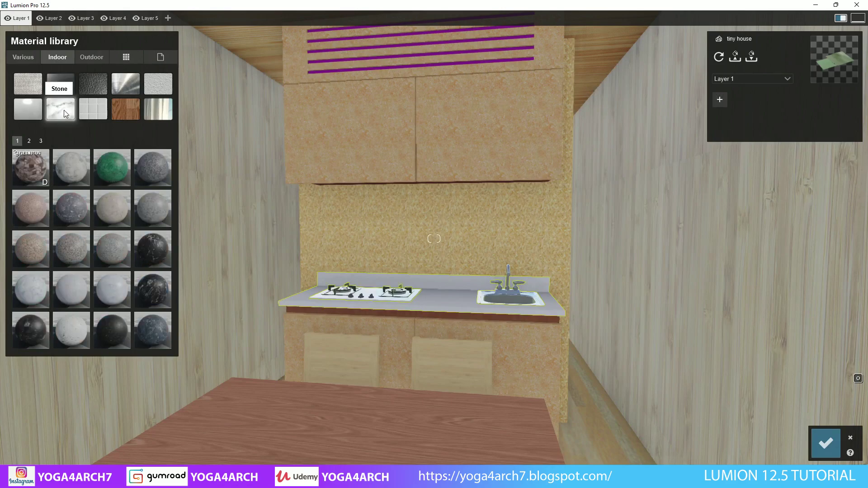
pyautogui.click(153, 237)
# - Apply the first Indoor metal material to the sink
pyautogui.click(23, 99)
pyautogui.click(57, 57)
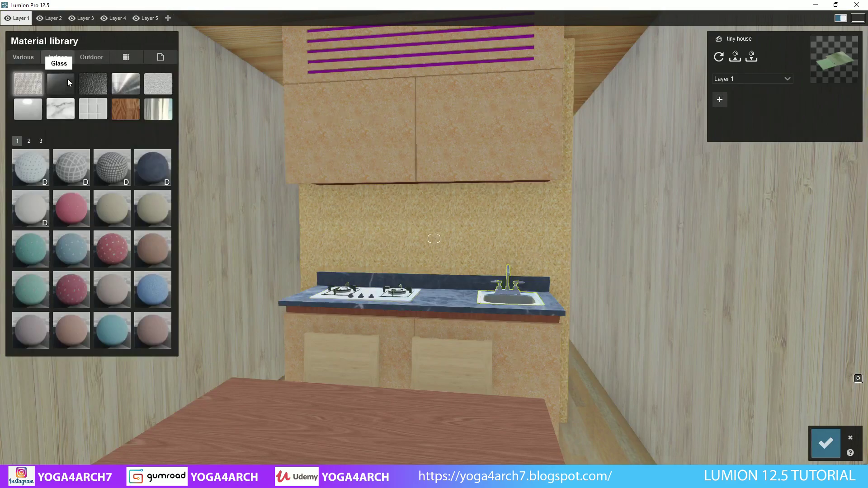
pyautogui.click(119, 87)
pyautogui.click(24, 180)
pyautogui.click(504, 281)
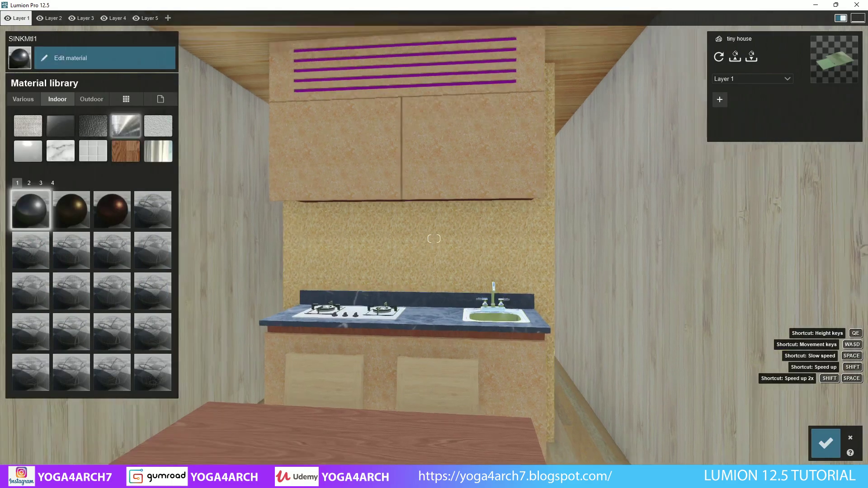
# - Turn the purple wall stripes black with a Color material and lowered relief, reflectivity and gloss
pyautogui.moveTo(296, 213); pyautogui.dragTo(303, 223, button='right')
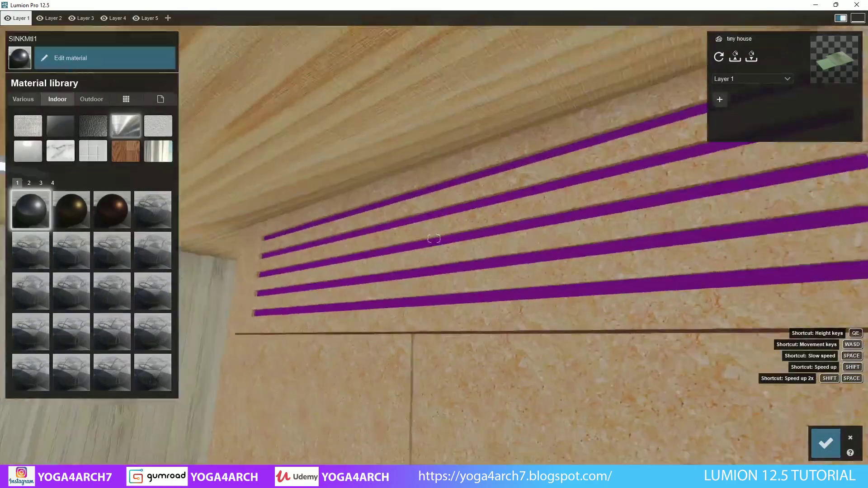
pyautogui.moveTo(399, 279); pyautogui.dragTo(462, 236, button='right')
pyautogui.click(533, 197)
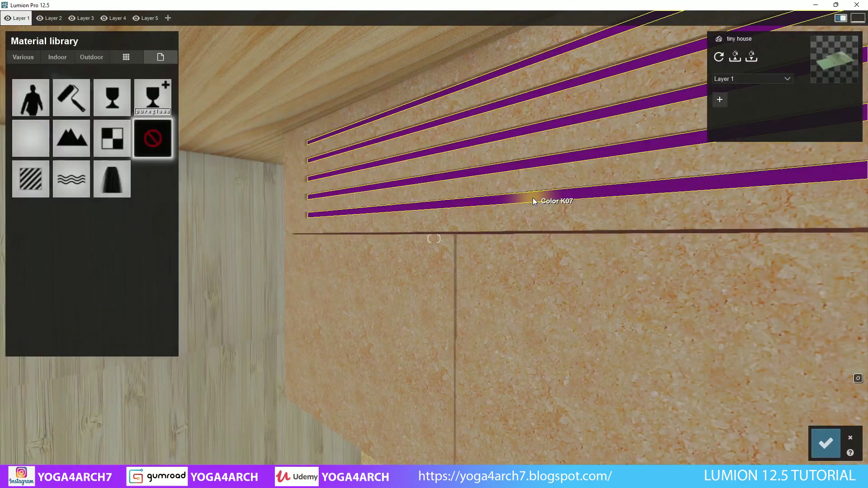
pyautogui.click(31, 177)
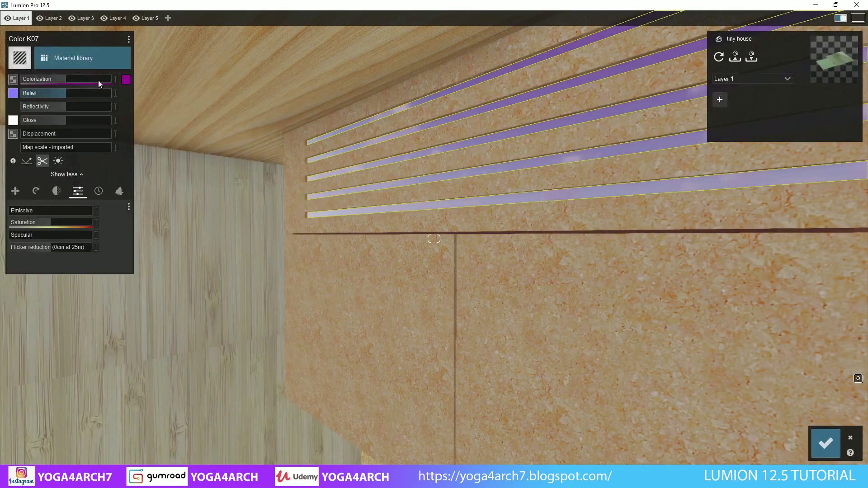
pyautogui.click(126, 80)
pyautogui.click(141, 122)
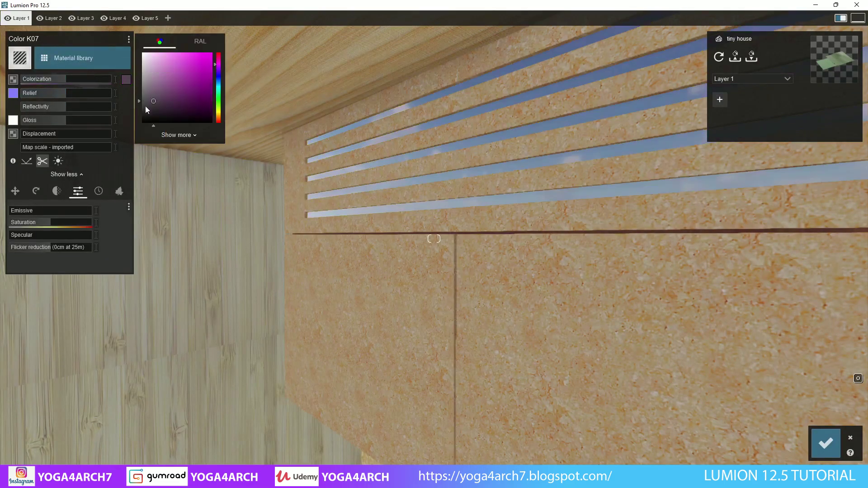
pyautogui.click(46, 96)
pyautogui.click(37, 118)
pyautogui.moveTo(443, 192); pyautogui.dragTo(451, 176, button='right')
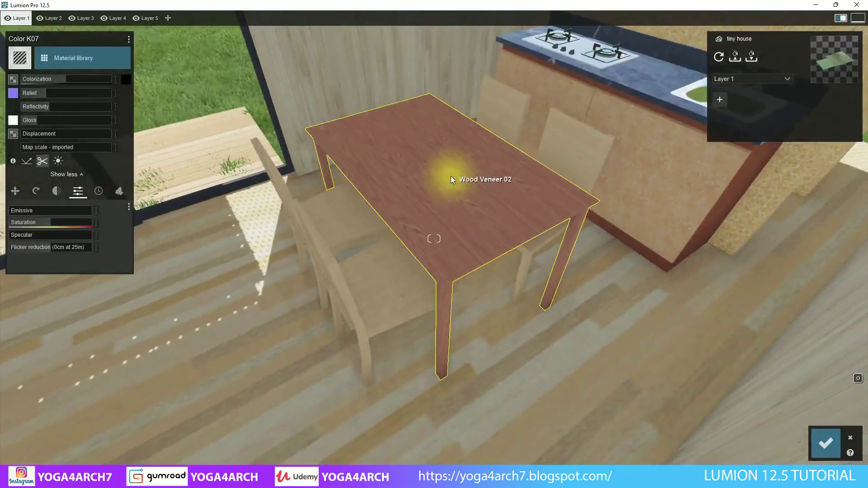
# - Apply Standard wood materials to the dining table and the chairs
pyautogui.click(451, 179)
pyautogui.click(29, 180)
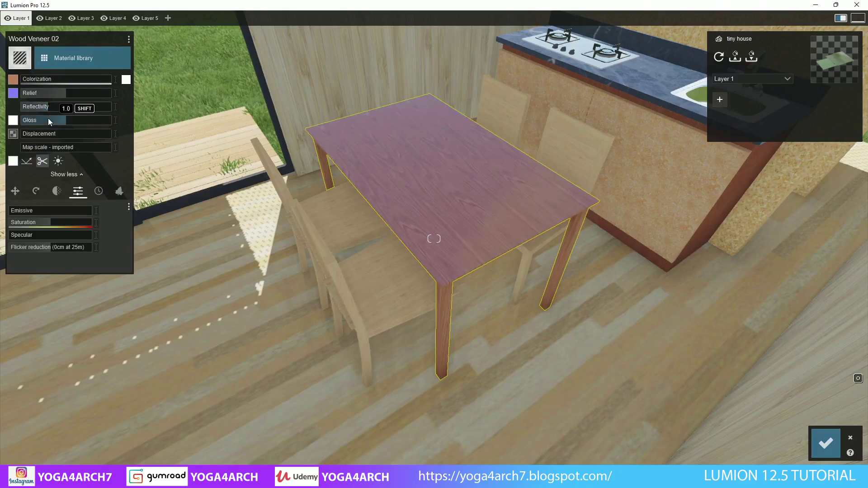
pyautogui.click(167, 210)
pyautogui.click(36, 176)
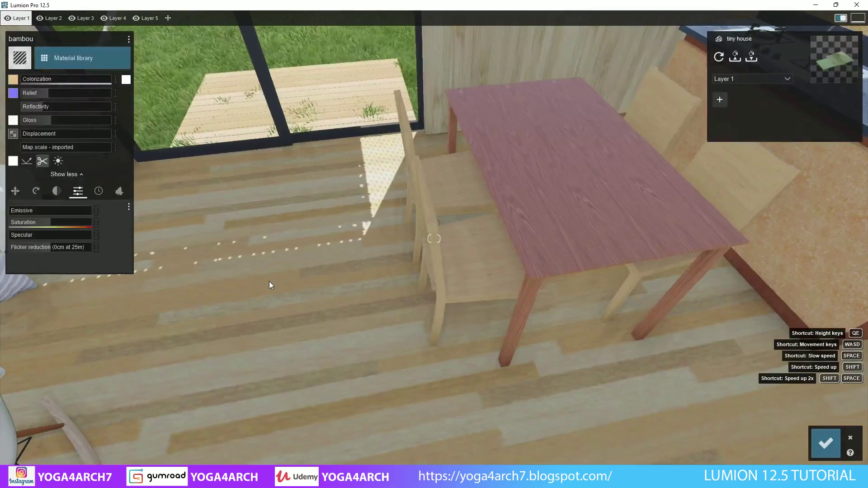
# - Replace the Wood Floor Light floor with dark herringbone wood flooring and confirm the material changes
pyautogui.click(272, 284)
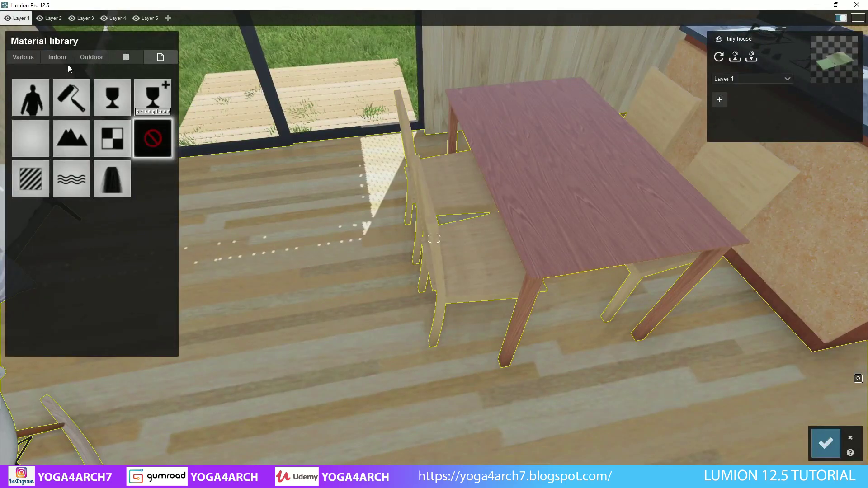
pyautogui.click(58, 58)
pyautogui.click(125, 111)
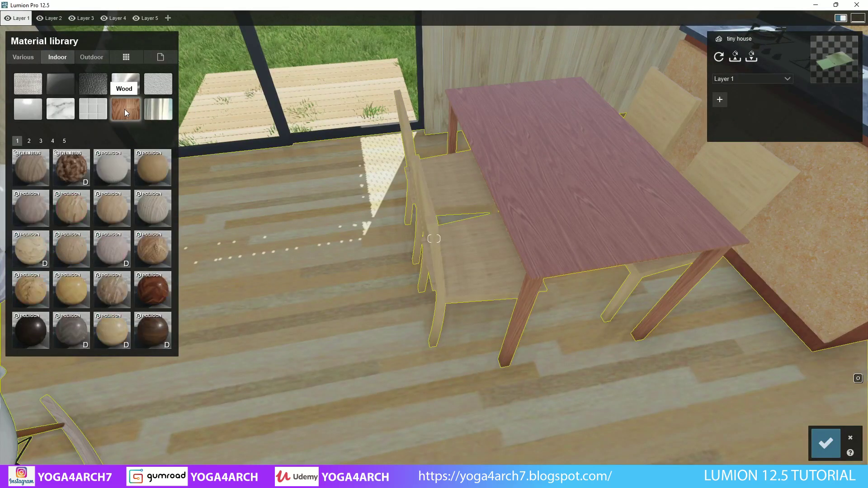
pyautogui.click(160, 259)
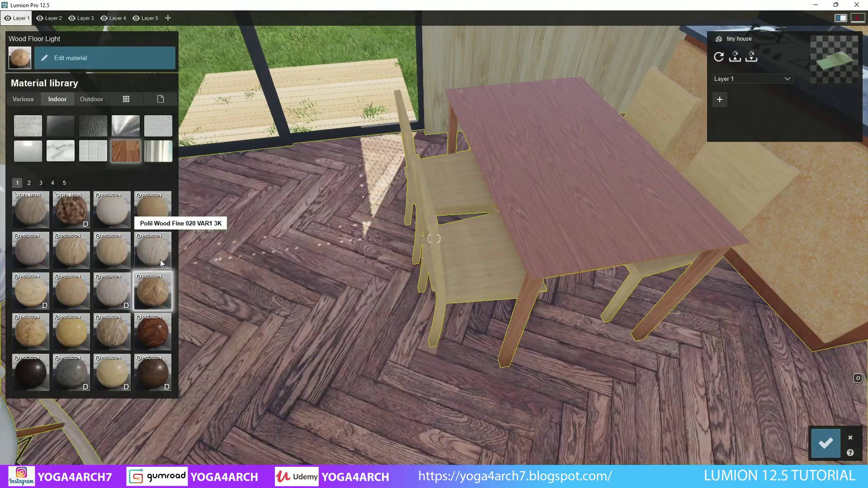
pyautogui.click(113, 287)
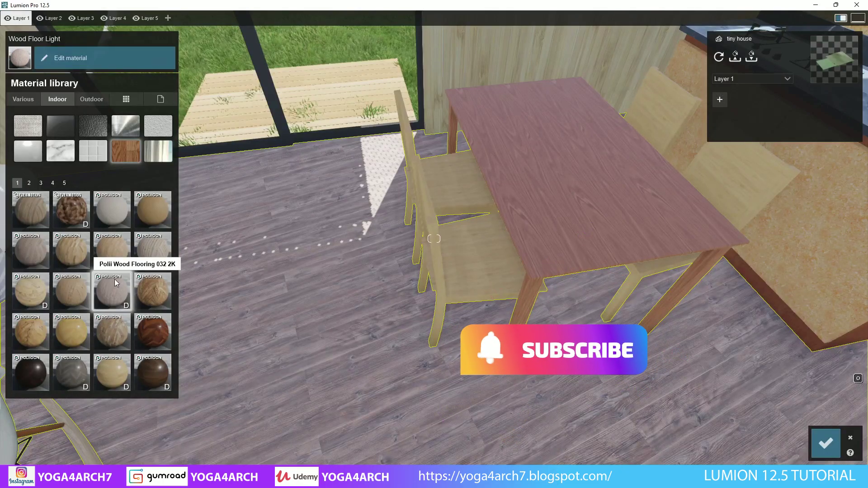
pyautogui.click(153, 285)
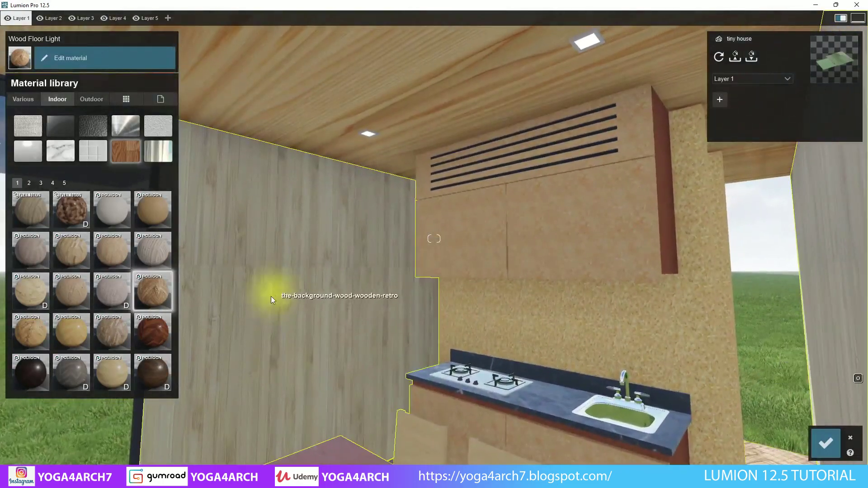
pyautogui.moveTo(270, 297)
pyautogui.mouseDown(button='right')
pyautogui.moveTo(270, 267)
pyautogui.moveTo(289, 310)
pyautogui.mouseUp(button='right')
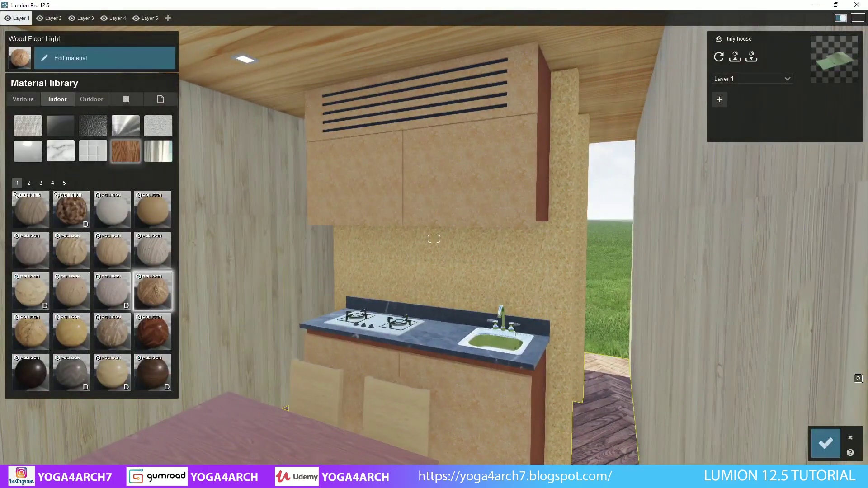
pyautogui.click(824, 444)
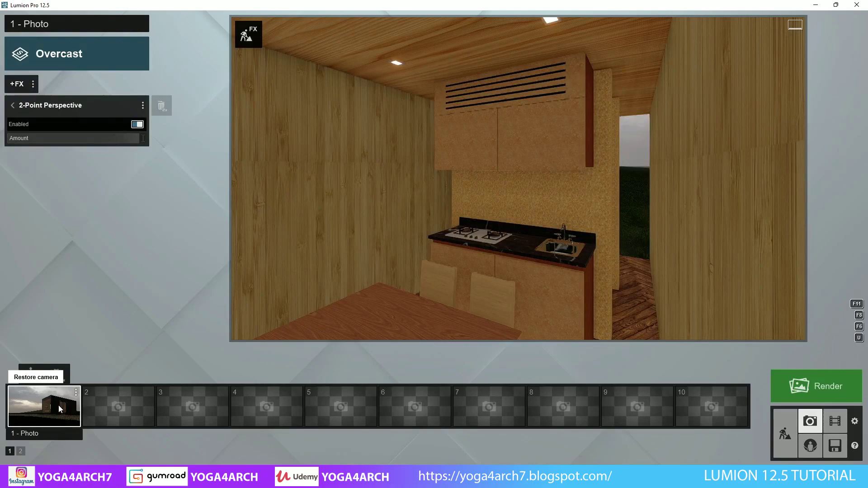
# - Add a Reflection effect to the exterior Photo 1
pyautogui.click(57, 405)
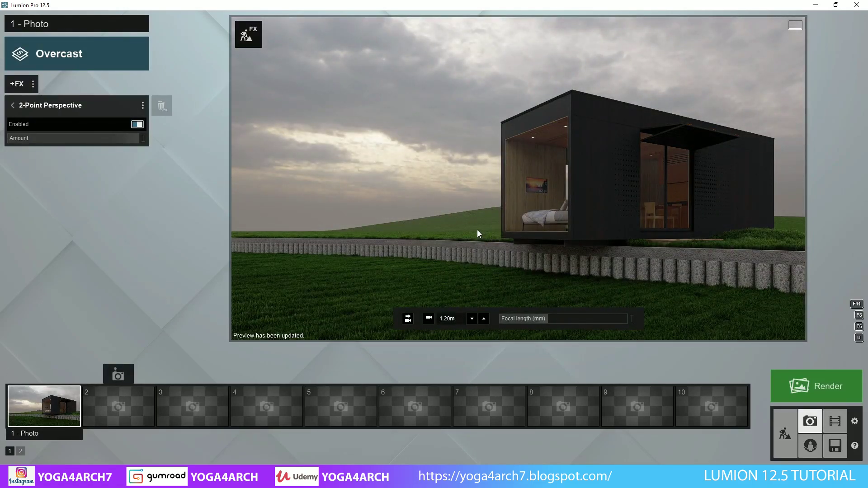
pyautogui.click(18, 84)
pyautogui.click(482, 263)
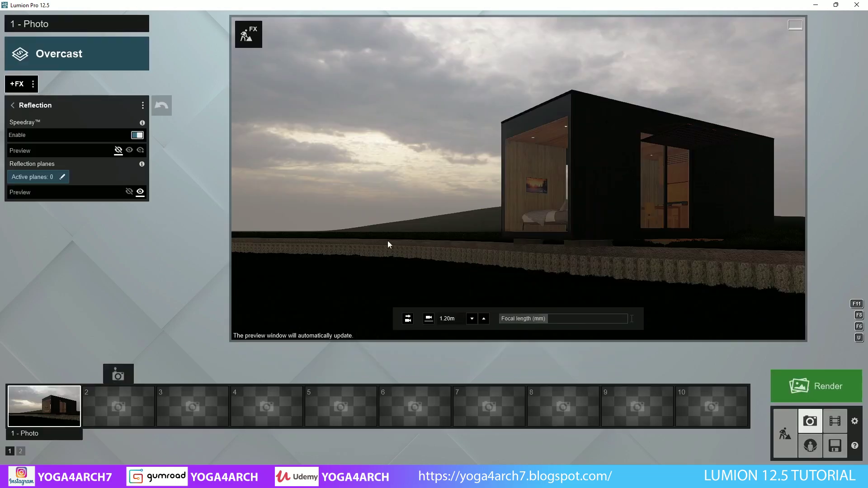
pyautogui.click(58, 177)
# - Place reflection planes on the glass front and the widened glass door, then confirm
pyautogui.click(138, 430)
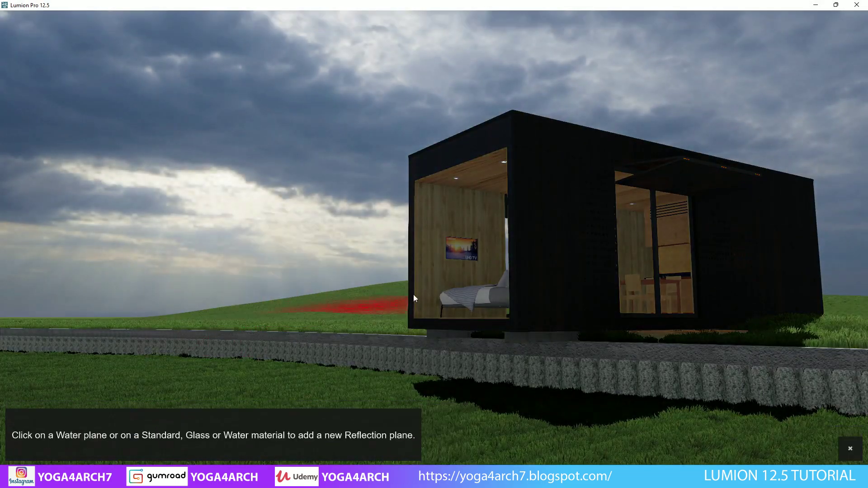
pyautogui.click(467, 257)
pyautogui.click(160, 431)
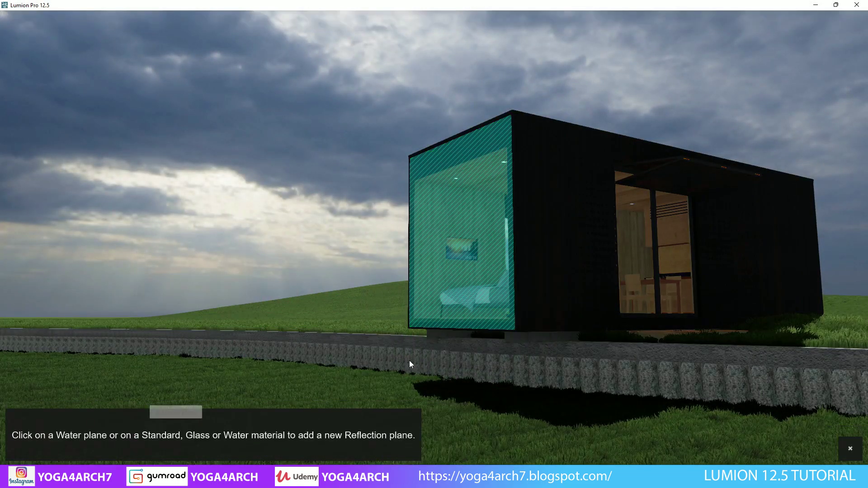
pyautogui.click(645, 259)
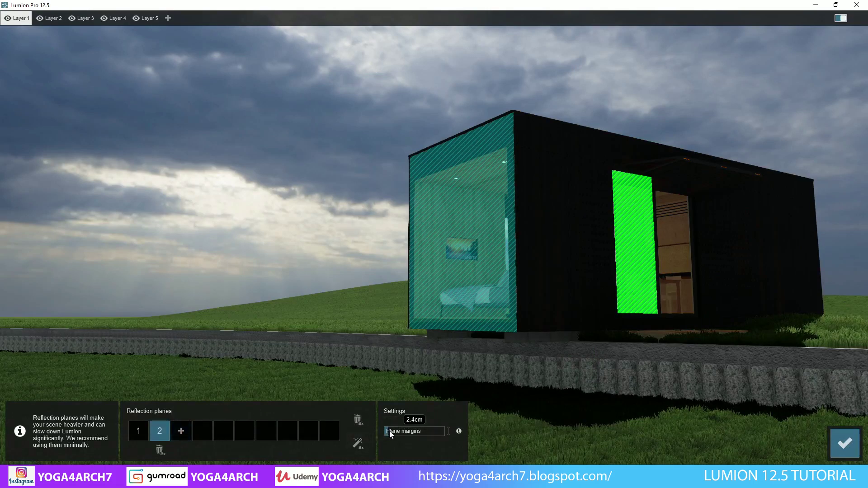
pyautogui.moveTo(389, 430); pyautogui.dragTo(436, 435)
pyautogui.click(837, 447)
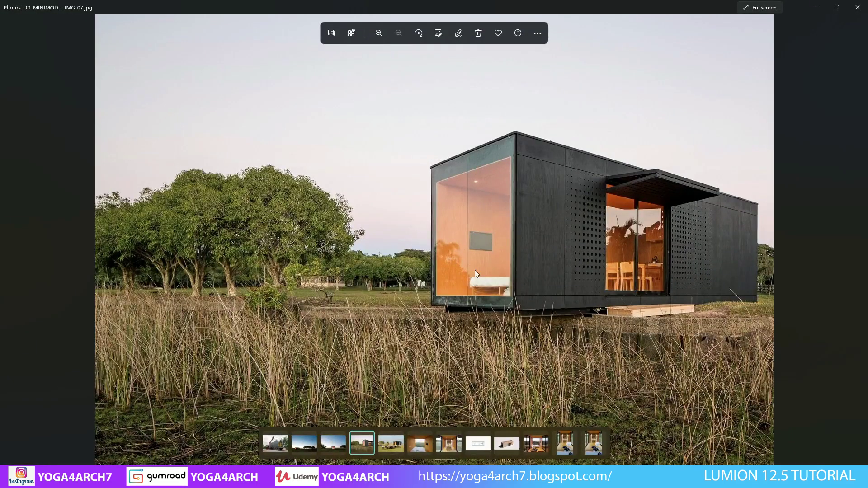
pyautogui.click(816, 9)
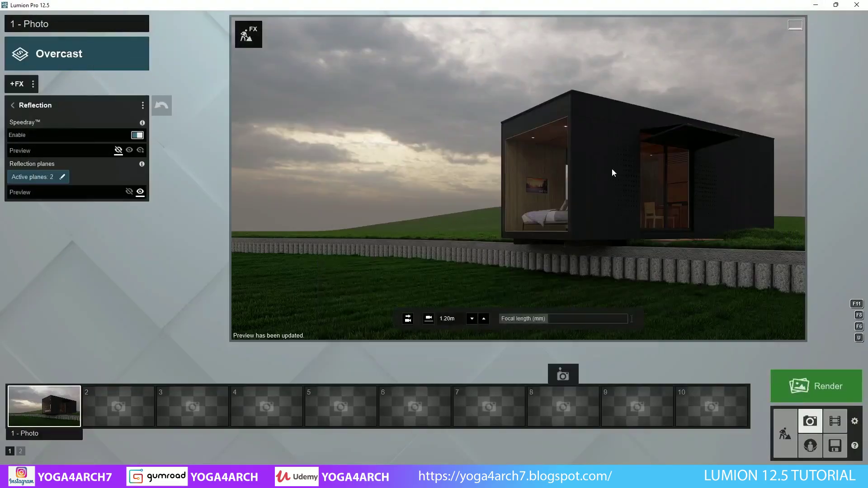
pyautogui.click(784, 434)
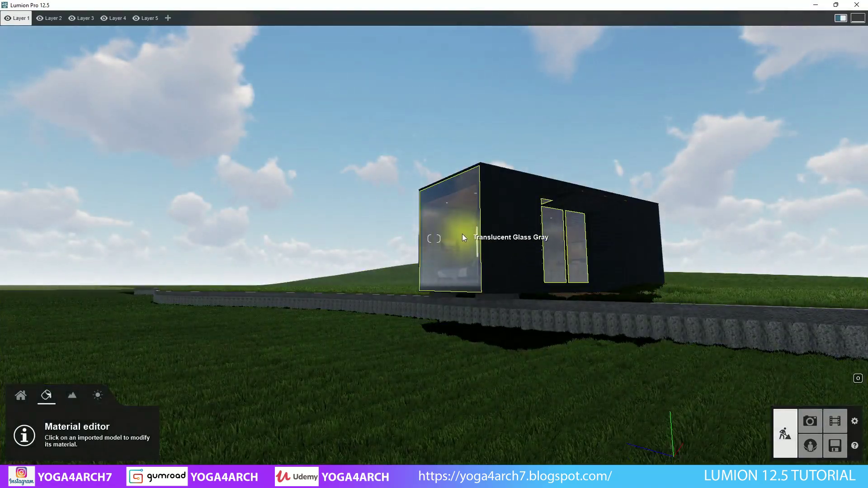
# - Raise the Translucent Glass Gray reflectivity to 0.7 and confirm
pyautogui.click(462, 234)
pyautogui.moveTo(42, 104)
pyautogui.mouseDown()
pyautogui.moveTo(99, 113)
pyautogui.moveTo(85, 111)
pyautogui.mouseUp()
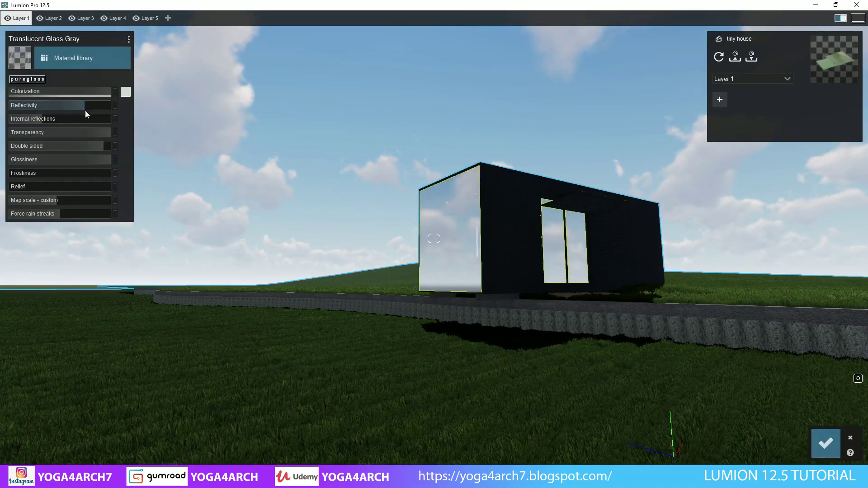
pyautogui.click(825, 443)
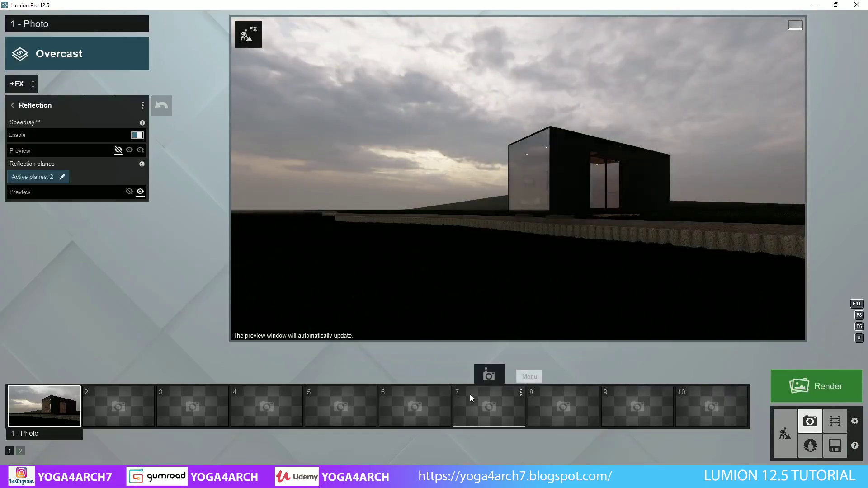
# - Re-aim the camera low on the cabin and save it to Photo 1
pyautogui.click(43, 406)
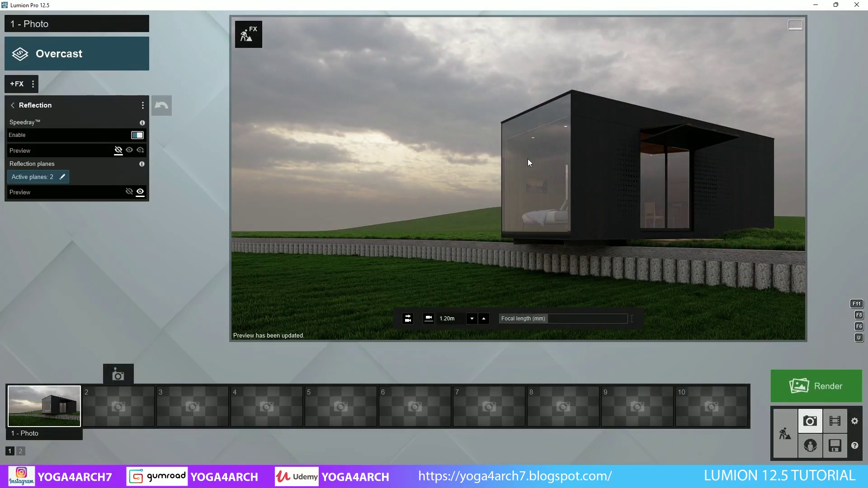
pyautogui.moveTo(525, 158); pyautogui.dragTo(523, 143, button='right')
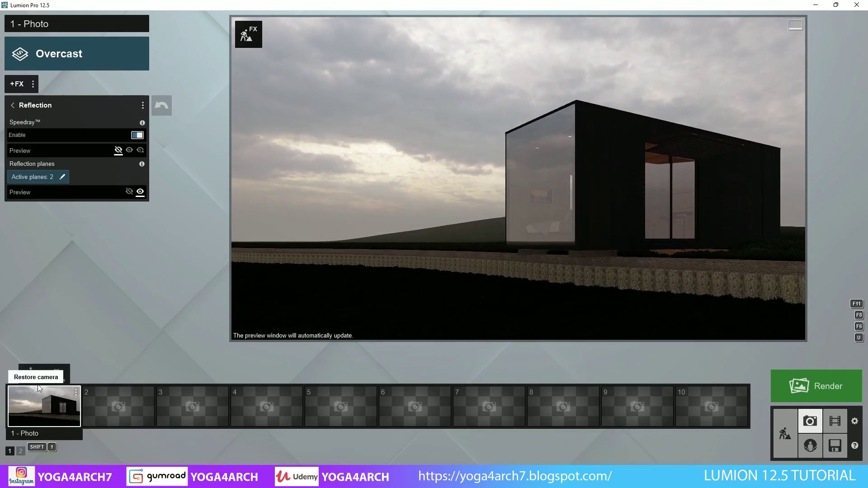
pyautogui.click(33, 375)
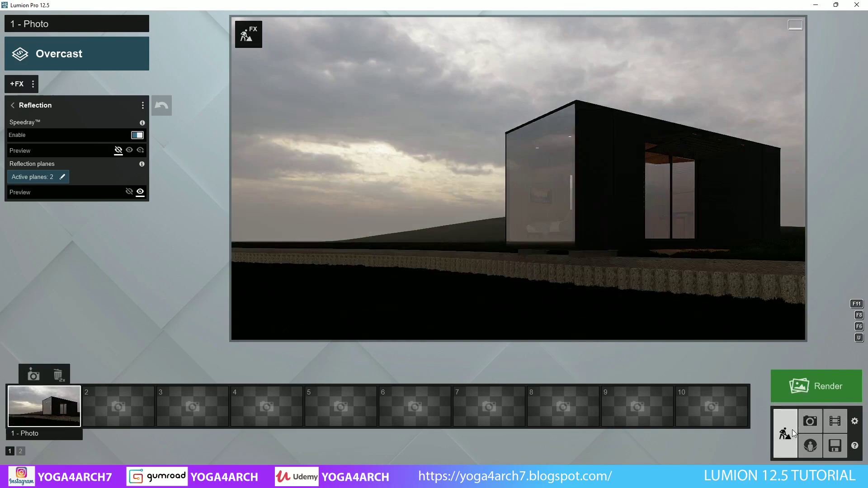
pyautogui.click(785, 433)
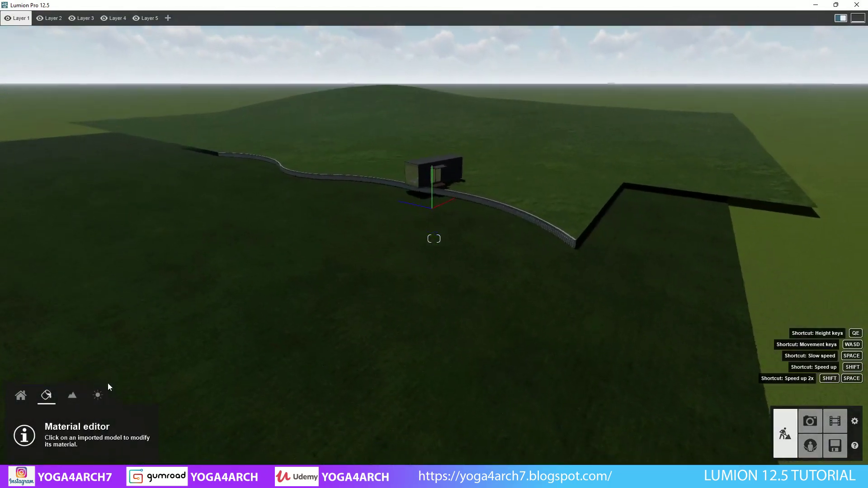
# - Place Australian Willow trees from the Nature library on the grass right of the cabin
pyautogui.click(22, 396)
pyautogui.click(49, 417)
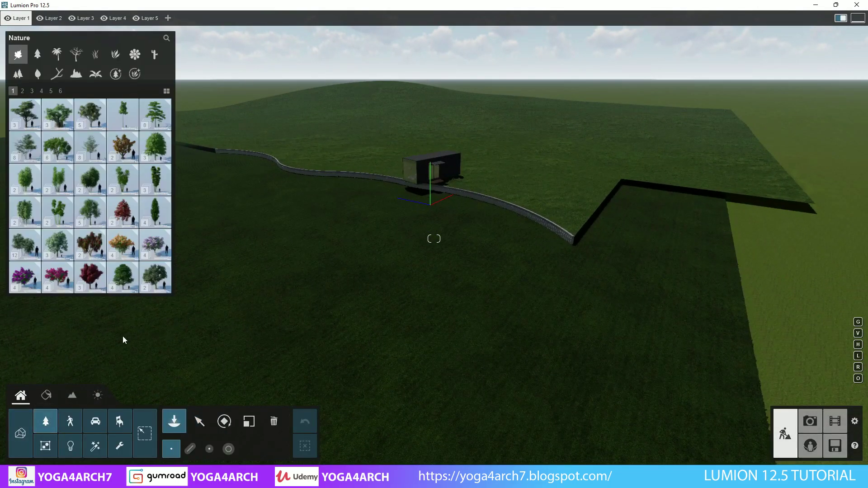
pyautogui.click(151, 141)
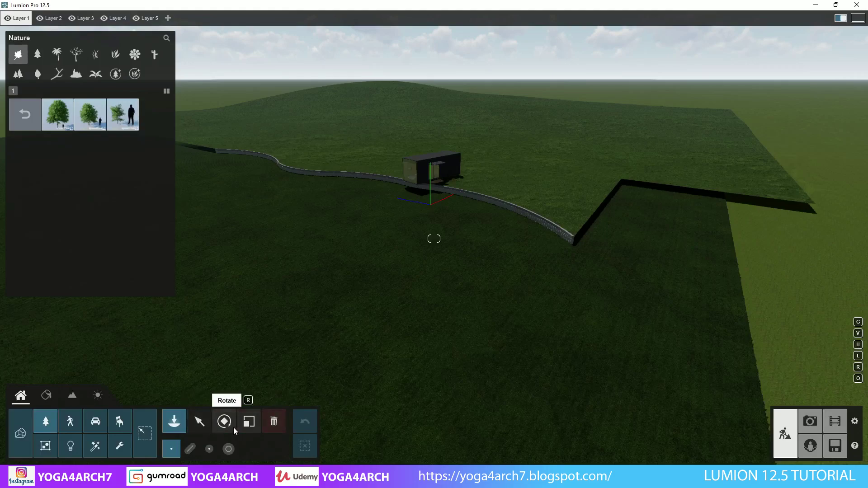
pyautogui.click(58, 114)
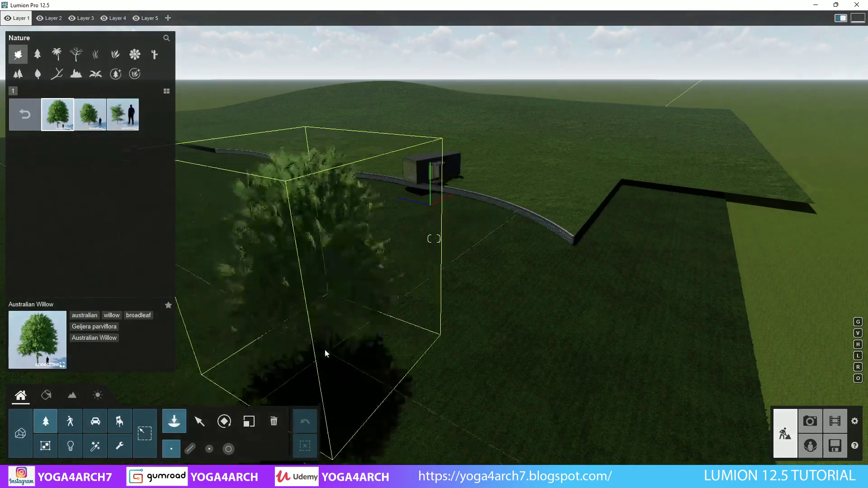
pyautogui.click(670, 219)
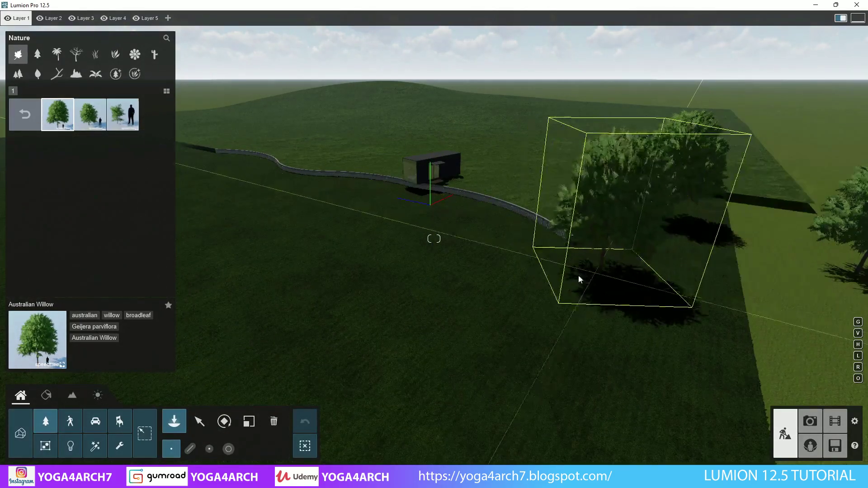
pyautogui.click(38, 54)
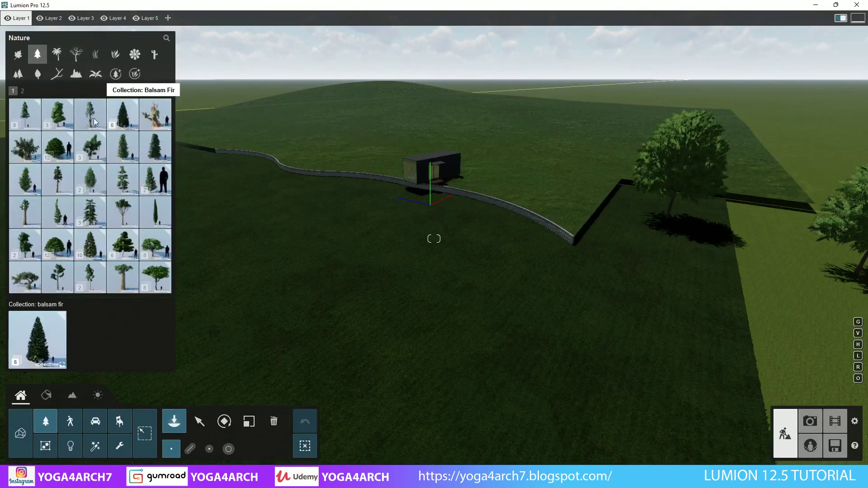
pyautogui.click(28, 121)
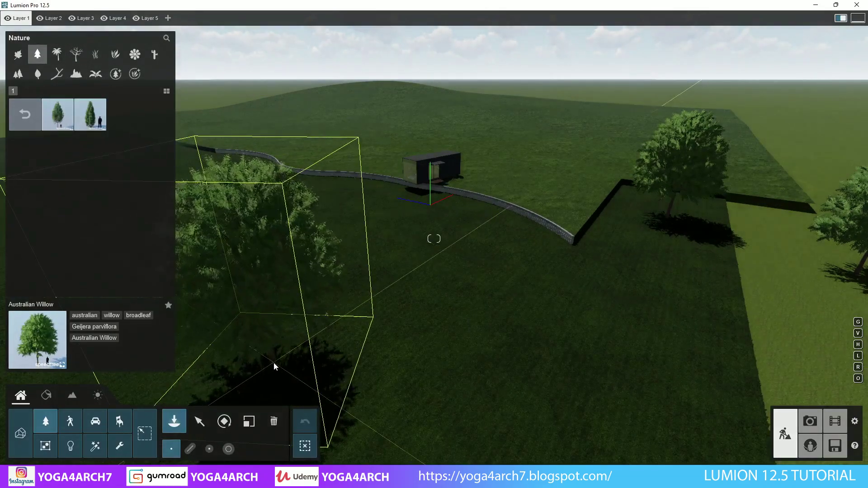
pyautogui.moveTo(277, 366); pyautogui.dragTo(280, 391, button='right')
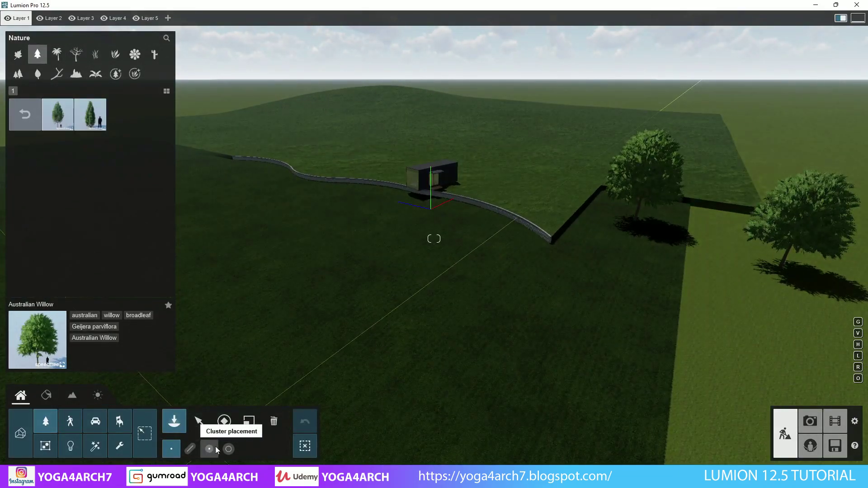
# - Paint tree clusters along the right, far edge and left side of the terrain
pyautogui.click(228, 449)
pyautogui.moveTo(317, 368); pyautogui.dragTo(570, 289, button='right')
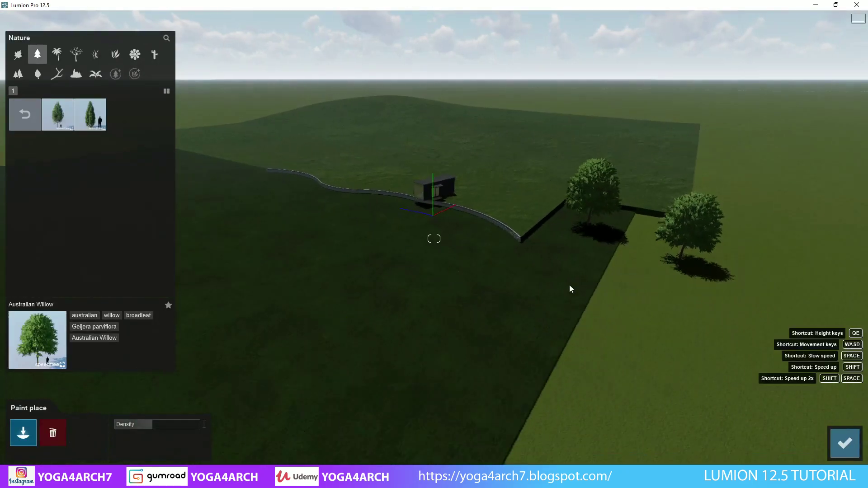
pyautogui.moveTo(771, 167); pyautogui.dragTo(770, 310)
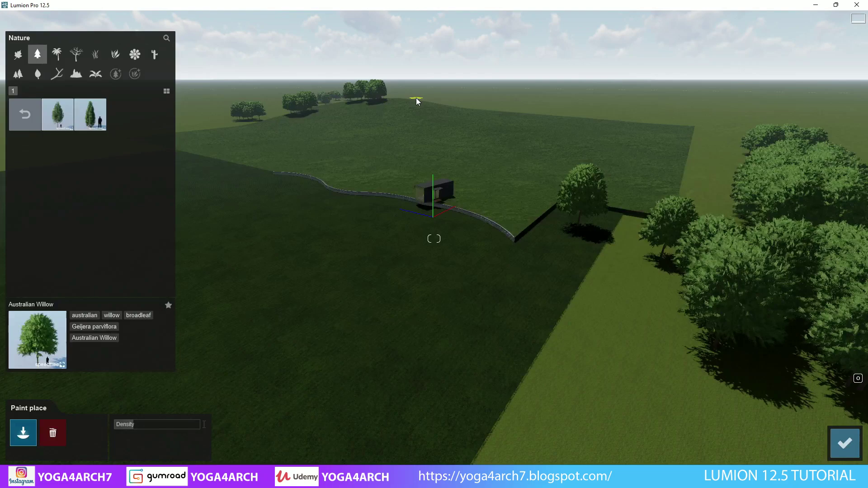
pyautogui.moveTo(432, 107); pyautogui.dragTo(569, 143)
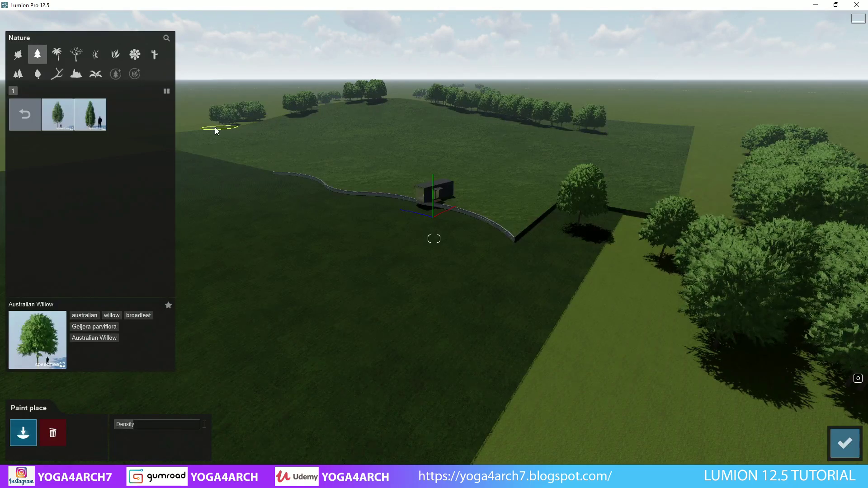
pyautogui.moveTo(215, 131); pyautogui.dragTo(371, 122, button='right')
pyautogui.moveTo(370, 122); pyautogui.dragTo(364, 185)
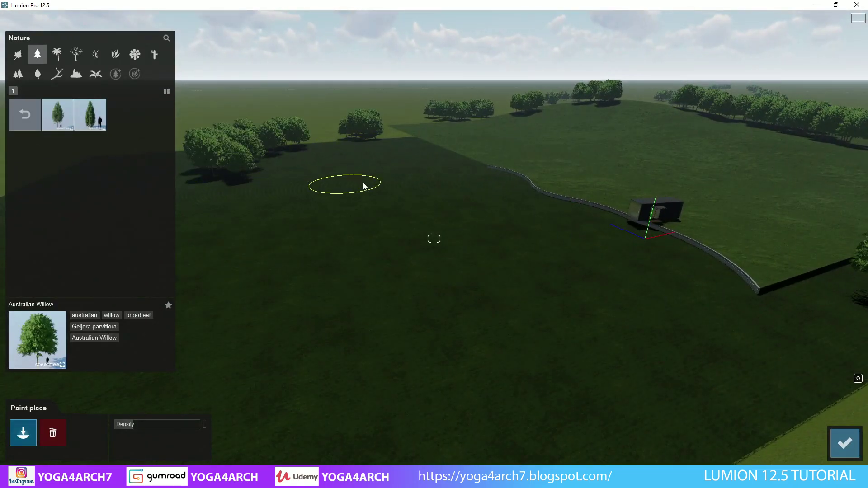
pyautogui.moveTo(310, 193); pyautogui.dragTo(304, 368)
pyautogui.moveTo(305, 368); pyautogui.dragTo(323, 311, button='right')
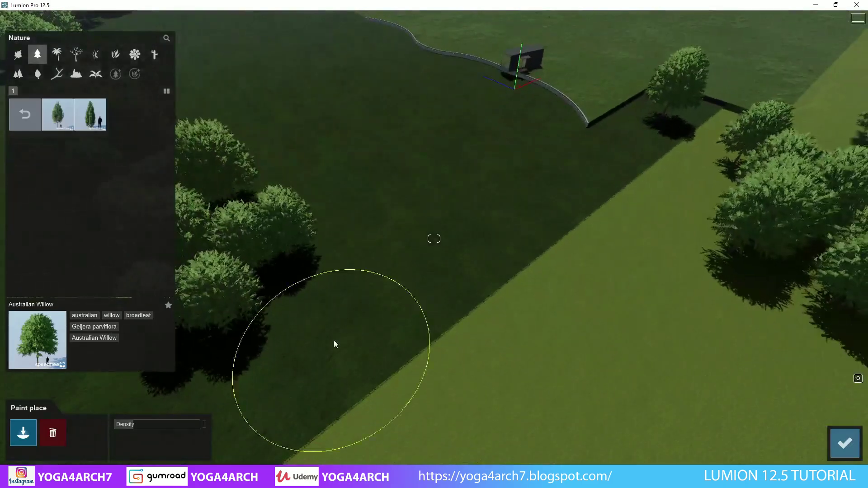
pyautogui.moveTo(334, 345); pyautogui.dragTo(581, 368)
pyautogui.moveTo(581, 368)
pyautogui.mouseDown(button='right')
pyautogui.moveTo(616, 140)
pyautogui.moveTo(149, 130)
pyautogui.mouseUp(button='right')
# - Paint two clusters of Eastern Redcedar S trees across the site
pyautogui.click(99, 127)
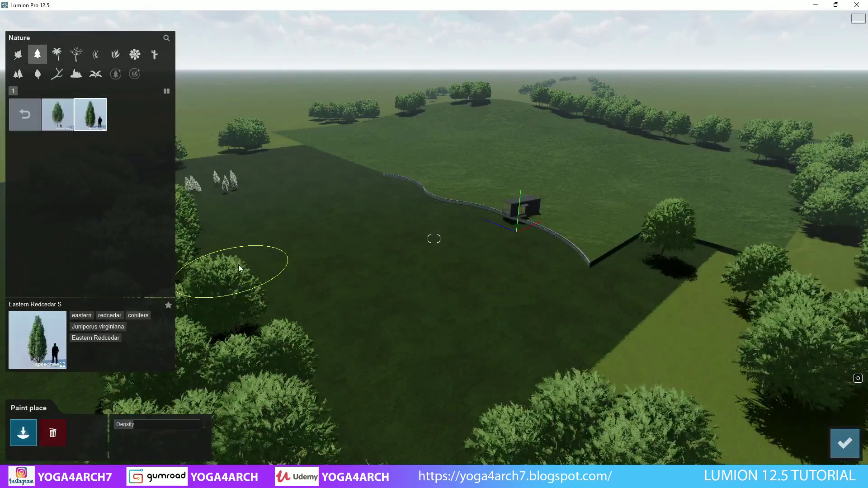
pyautogui.moveTo(246, 268)
pyautogui.mouseDown(button='right')
pyautogui.moveTo(450, 398)
pyautogui.moveTo(622, 368)
pyautogui.mouseUp(button='right')
pyautogui.click(449, 398)
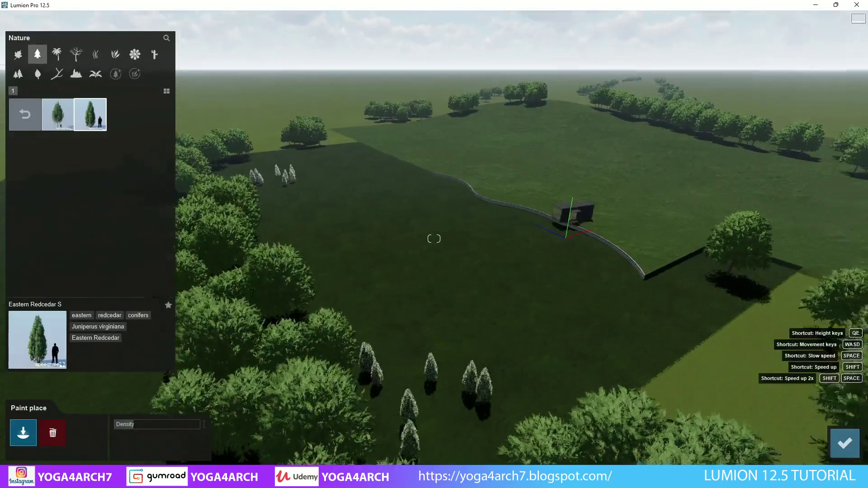
pyautogui.click(622, 368)
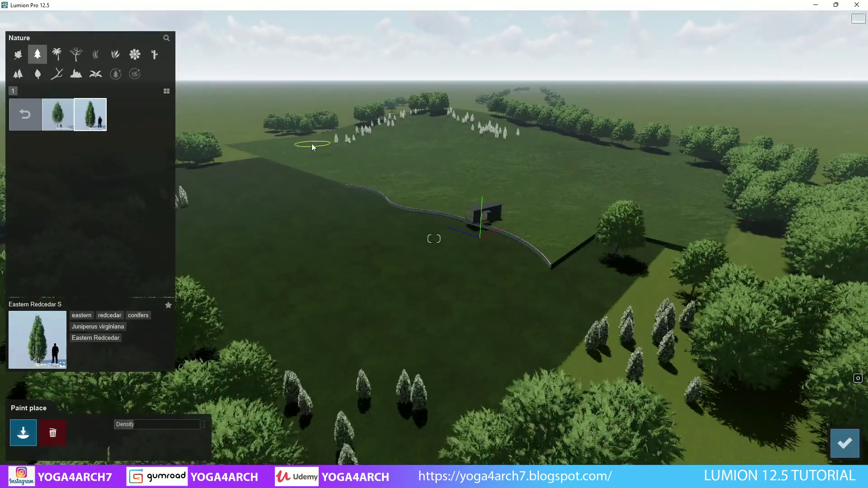
# - Paint Common Juniper clusters across the lower terrain and far slope, then confirm
pyautogui.click(36, 54)
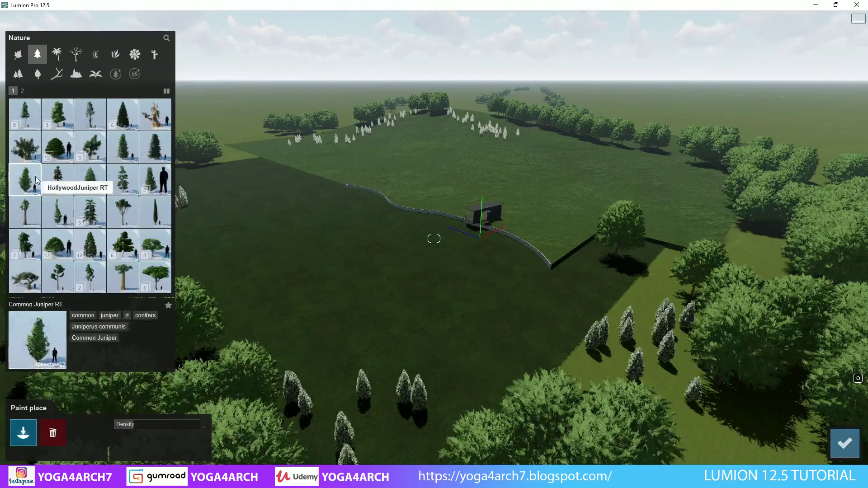
pyautogui.click(270, 314)
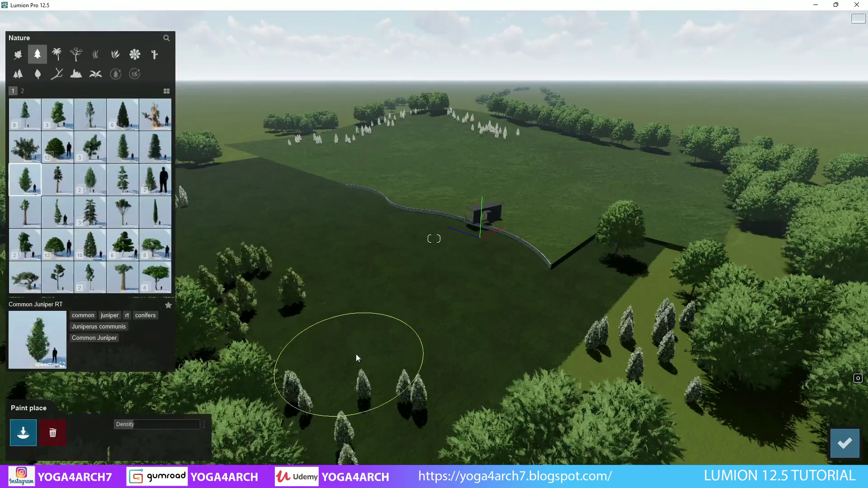
pyautogui.moveTo(356, 358); pyautogui.dragTo(531, 354)
pyautogui.moveTo(662, 261); pyautogui.dragTo(612, 218)
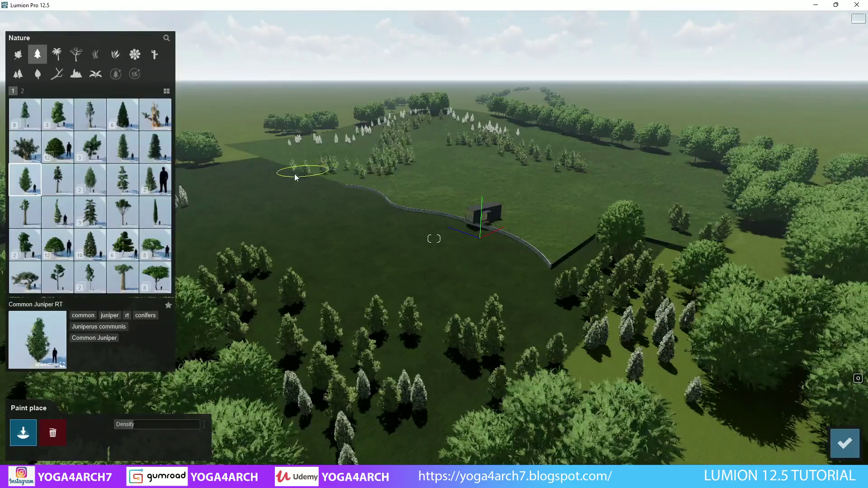
pyautogui.moveTo(296, 177); pyautogui.dragTo(212, 188)
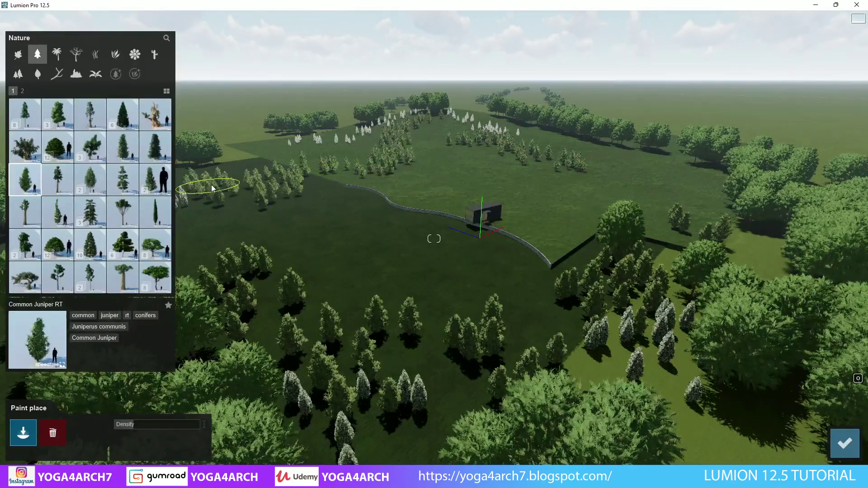
pyautogui.click(844, 445)
# - From the Photo 1 view, place European beech trees left and right of the cabin
pyautogui.click(809, 423)
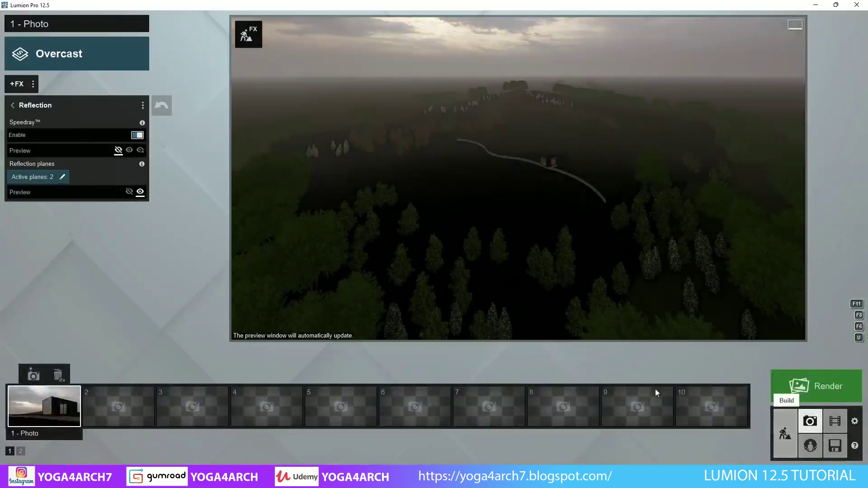
pyautogui.click(41, 405)
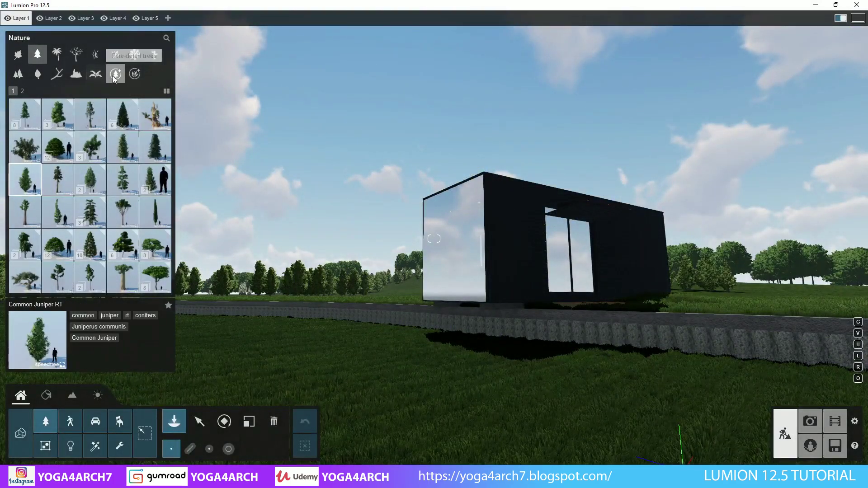
pyautogui.click(116, 74)
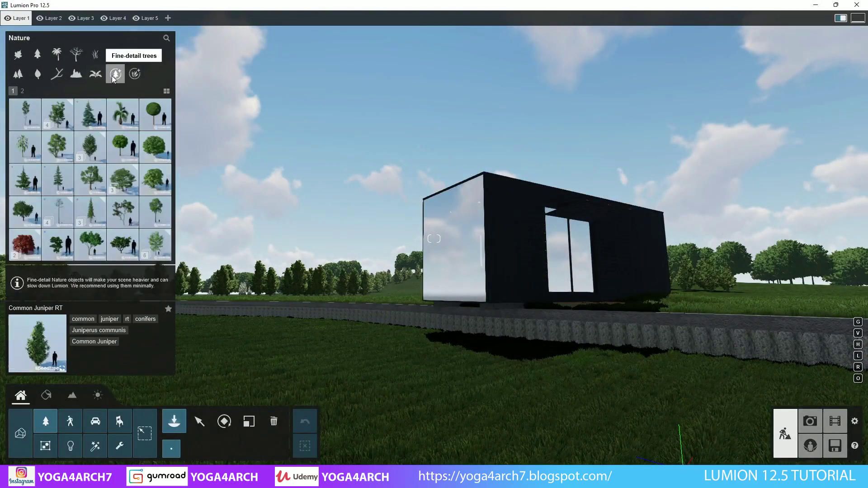
pyautogui.click(120, 182)
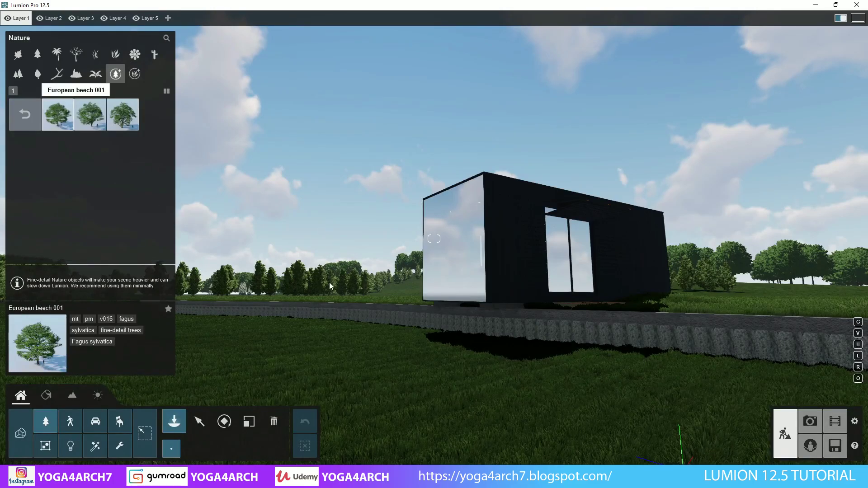
pyautogui.click(329, 297)
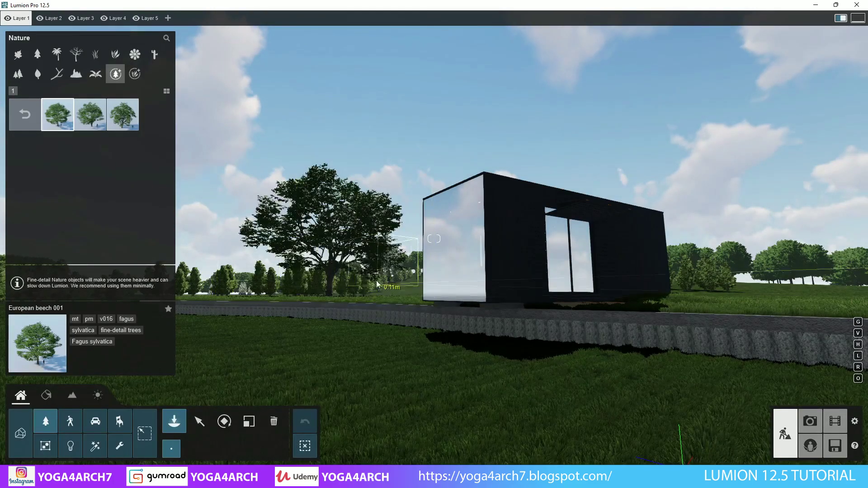
pyautogui.click(122, 115)
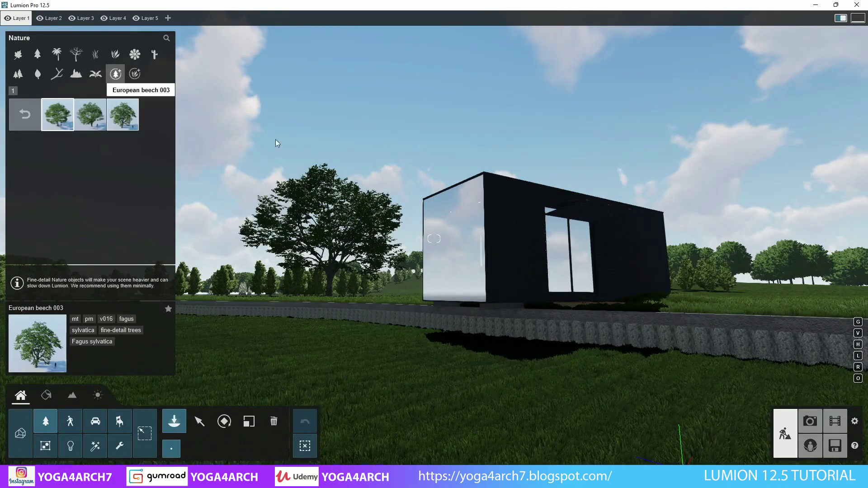
pyautogui.click(691, 298)
pyautogui.moveTo(717, 296)
pyautogui.mouseDown(button='right')
pyautogui.moveTo(542, 271)
pyautogui.moveTo(266, 261)
pyautogui.mouseUp(button='right')
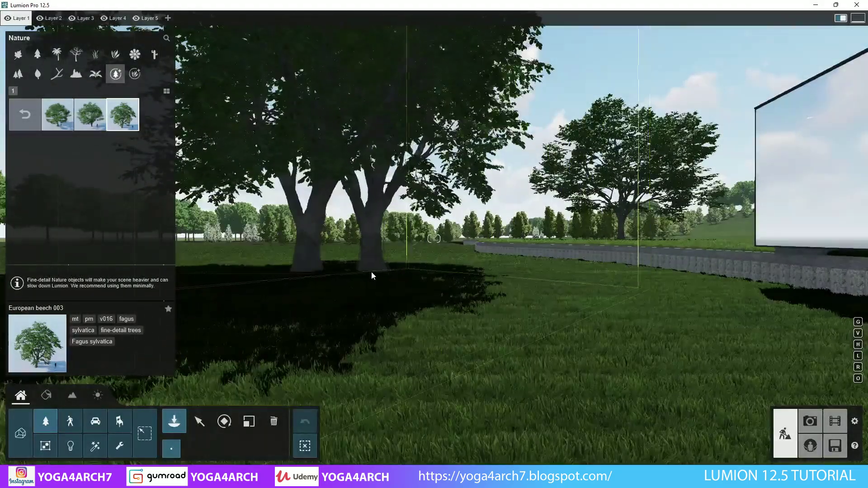
# - Plant a European Bladdernut, Tree 002 and Tree 015 in the lawn, then preview Photo 1
pyautogui.click(25, 113)
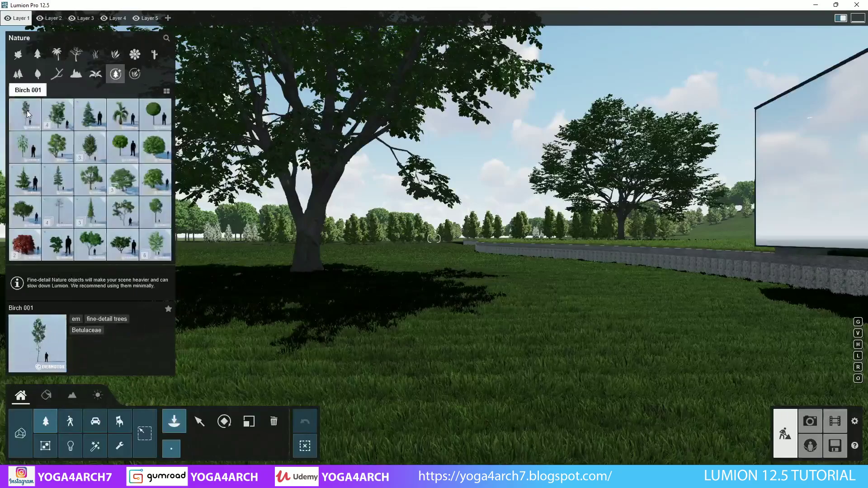
pyautogui.click(158, 182)
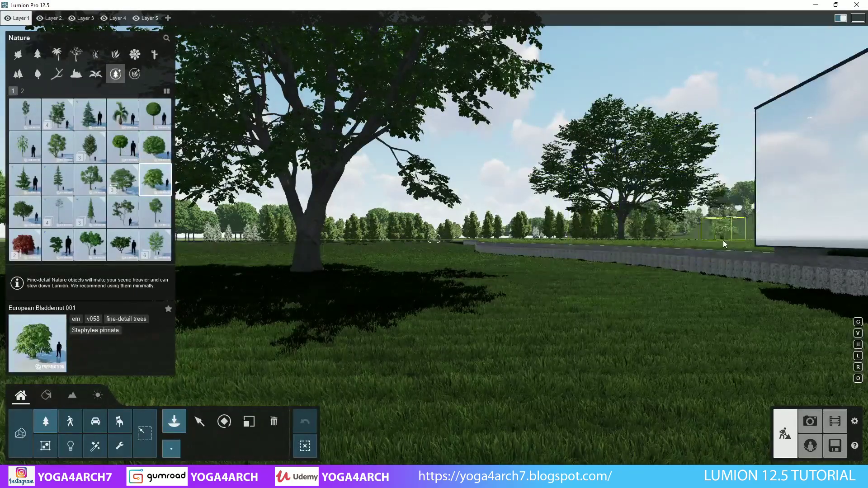
pyautogui.click(722, 242)
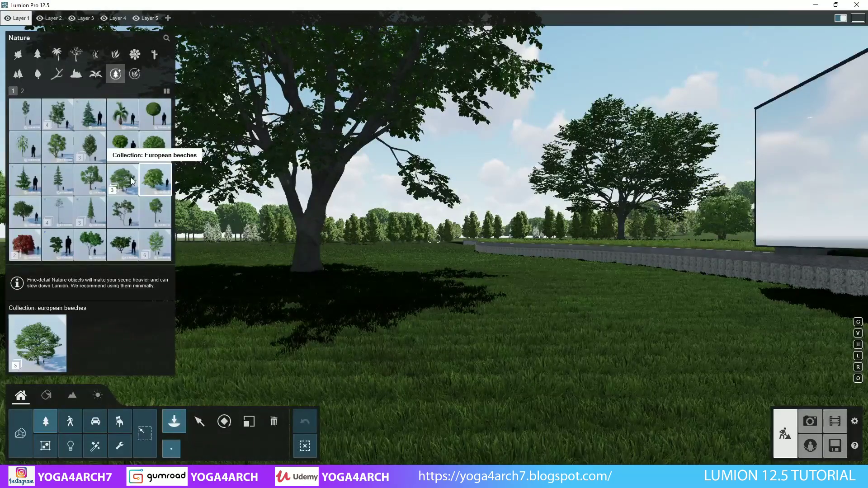
pyautogui.click(21, 92)
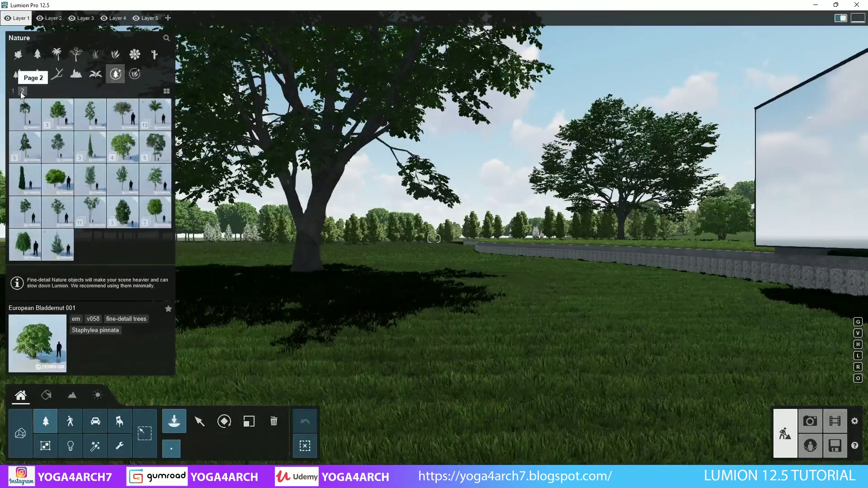
pyautogui.click(95, 209)
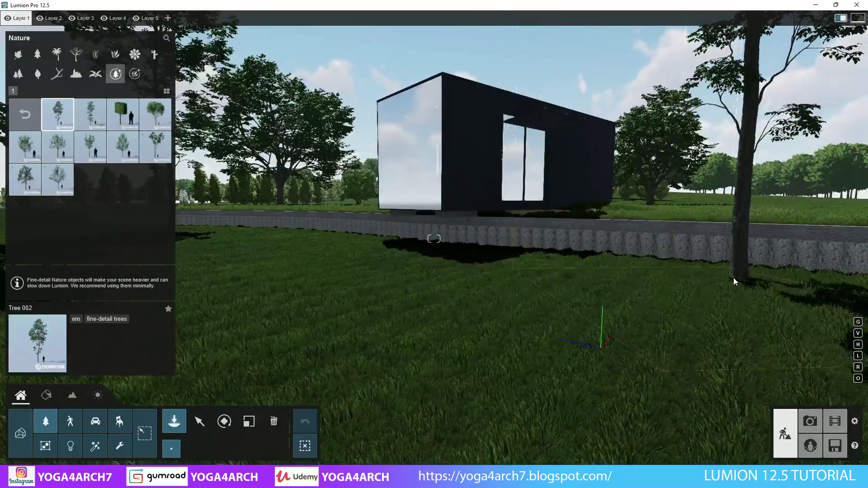
pyautogui.click(733, 280)
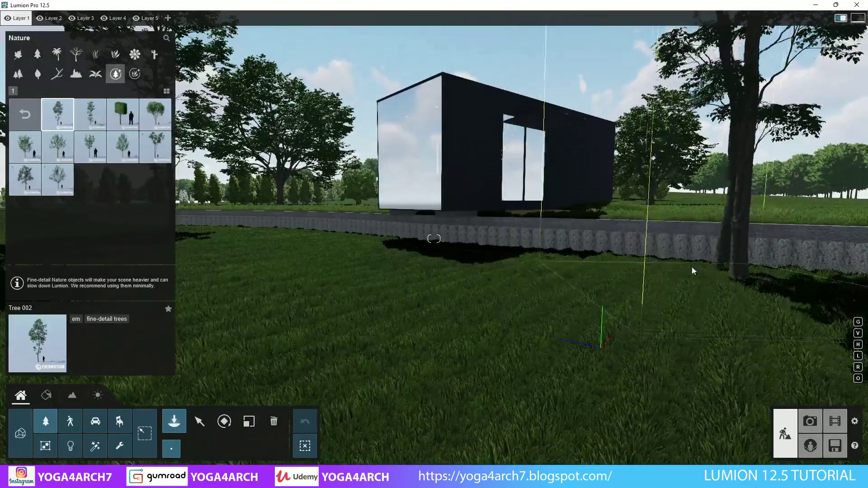
pyautogui.click(155, 146)
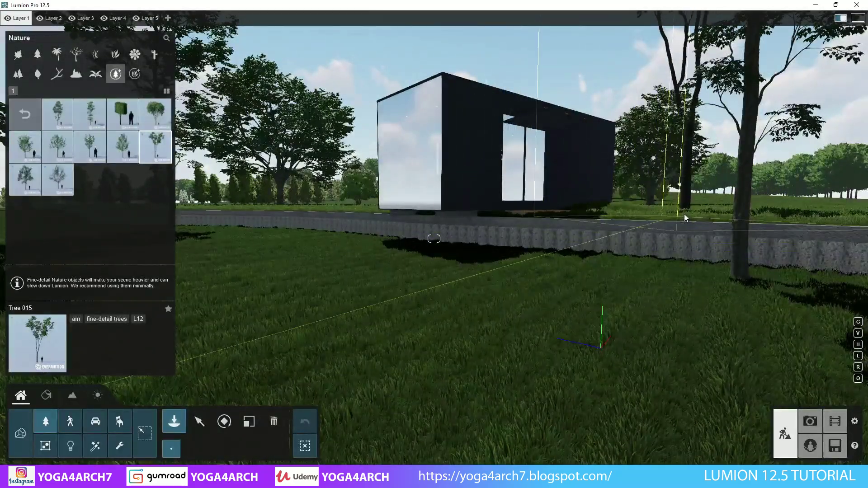
pyautogui.click(360, 208)
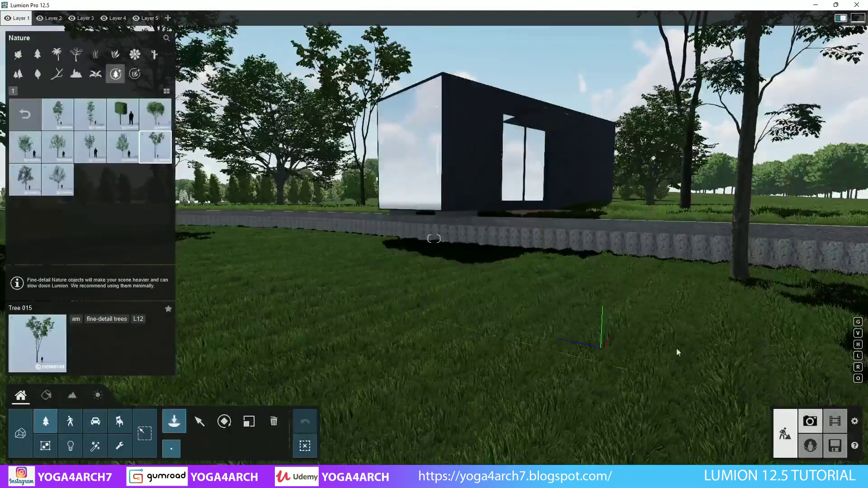
pyautogui.click(810, 421)
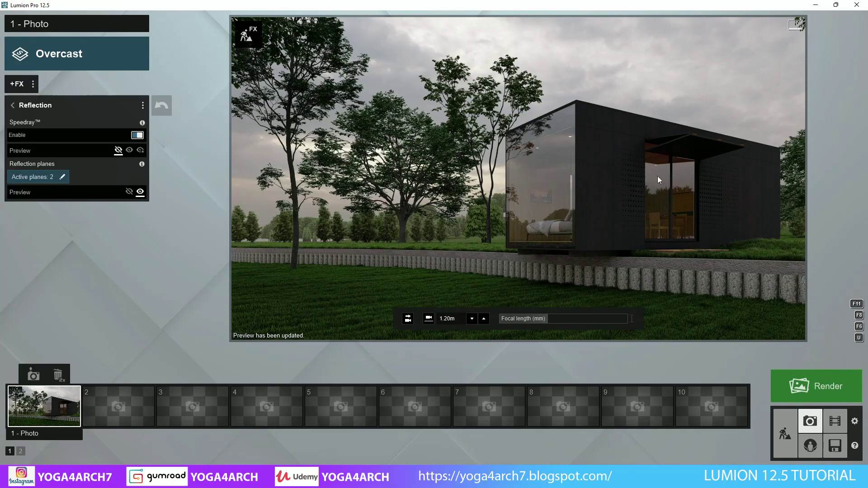
# - Place a square area light on the cabin's wooden ceiling, rotated to a 40° heading
pyautogui.click(786, 433)
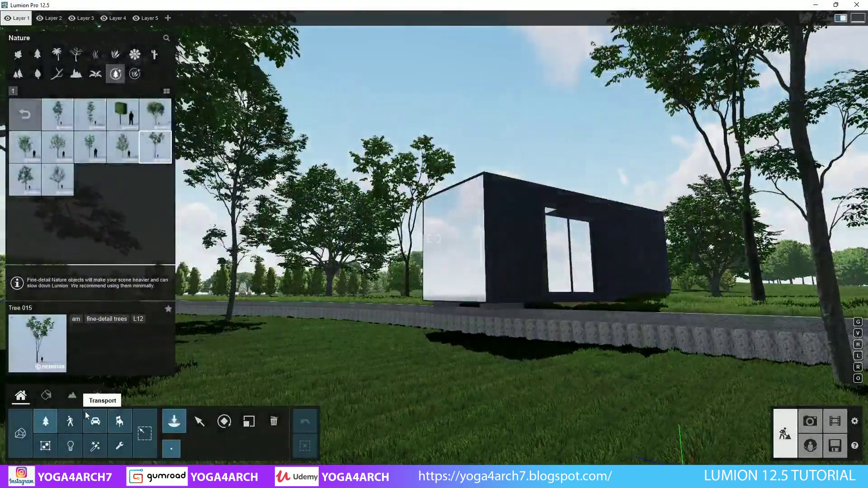
pyautogui.click(70, 446)
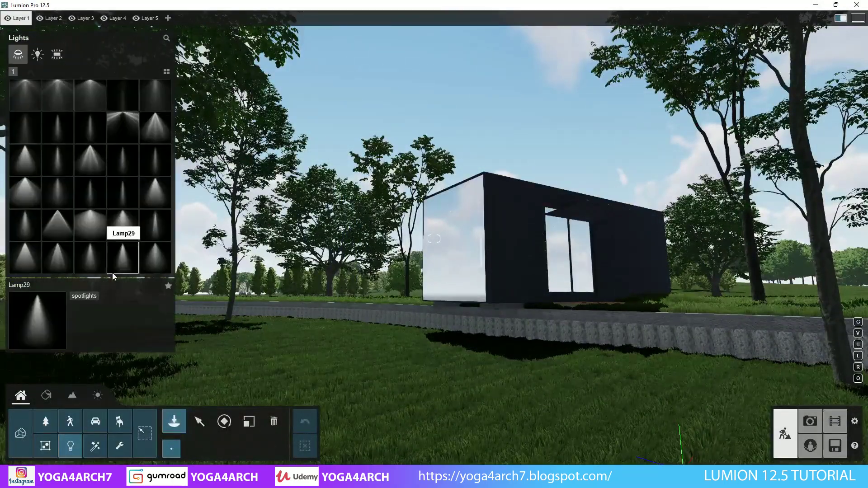
pyautogui.click(54, 55)
pyautogui.click(25, 95)
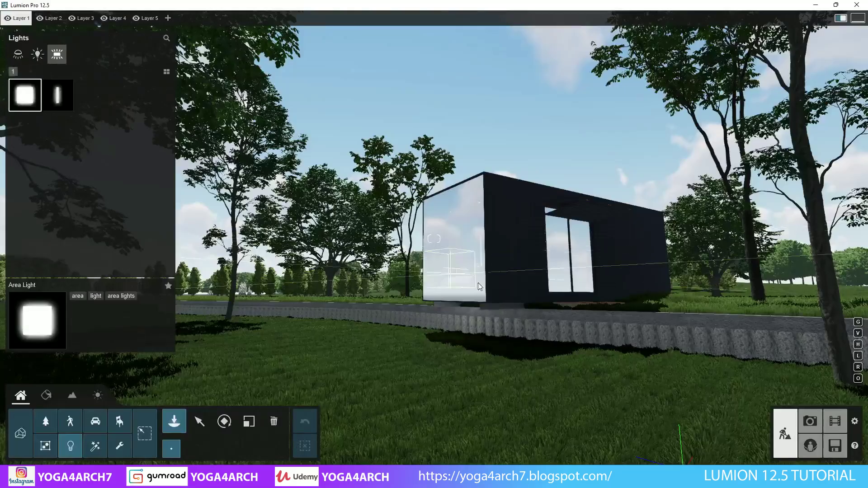
pyautogui.moveTo(478, 283); pyautogui.dragTo(479, 316, button='right')
pyautogui.press('w')
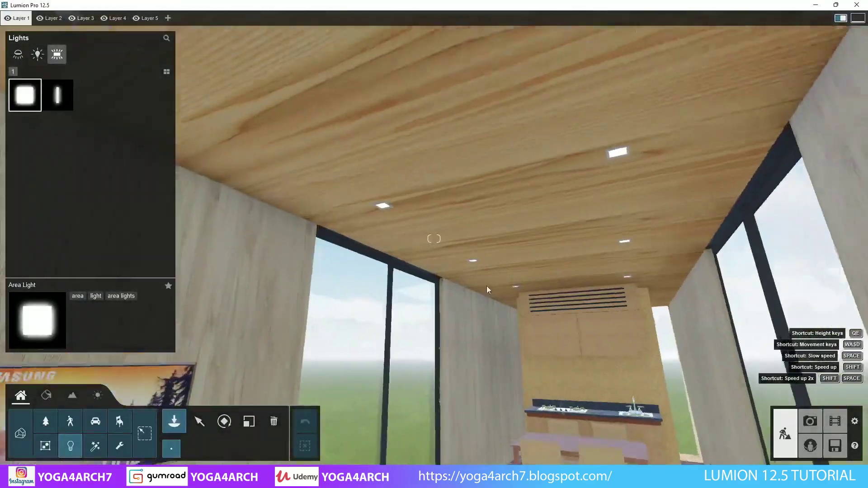
pyautogui.click(510, 189)
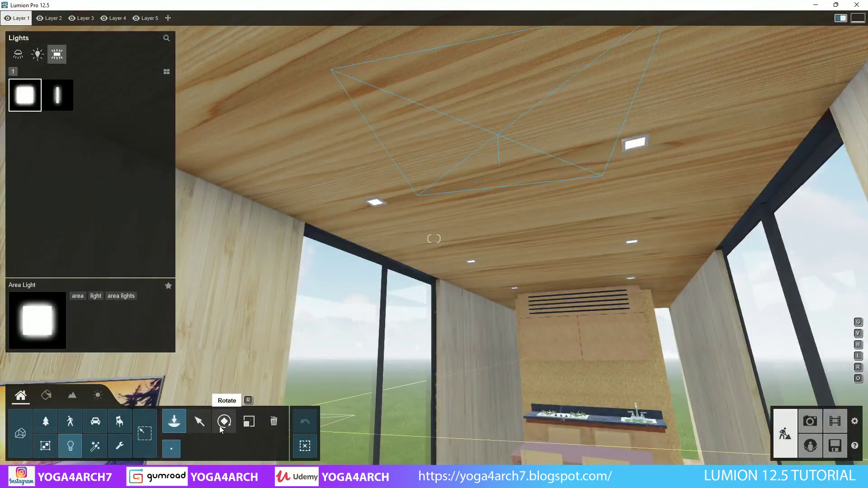
pyautogui.click(224, 421)
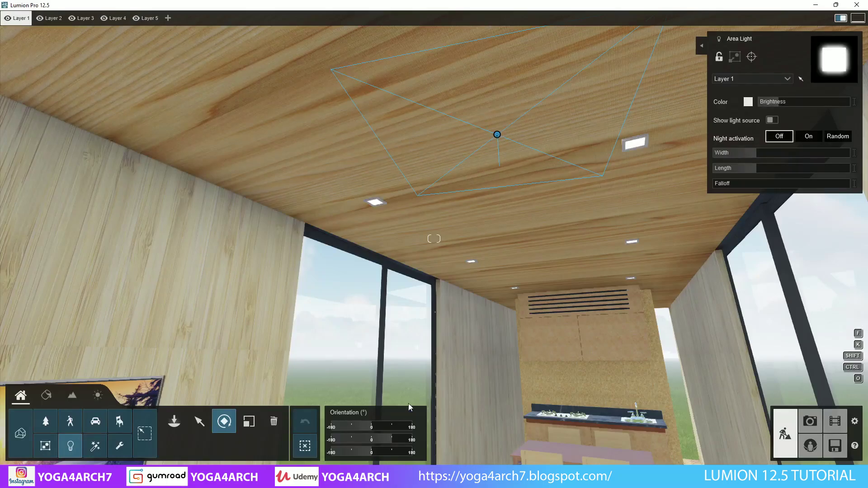
pyautogui.moveTo(373, 423); pyautogui.dragTo(389, 425)
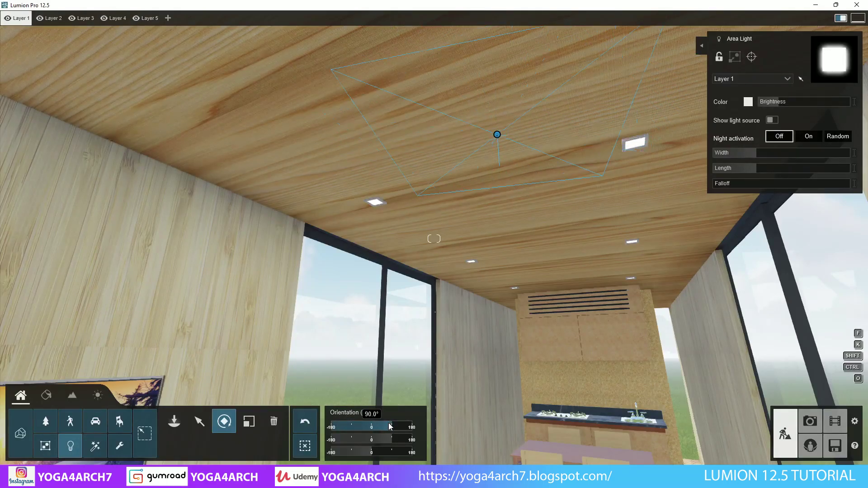
# - Tint the ceiling area light a warm reddish orange
pyautogui.moveTo(419, 341); pyautogui.dragTo(276, 369, button='right')
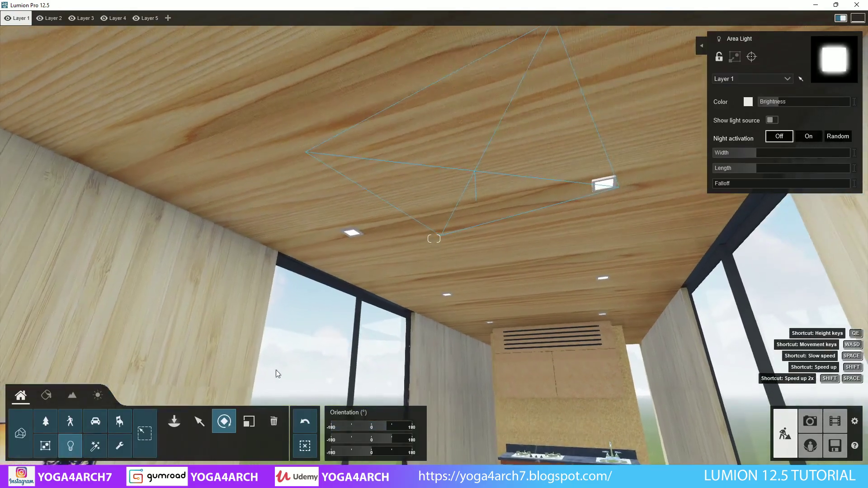
pyautogui.click(208, 421)
pyautogui.click(748, 101)
pyautogui.click(655, 102)
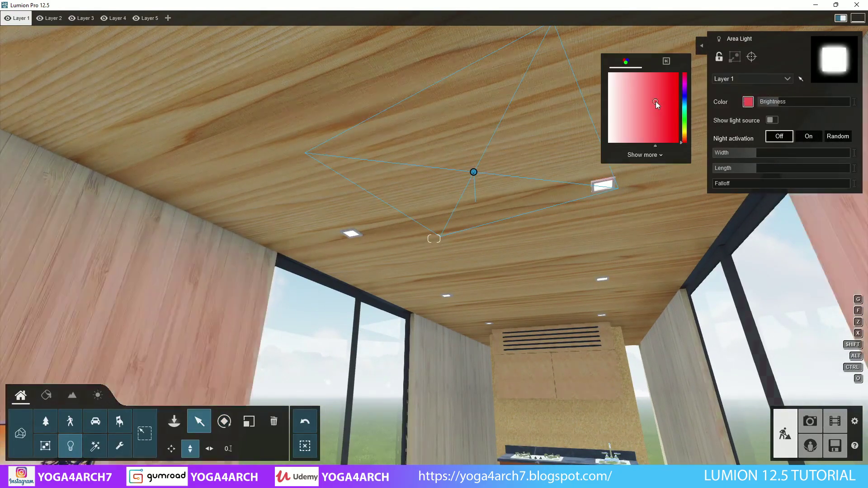
pyautogui.moveTo(685, 138); pyautogui.dragTo(685, 134)
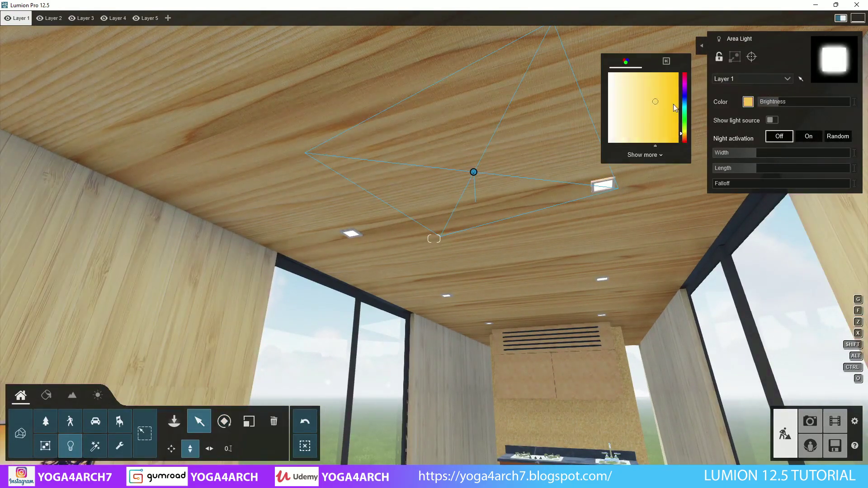
pyautogui.click(685, 137)
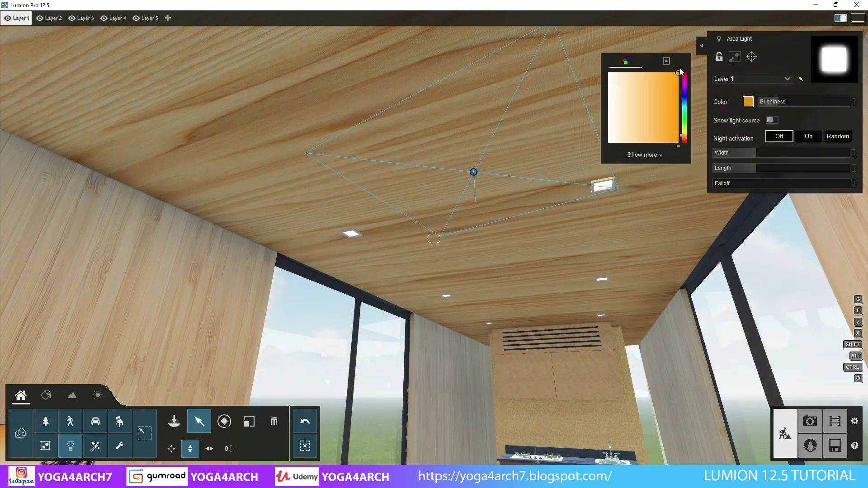
pyautogui.moveTo(686, 140); pyautogui.dragTo(687, 141)
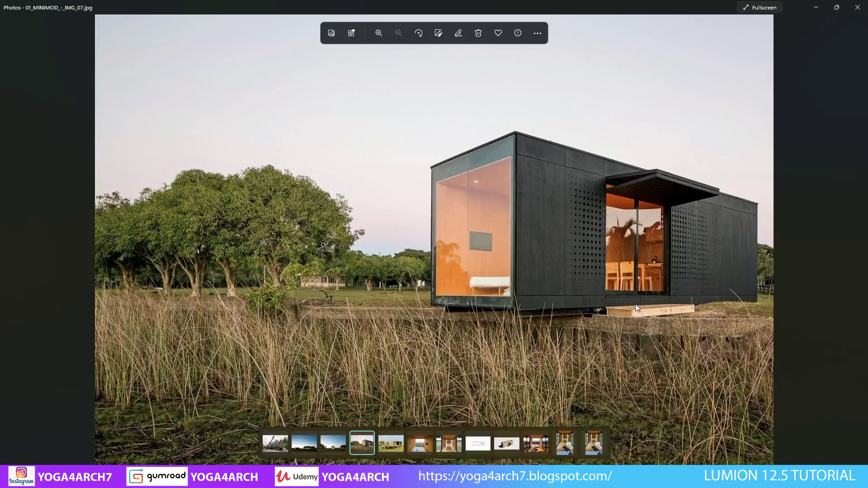
pyautogui.click(814, 8)
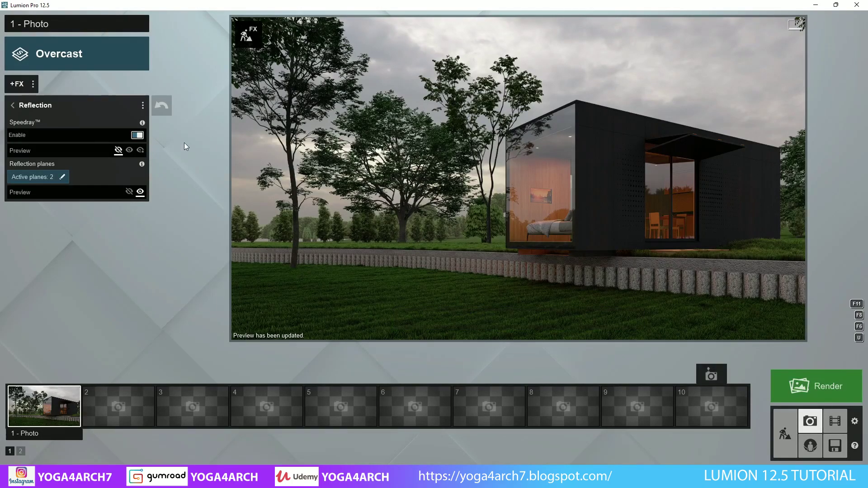
# - Raise the Real Skies sky brightness after testing and restoring its heading
pyautogui.click(15, 106)
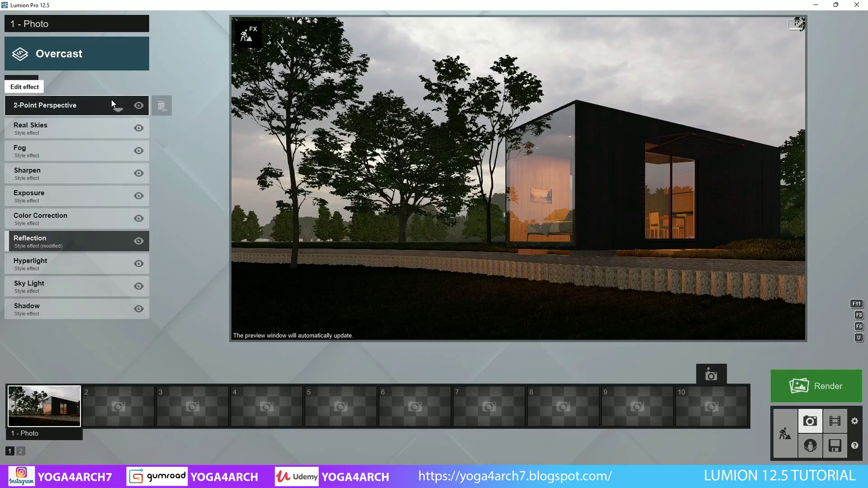
pyautogui.click(72, 128)
pyautogui.moveTo(79, 158)
pyautogui.mouseDown()
pyautogui.moveTo(138, 158)
pyautogui.moveTo(80, 162)
pyautogui.moveTo(109, 185)
pyautogui.moveTo(134, 185)
pyautogui.mouseUp()
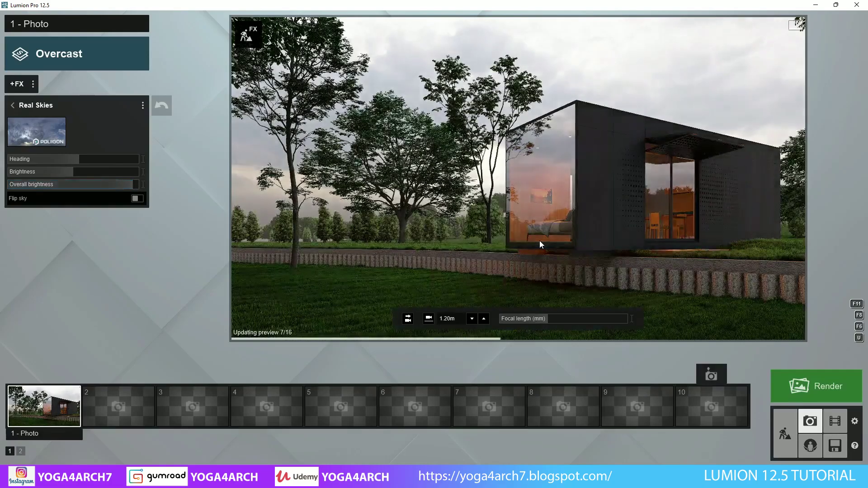
pyautogui.moveTo(72, 172)
pyautogui.mouseDown()
pyautogui.moveTo(112, 174)
pyautogui.moveTo(92, 171)
pyautogui.mouseUp()
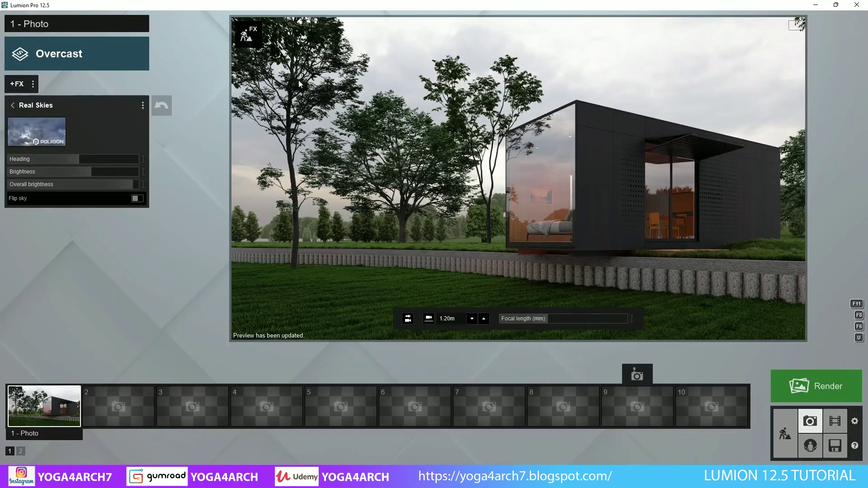
pyautogui.click(248, 33)
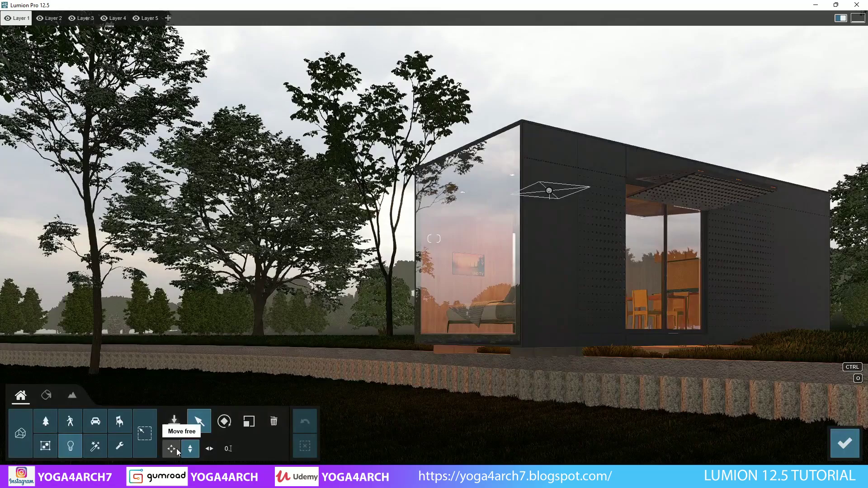
# - Increase the ceiling area light's brightness and check the glow in the photo preview
pyautogui.click(550, 195)
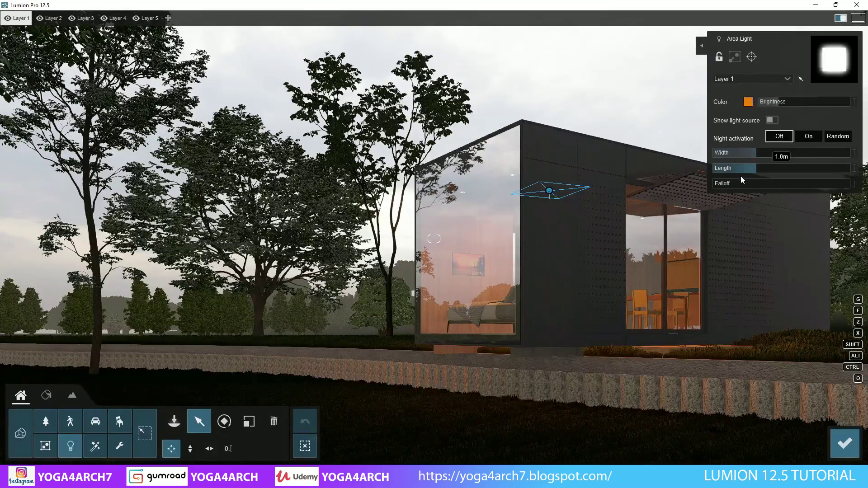
pyautogui.moveTo(778, 102); pyautogui.dragTo(785, 102)
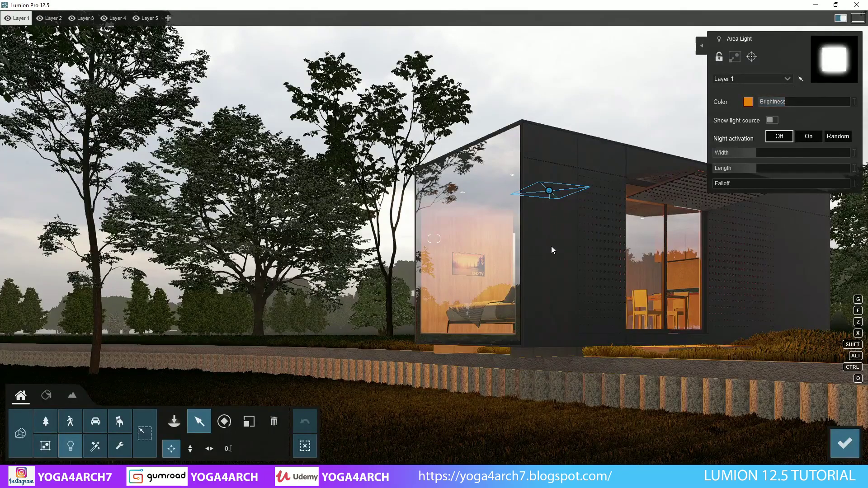
pyautogui.click(834, 444)
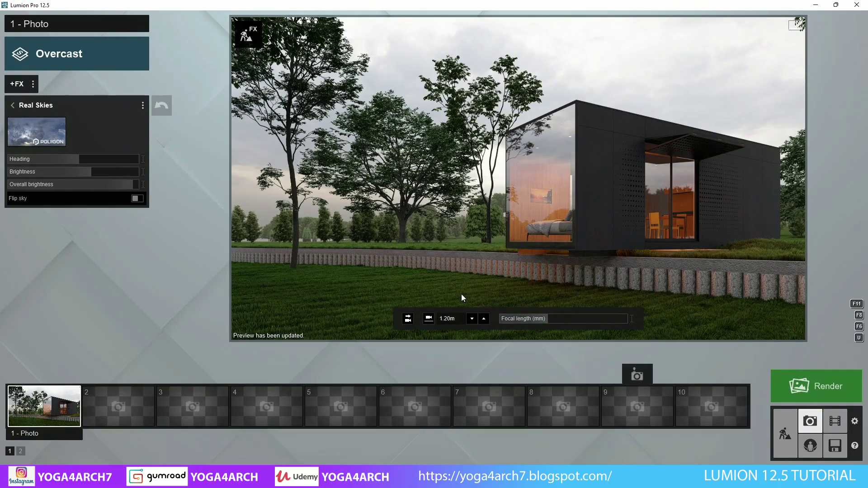
pyautogui.click(785, 433)
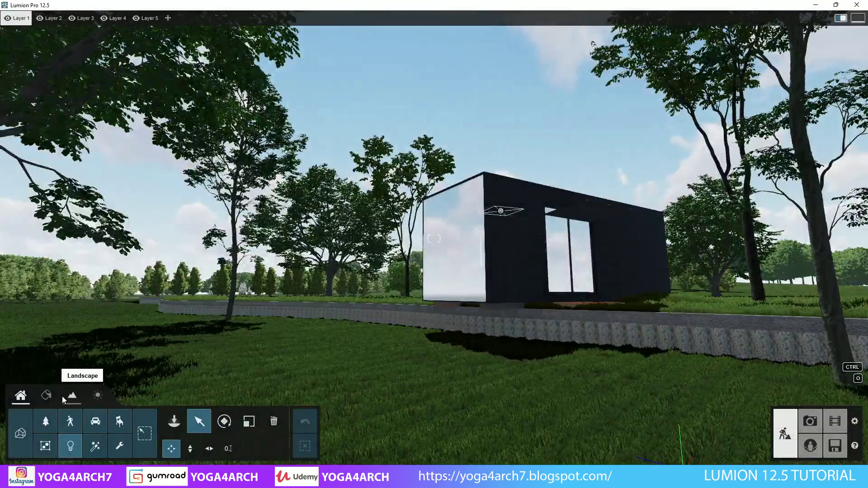
# - Plant a Deergrass 001 clump and four Sedge 001 tufts on the lawn
pyautogui.click(53, 423)
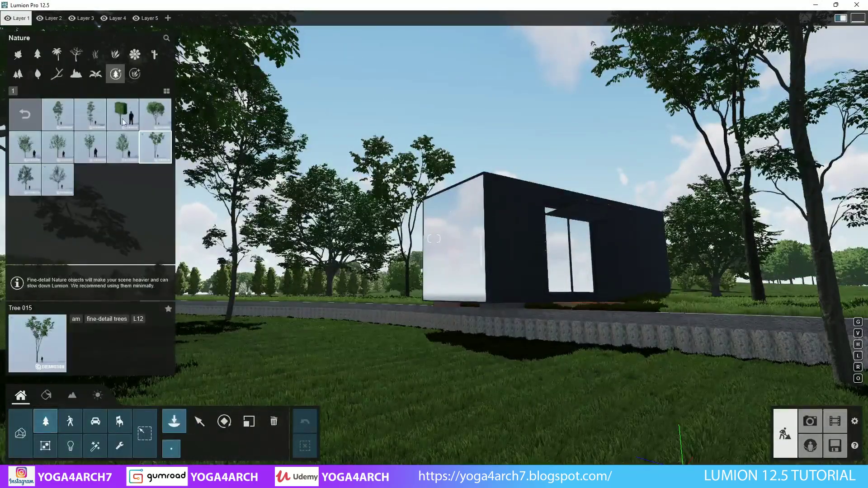
pyautogui.click(134, 73)
pyautogui.click(155, 114)
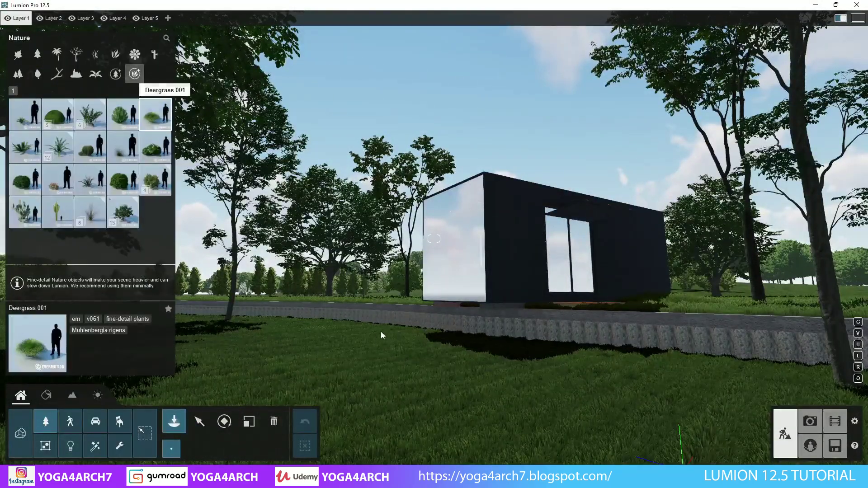
pyautogui.click(340, 333)
pyautogui.click(90, 212)
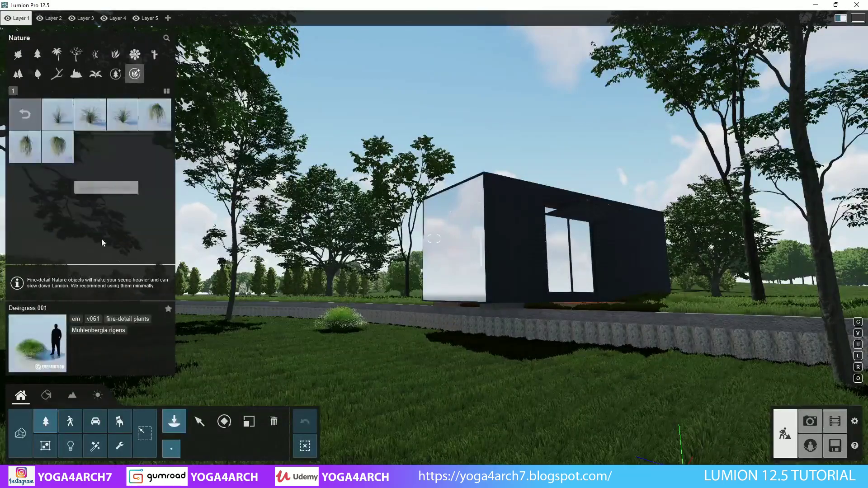
pyautogui.click(630, 366)
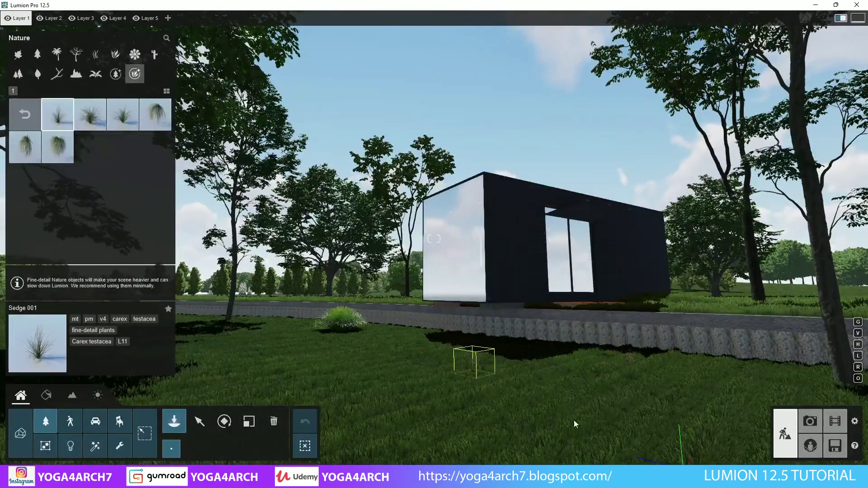
pyautogui.click(578, 402)
pyautogui.click(639, 400)
pyautogui.click(469, 388)
# - Add deergrass beside the house, a kingcup cactus by the wall, and two Plant 005 bushes
pyautogui.click(135, 73)
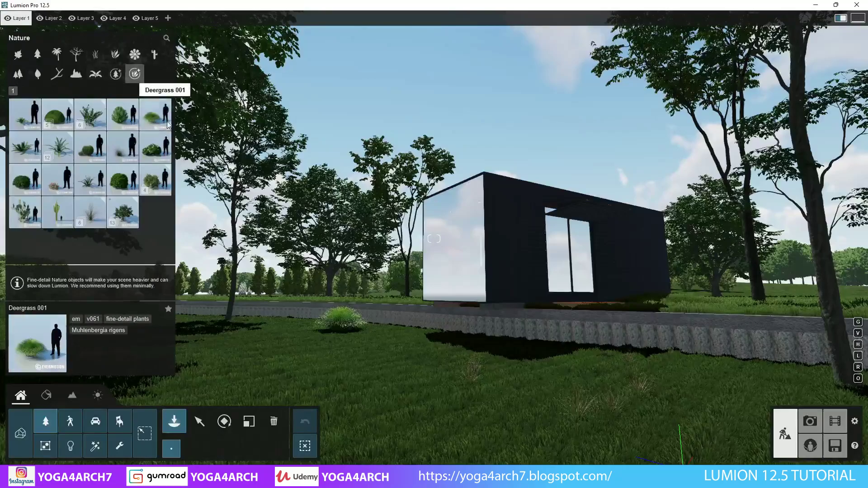
pyautogui.click(155, 115)
pyautogui.click(698, 298)
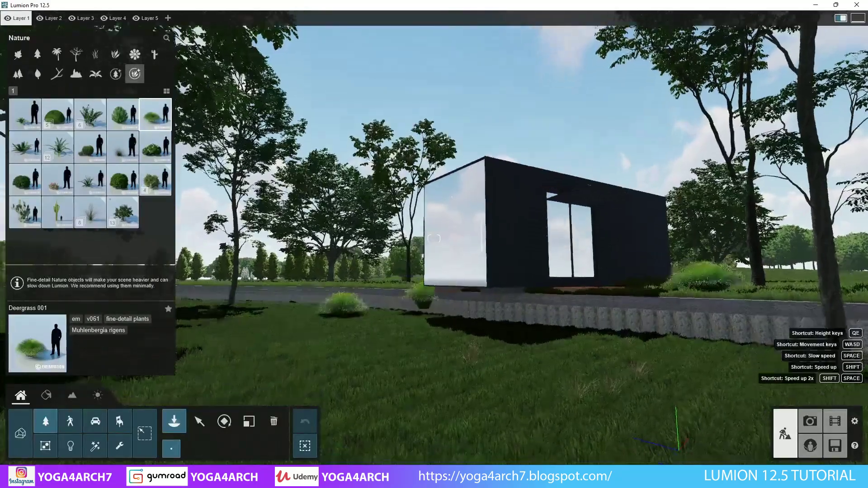
pyautogui.moveTo(425, 323); pyautogui.dragTo(486, 317, button='right')
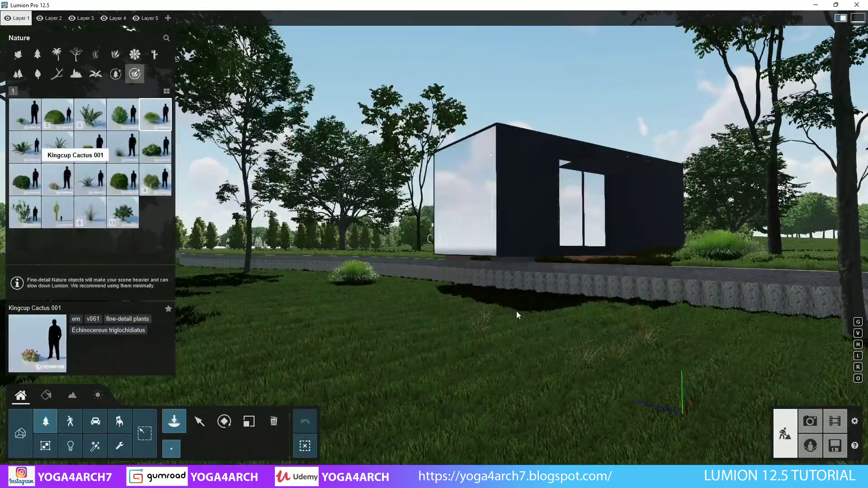
pyautogui.click(579, 310)
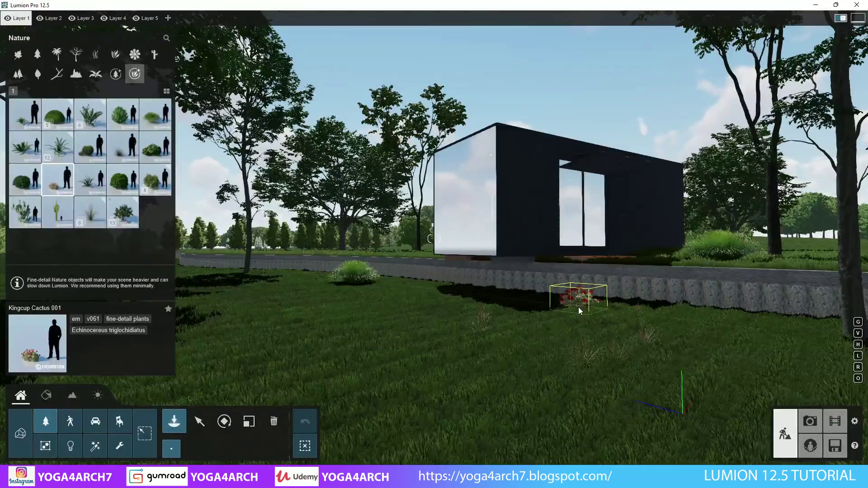
pyautogui.click(158, 185)
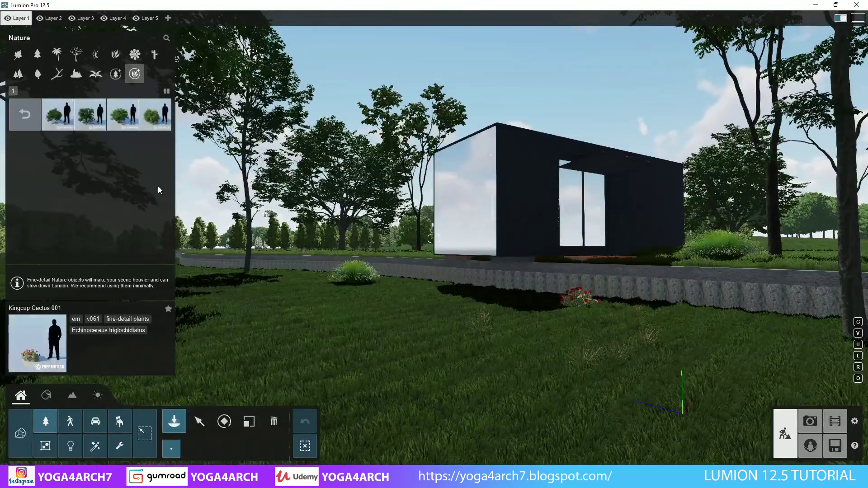
pyautogui.click(154, 114)
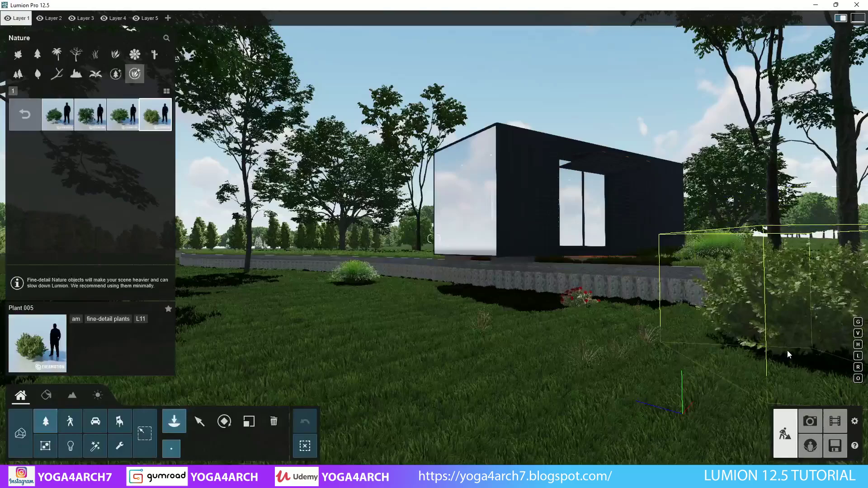
pyautogui.click(787, 349)
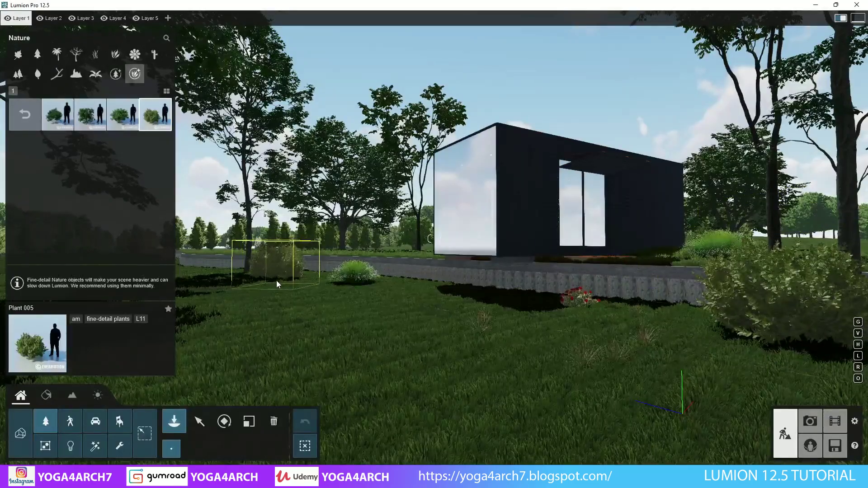
pyautogui.click(265, 278)
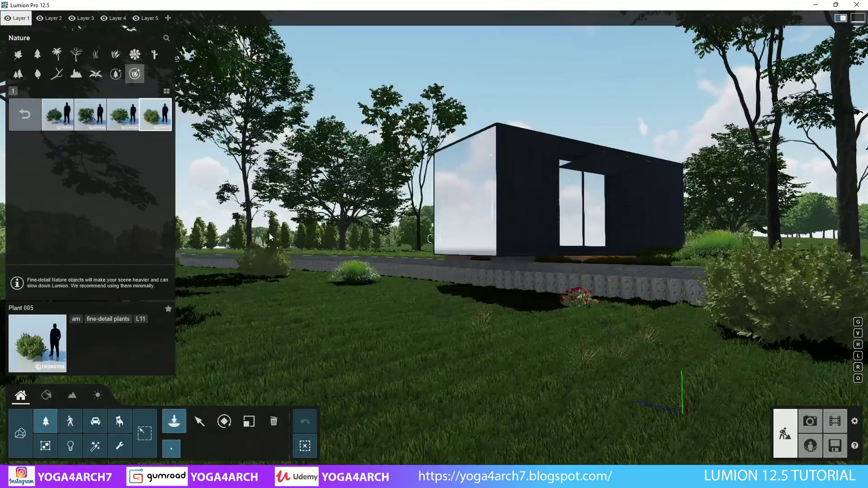
# - Place a Button Fern 003 beside the red cactus and a small Button Fern 001
pyautogui.click(25, 114)
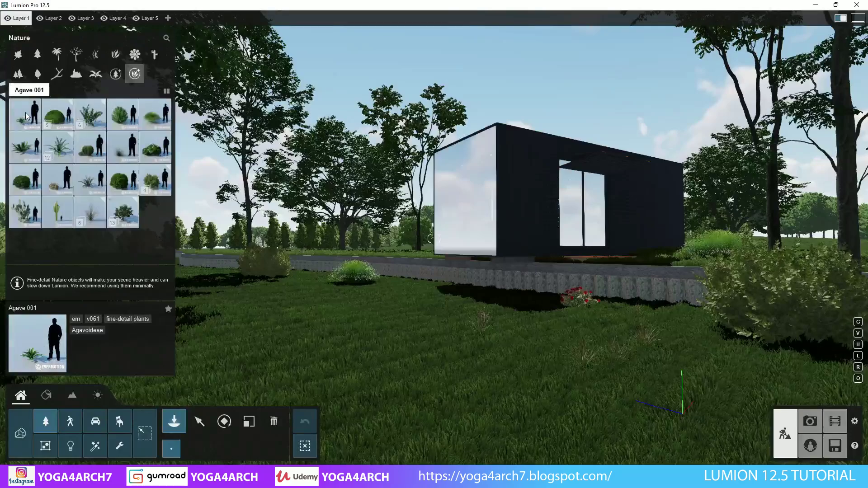
pyautogui.click(90, 114)
pyautogui.click(125, 115)
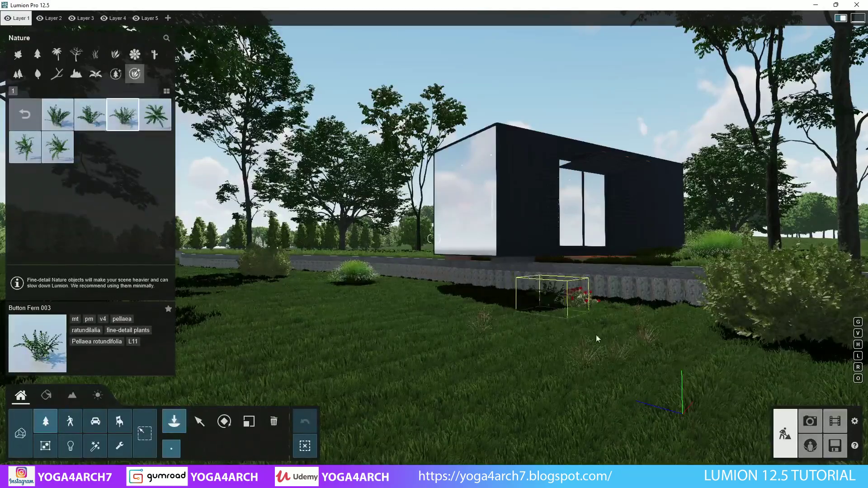
pyautogui.click(619, 308)
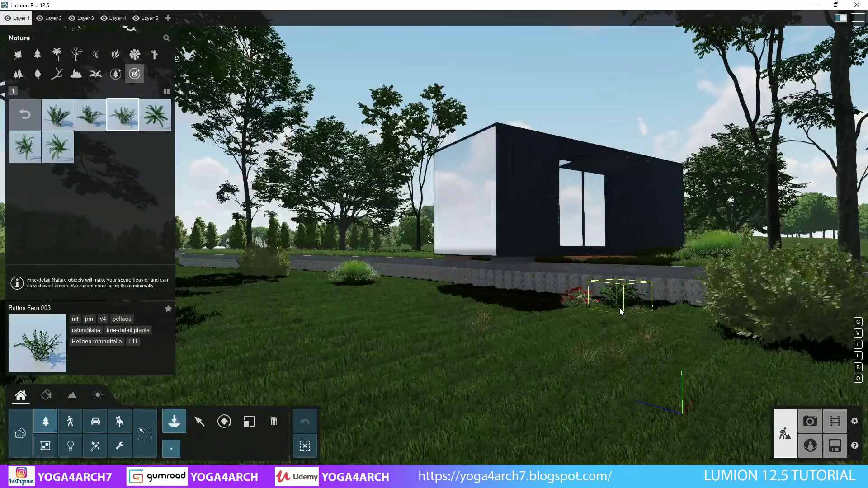
pyautogui.click(58, 118)
pyautogui.click(303, 272)
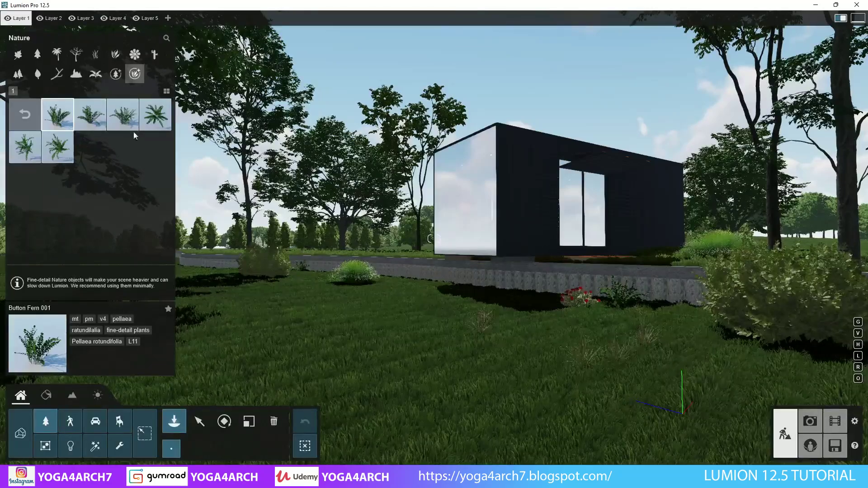
pyautogui.click(58, 74)
pyautogui.click(149, 113)
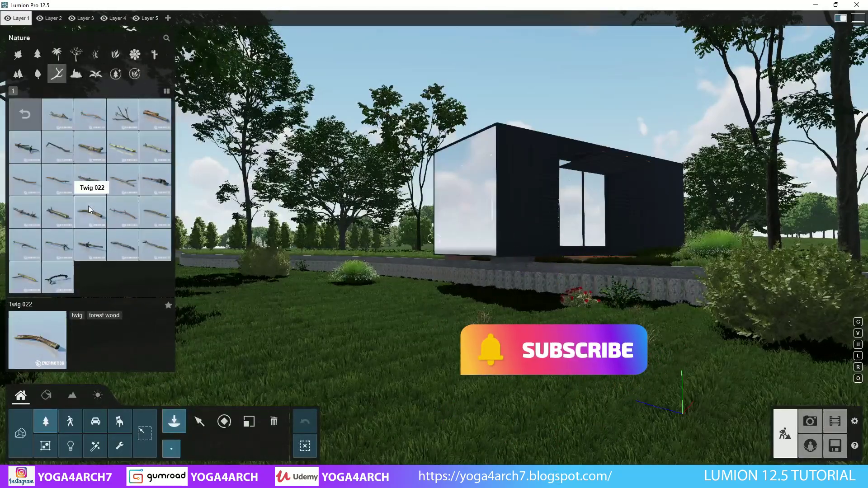
# - Place Twig 022 on the lawn and scale it up into a large fallen branch
pyautogui.click(90, 208)
pyautogui.click(416, 337)
pyautogui.click(249, 421)
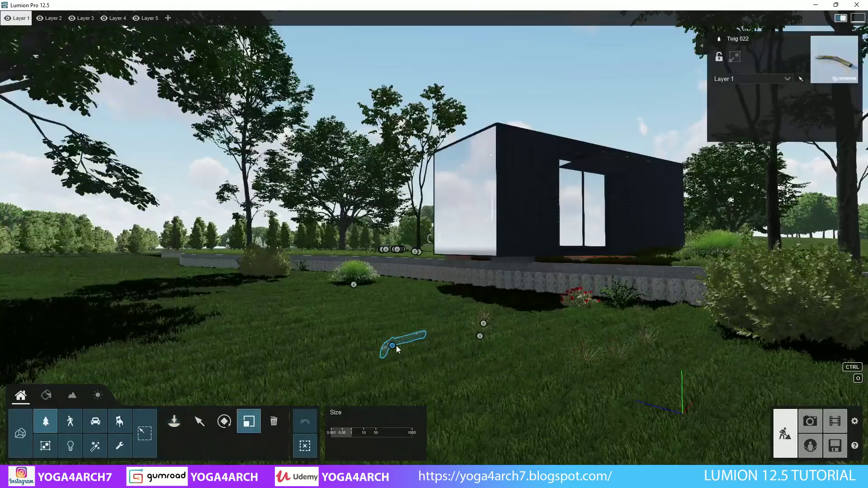
pyautogui.moveTo(396, 345); pyautogui.dragTo(729, 268)
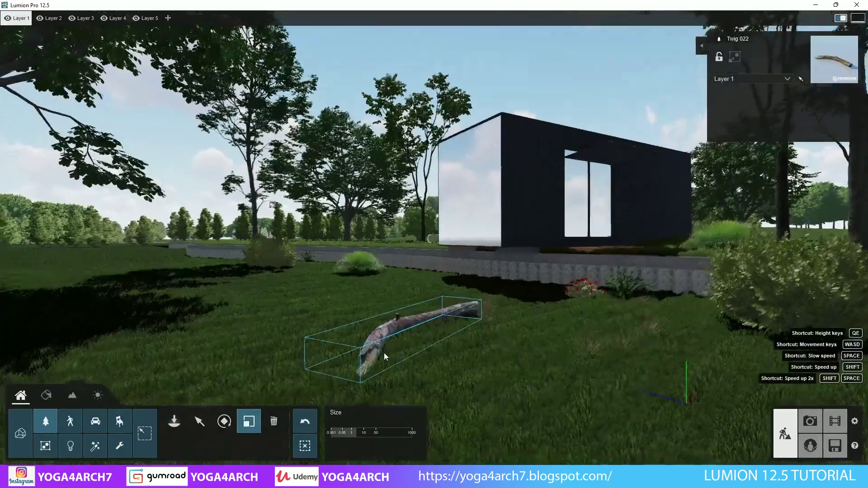
pyautogui.moveTo(384, 352); pyautogui.dragTo(249, 392, button='right')
pyautogui.click(45, 421)
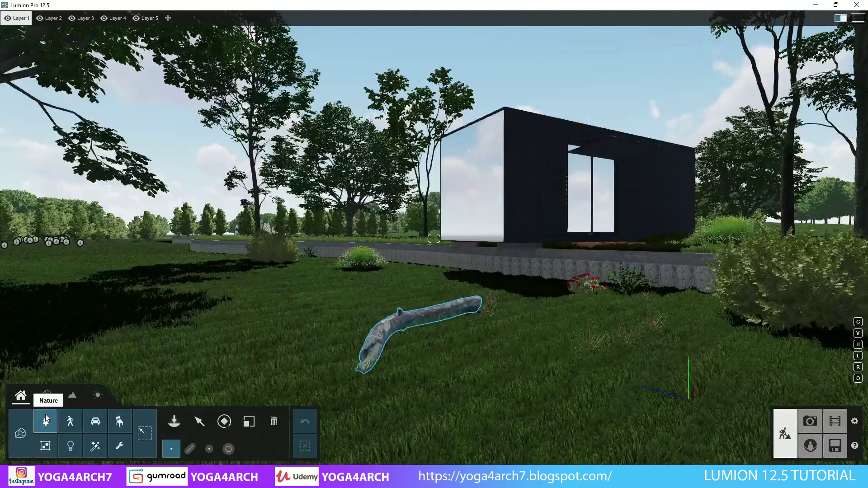
pyautogui.click(101, 76)
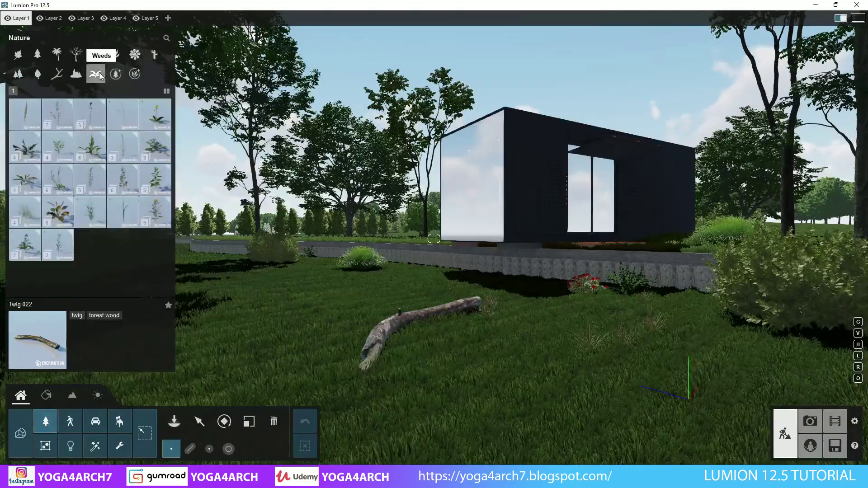
# - Scatter Goldenrod 001 and Dandelion 005 weeds through the grass, browsing the orchard grasses
pyautogui.click(123, 146)
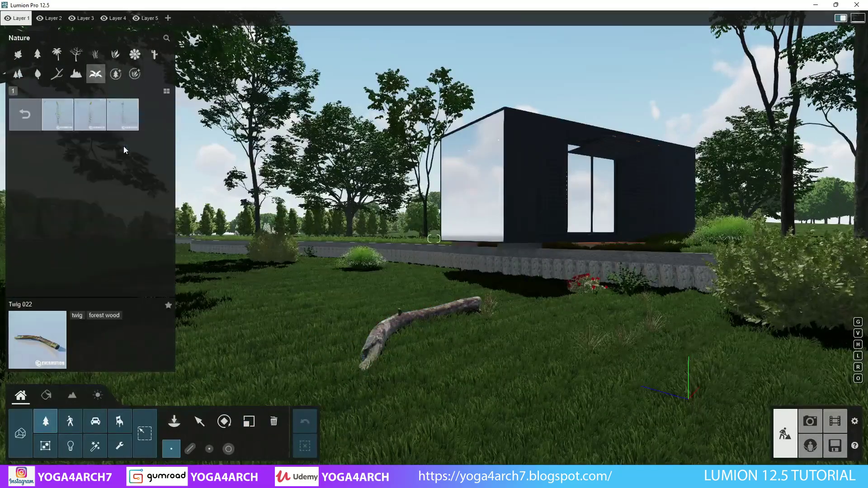
pyautogui.click(57, 114)
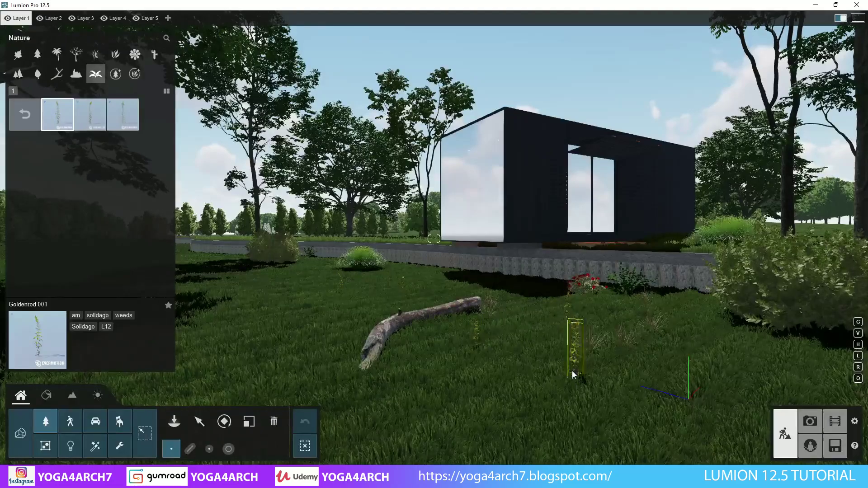
pyautogui.click(546, 384)
pyautogui.click(91, 114)
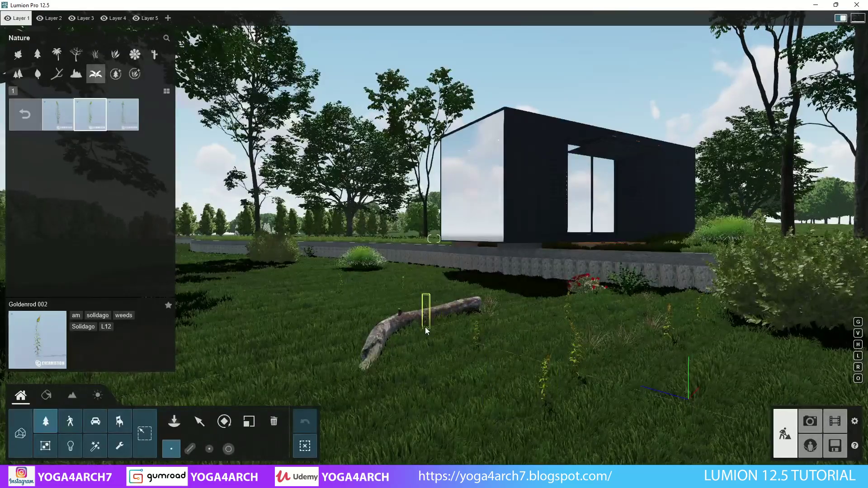
pyautogui.click(66, 123)
pyautogui.click(24, 114)
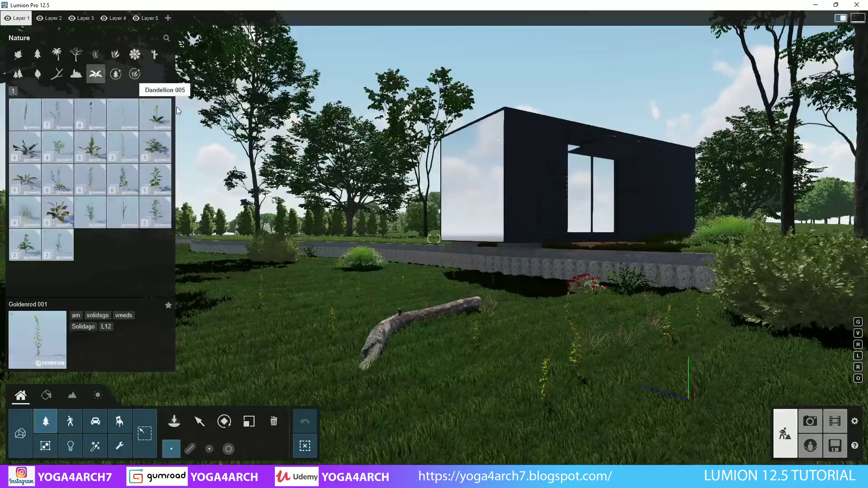
pyautogui.click(155, 115)
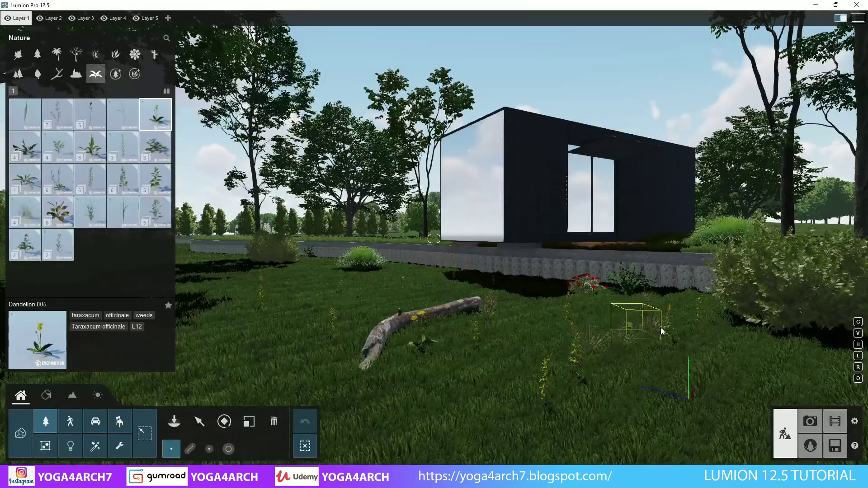
pyautogui.click(24, 177)
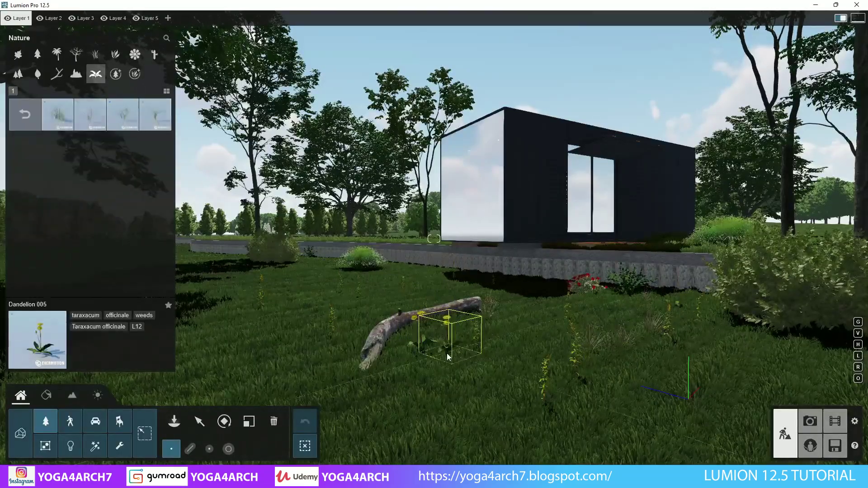
pyautogui.moveTo(58, 114)
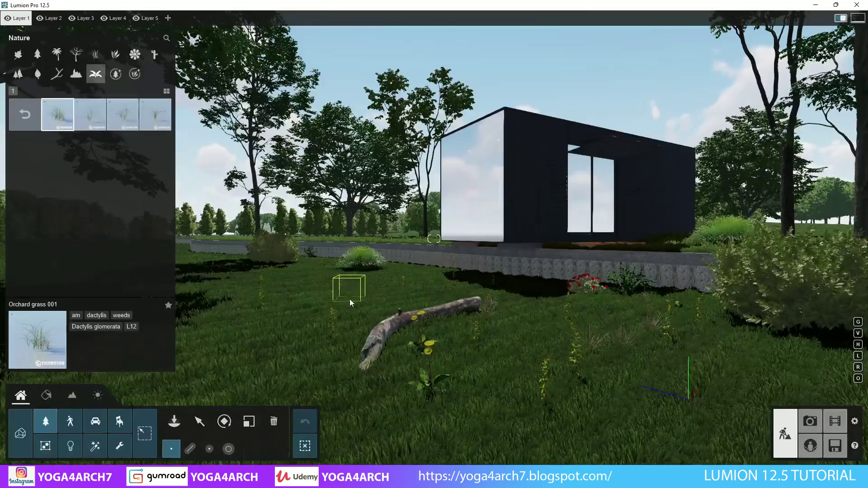
pyautogui.scroll(5, 418, 268)
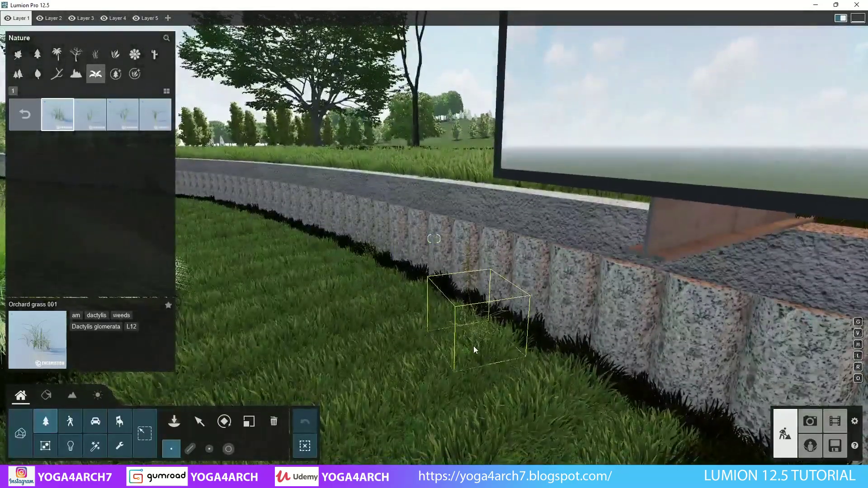
pyautogui.scroll(-5, 427, 373)
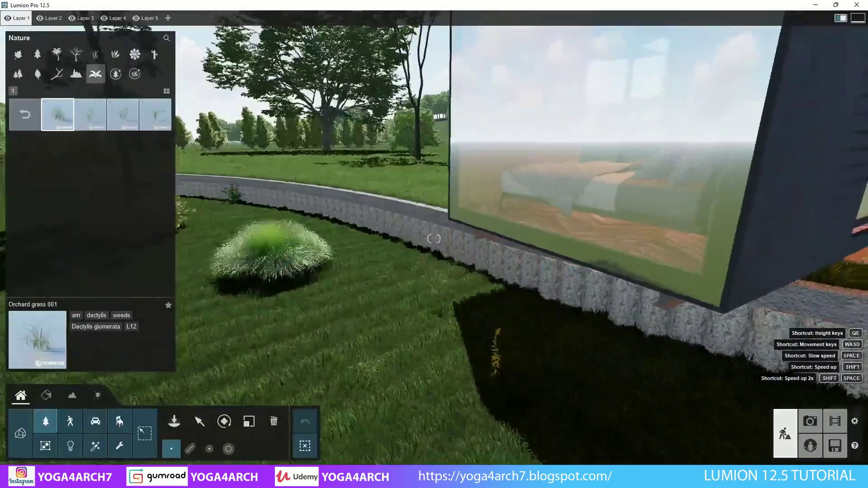
pyautogui.moveTo(427, 373); pyautogui.dragTo(483, 325, button='right')
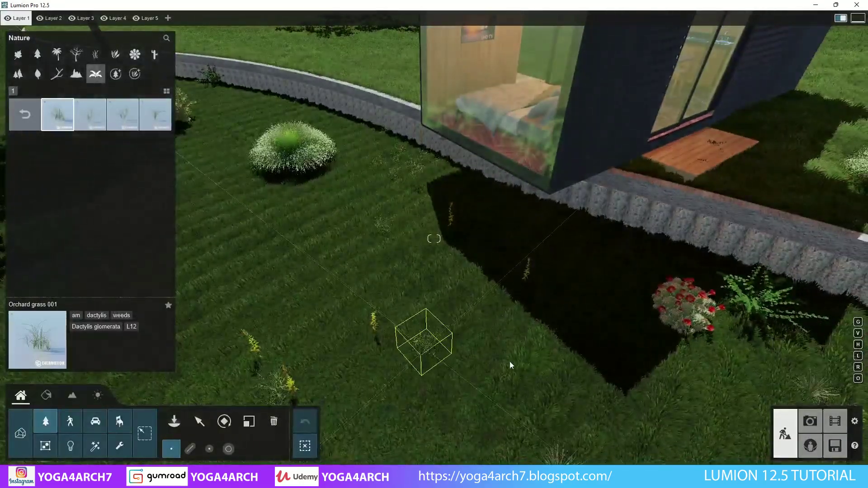
pyautogui.click(76, 73)
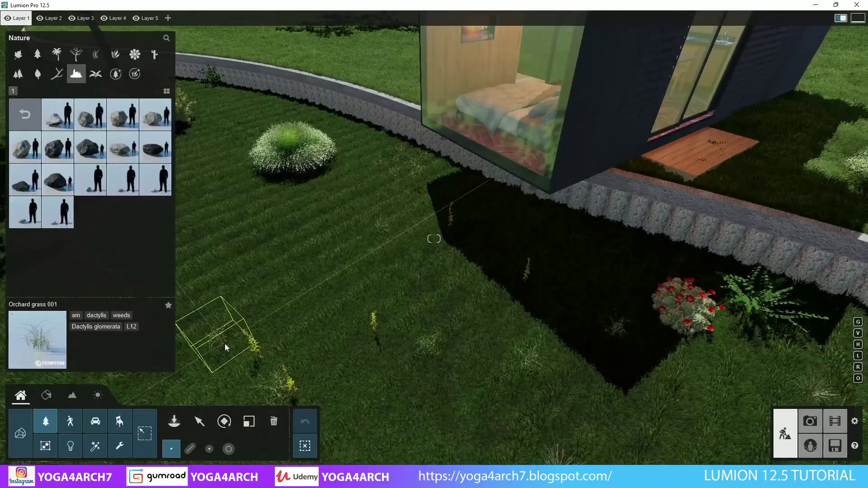
# - Place a Stone Grey 008 rock, move the tree beside it, and open Photo 1's view
pyautogui.click(123, 146)
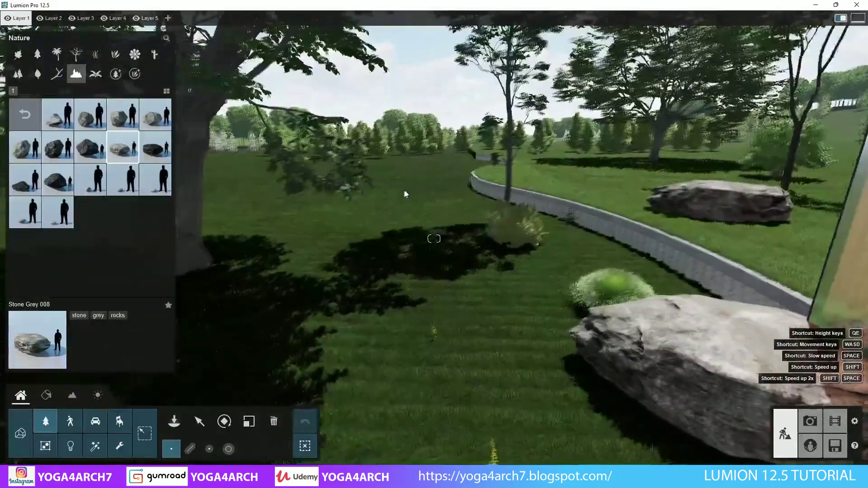
pyautogui.click(297, 303)
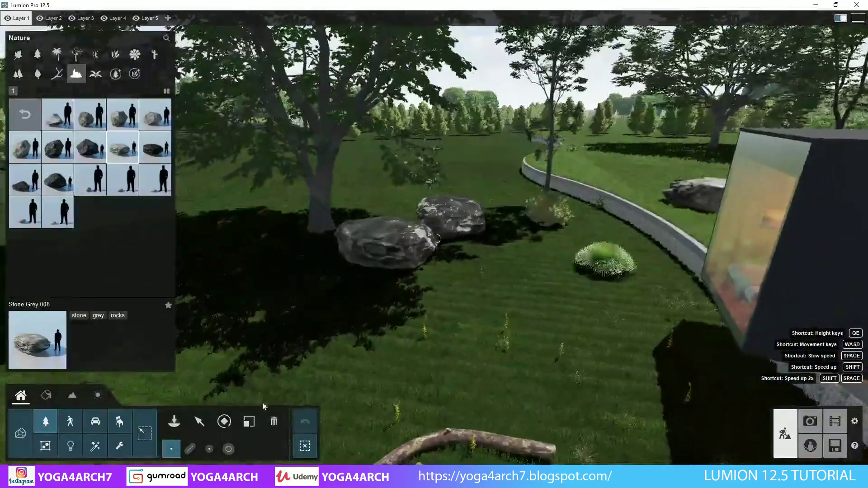
pyautogui.click(199, 422)
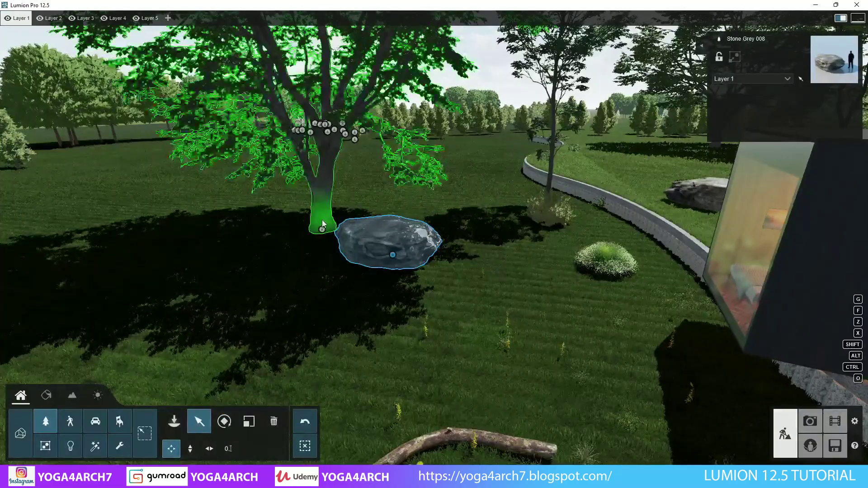
pyautogui.moveTo(322, 230); pyautogui.dragTo(252, 276)
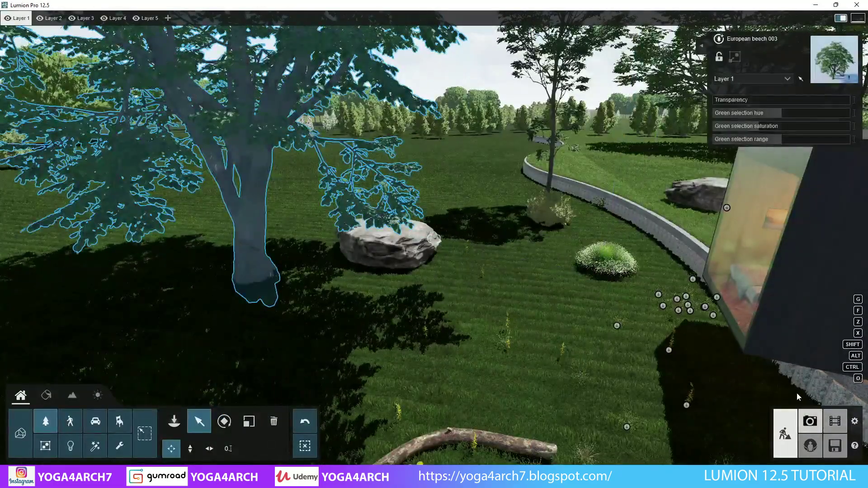
pyautogui.click(810, 421)
pyautogui.click(44, 406)
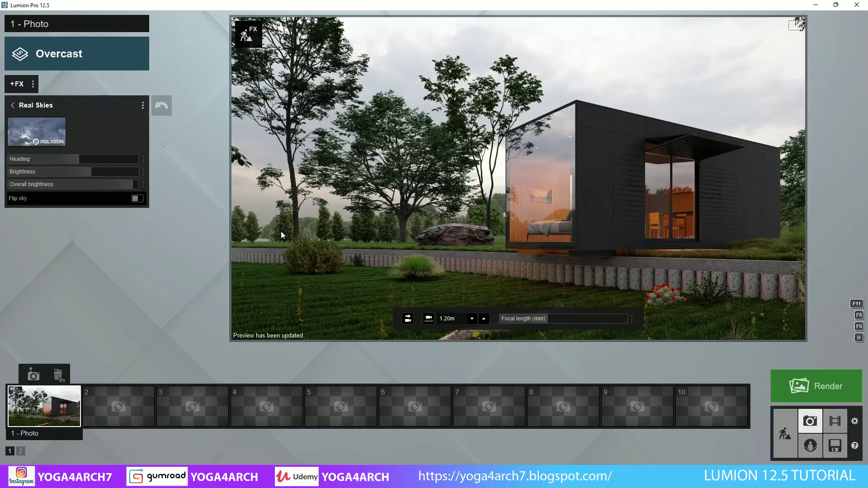
# - Add Volumetric Sunlight to Photo 1 with brightness around 1.5
pyautogui.click(17, 83)
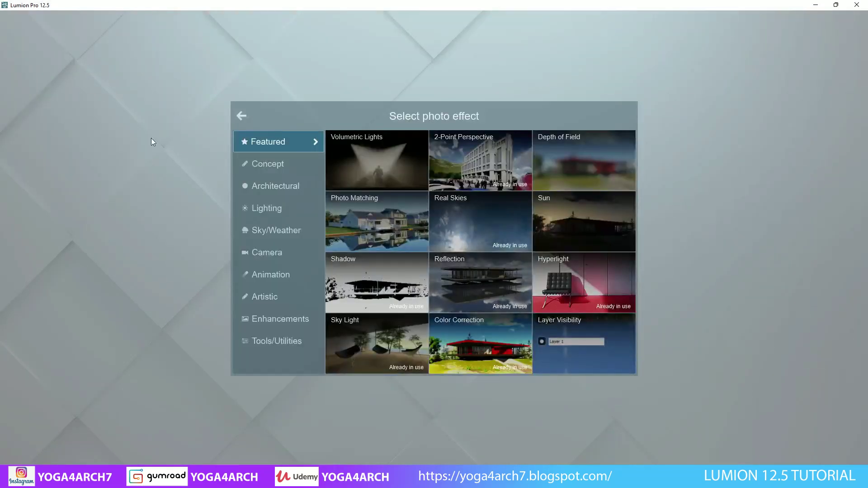
pyautogui.click(283, 207)
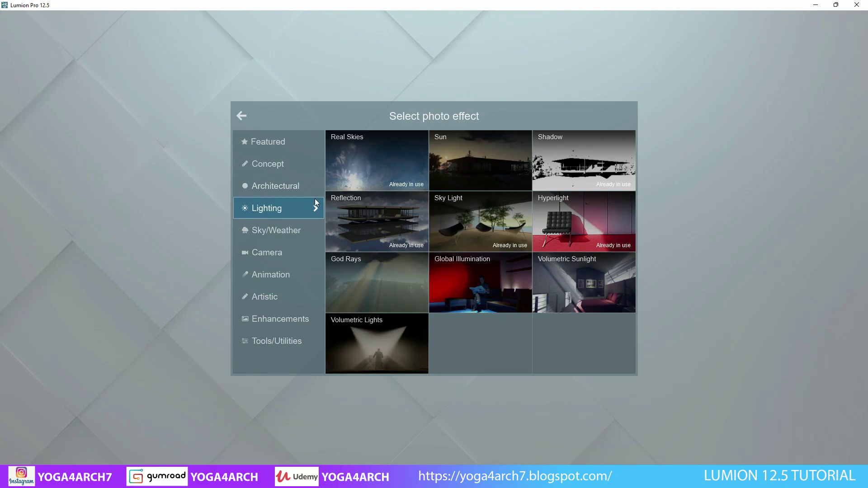
pyautogui.click(552, 275)
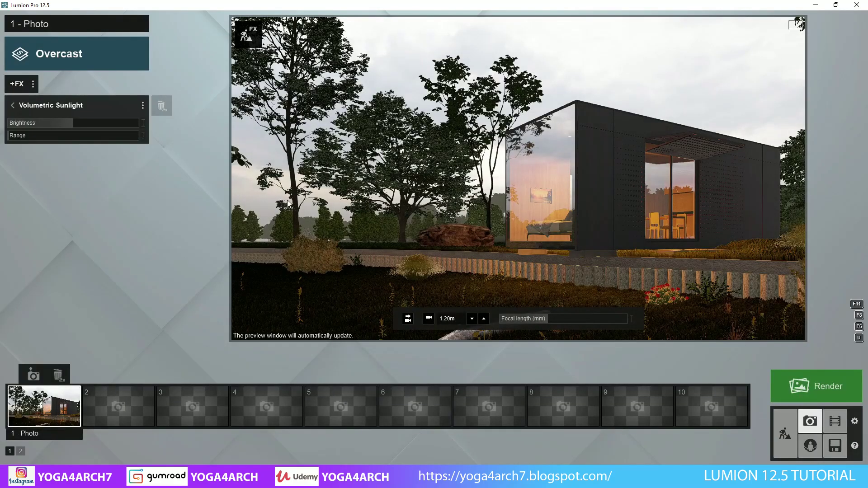
pyautogui.moveTo(95, 123); pyautogui.dragTo(113, 123)
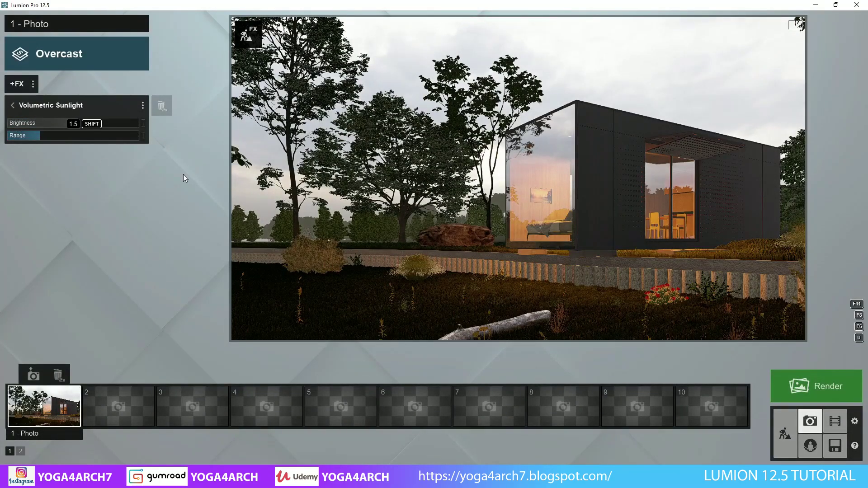
pyautogui.moveTo(183, 175); pyautogui.dragTo(183, 174)
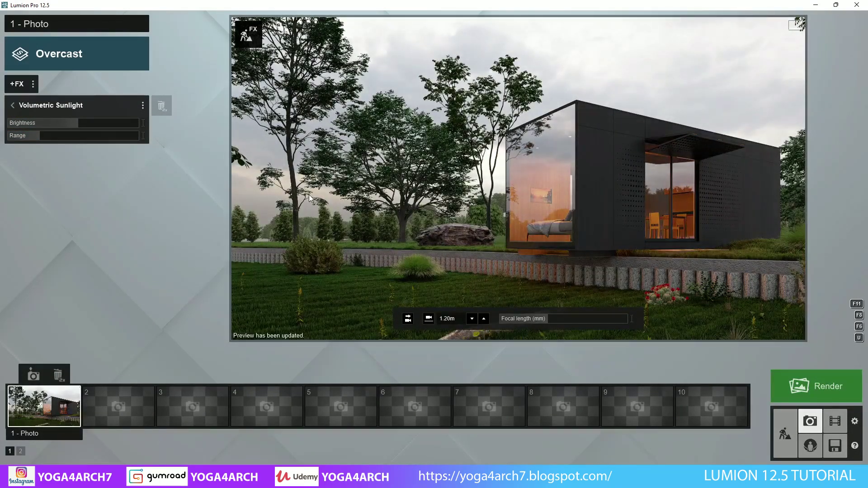
# - Add a Fog effect with slightly higher fog density
pyautogui.click(18, 85)
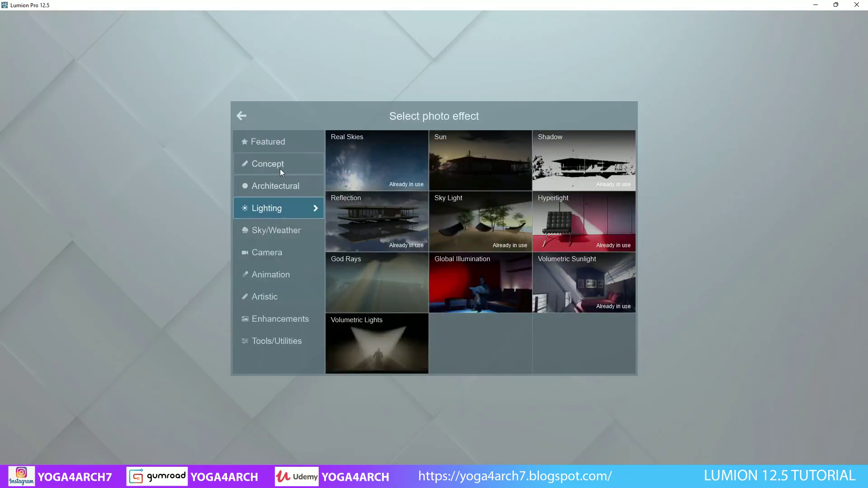
pyautogui.click(279, 229)
pyautogui.click(592, 156)
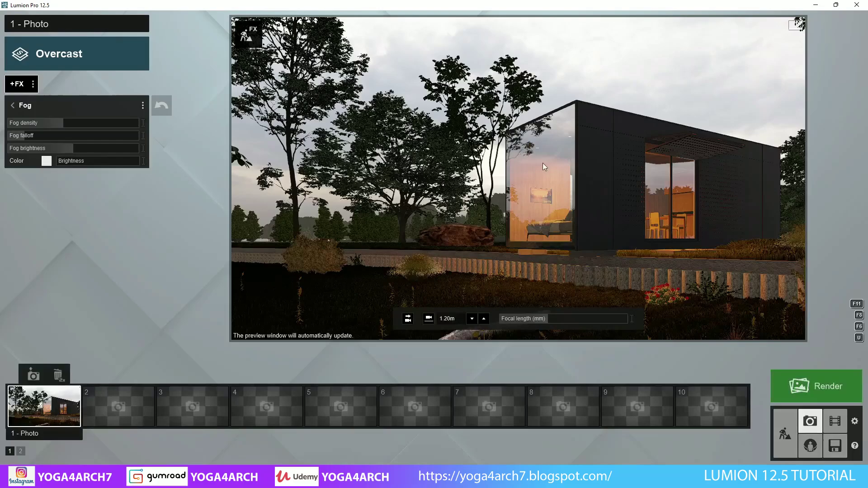
pyautogui.moveTo(63, 128)
pyautogui.mouseDown()
pyautogui.moveTo(73, 132)
pyautogui.moveTo(44, 135)
pyautogui.mouseUp()
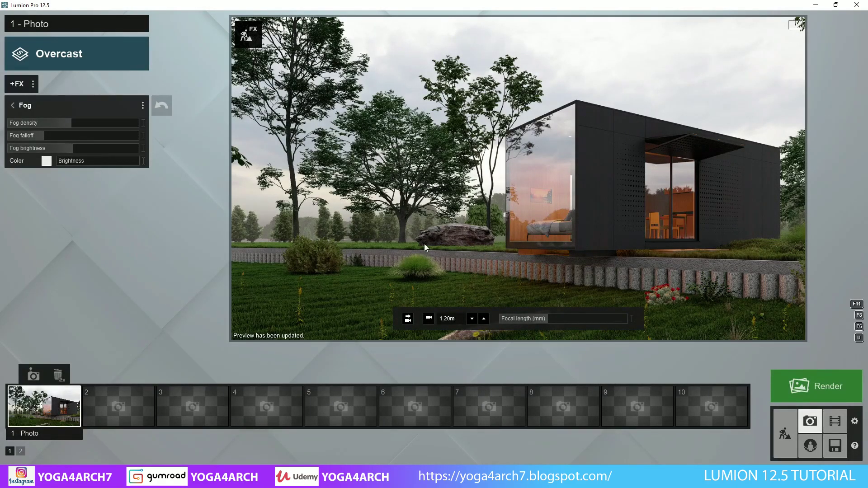
pyautogui.click(786, 432)
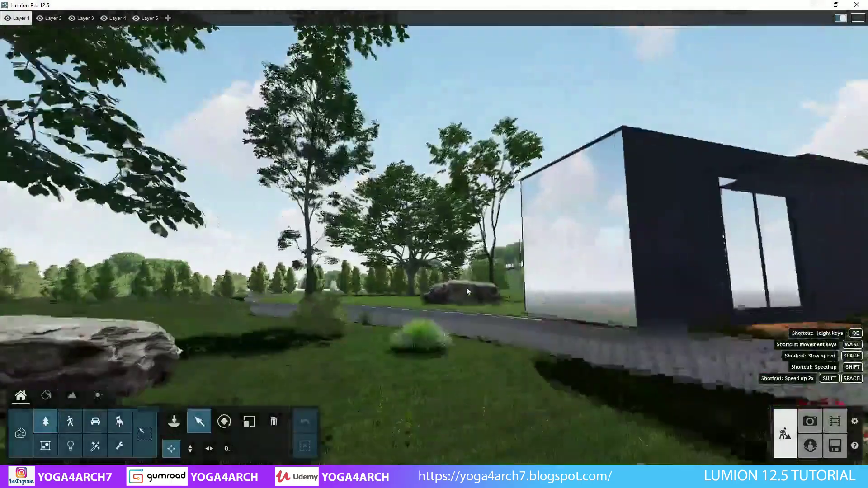
# - Place Stone Grey 003, 004 and 001 around the cabin, sinking one partly into the ground
pyautogui.hotkey('ctrl', '0')
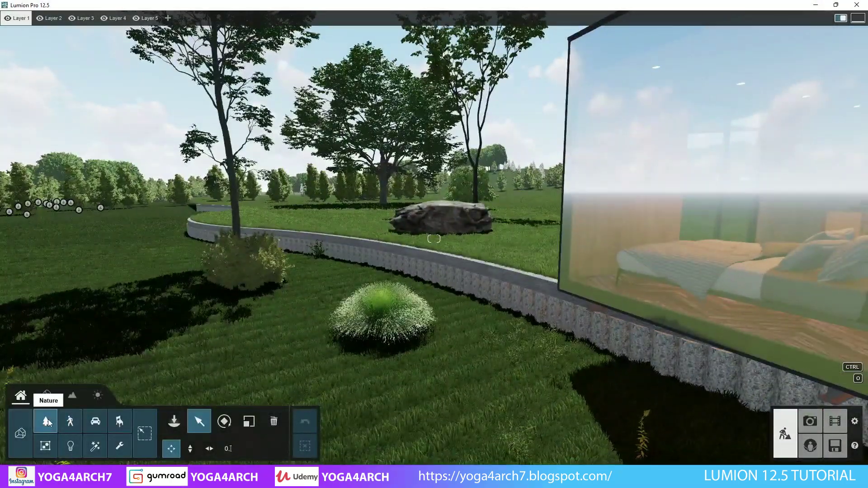
pyautogui.click(47, 418)
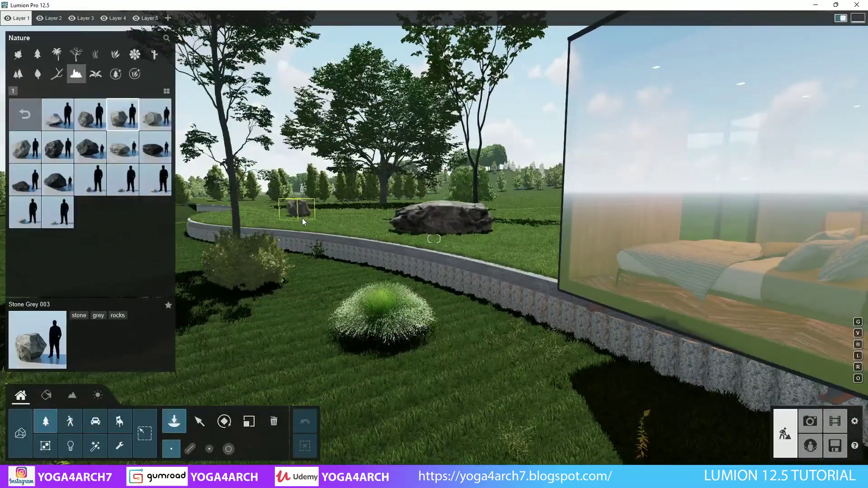
pyautogui.click(303, 222)
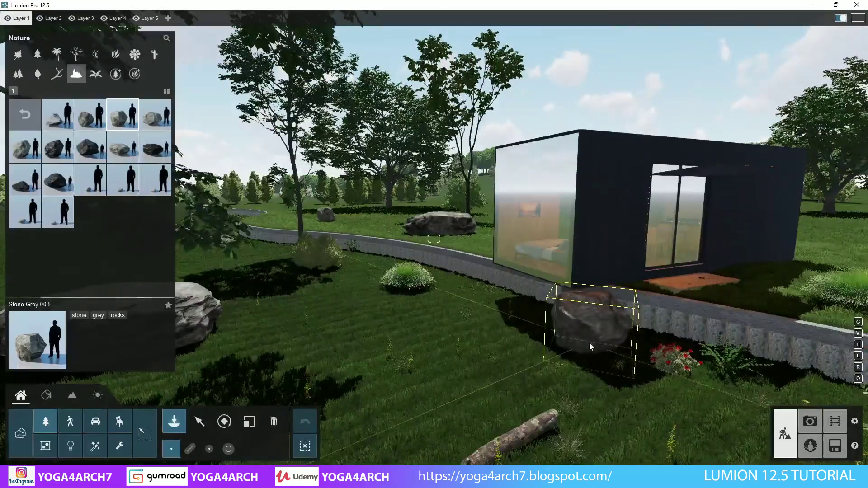
pyautogui.click(601, 341)
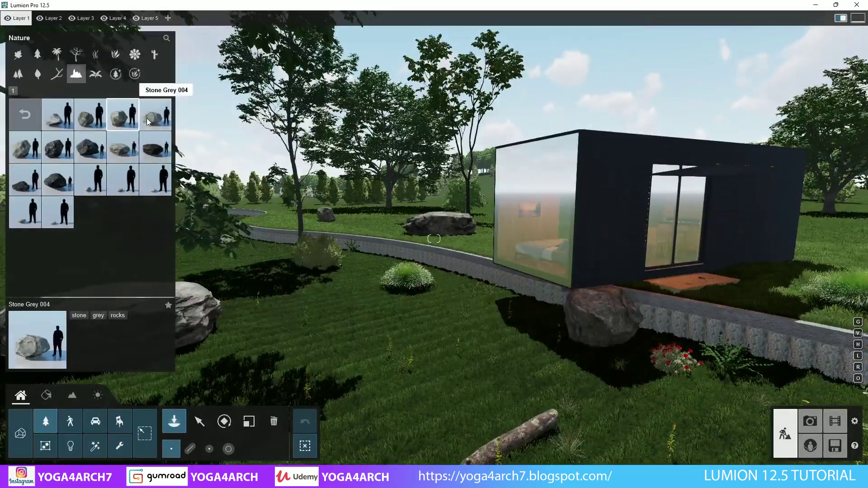
pyautogui.click(49, 115)
pyautogui.click(533, 309)
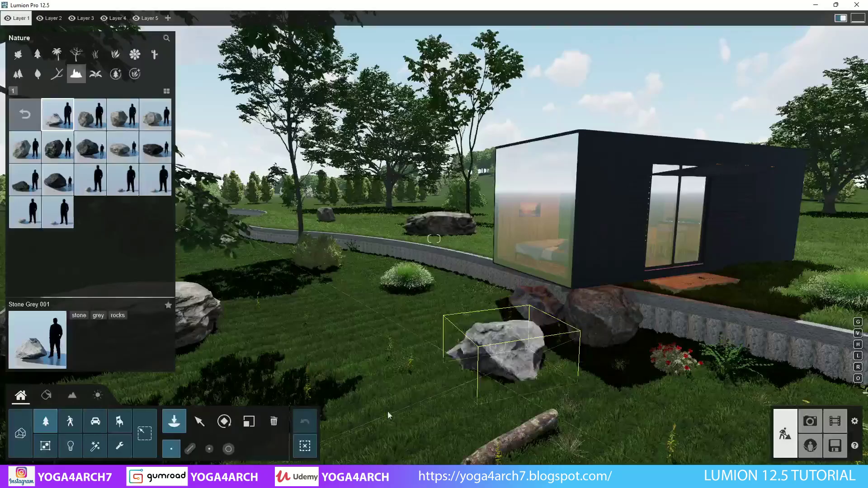
pyautogui.click(199, 421)
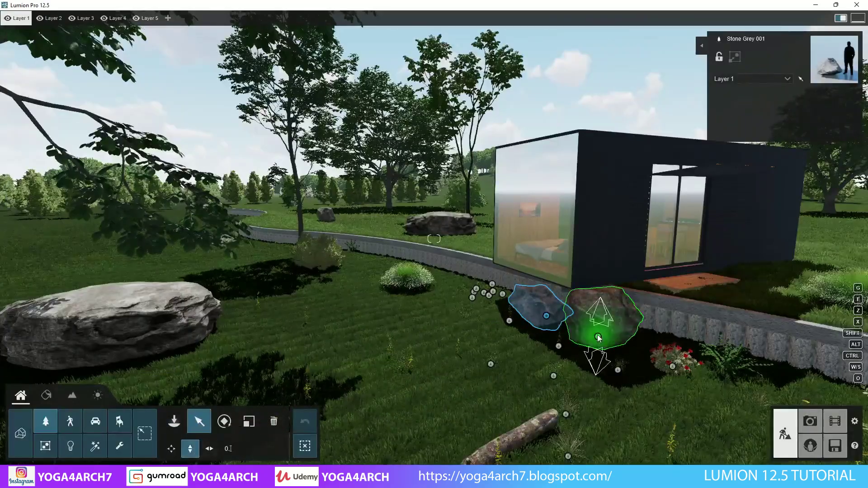
pyautogui.moveTo(597, 338); pyautogui.dragTo(599, 364)
pyautogui.moveTo(599, 364); pyautogui.dragTo(92, 417, button='right')
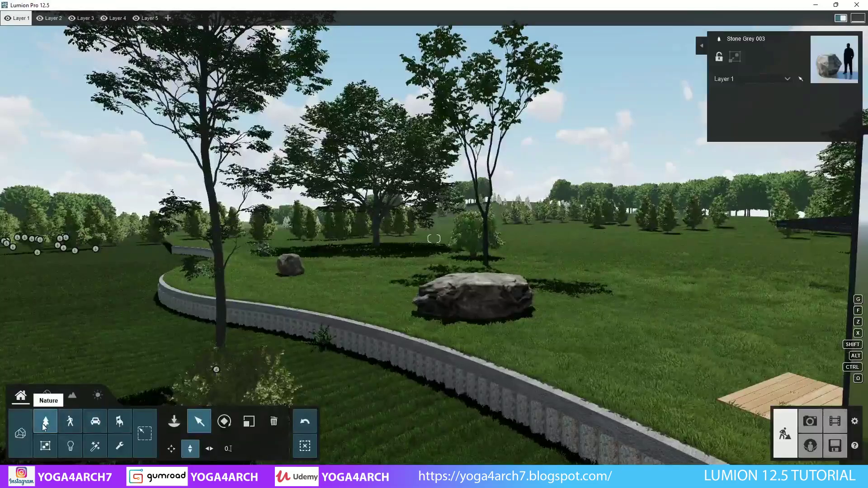
pyautogui.click(44, 425)
# - Paint Esparto grass clumps over the right meadow and the lawn by the background bushes
pyautogui.click(94, 57)
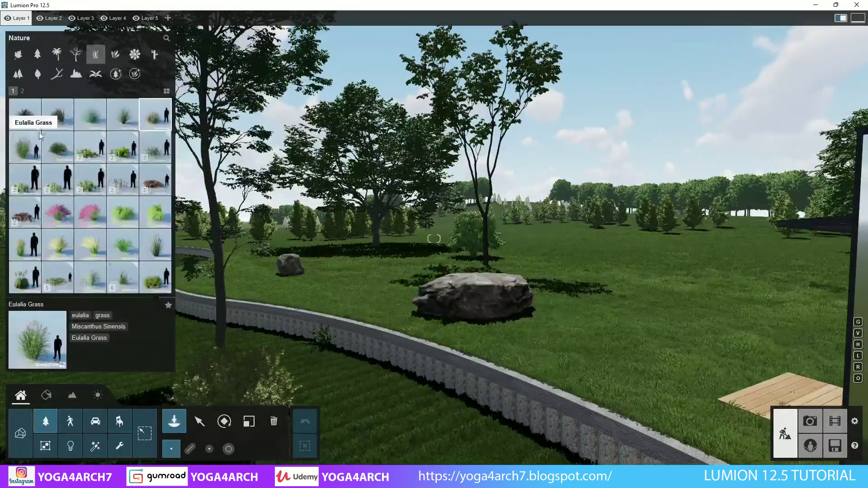
pyautogui.click(58, 114)
pyautogui.click(228, 449)
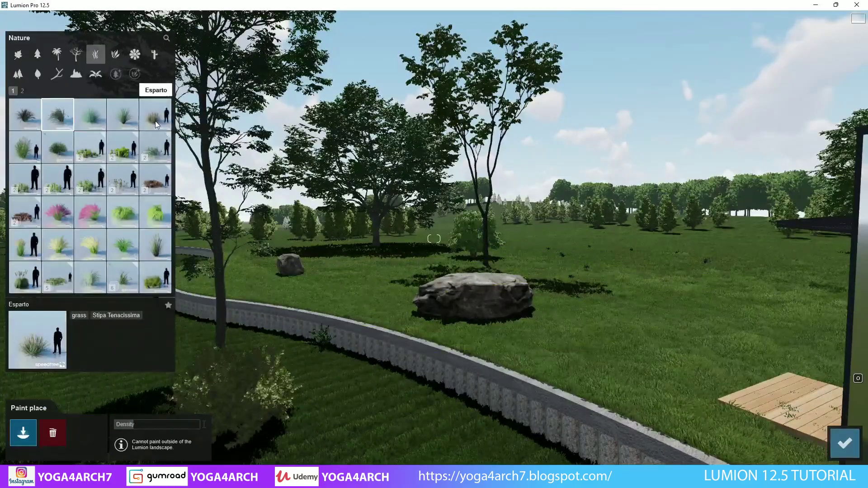
pyautogui.click(632, 253)
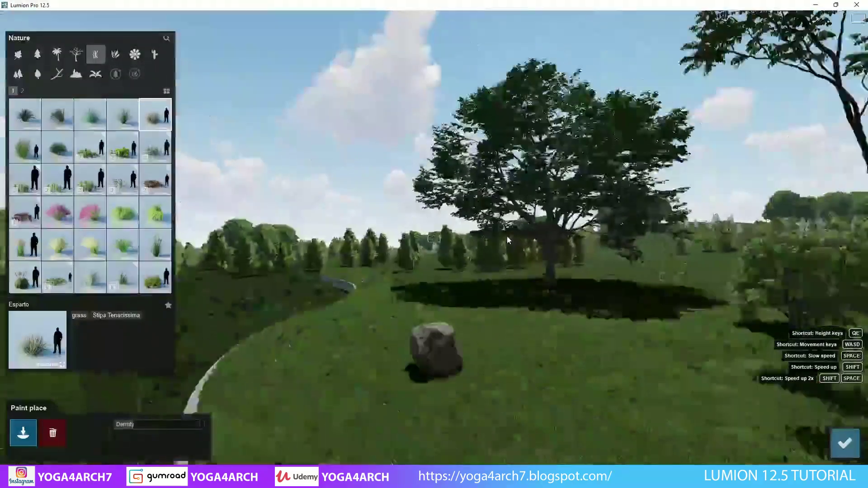
pyautogui.moveTo(551, 244); pyautogui.dragTo(559, 110, button='right')
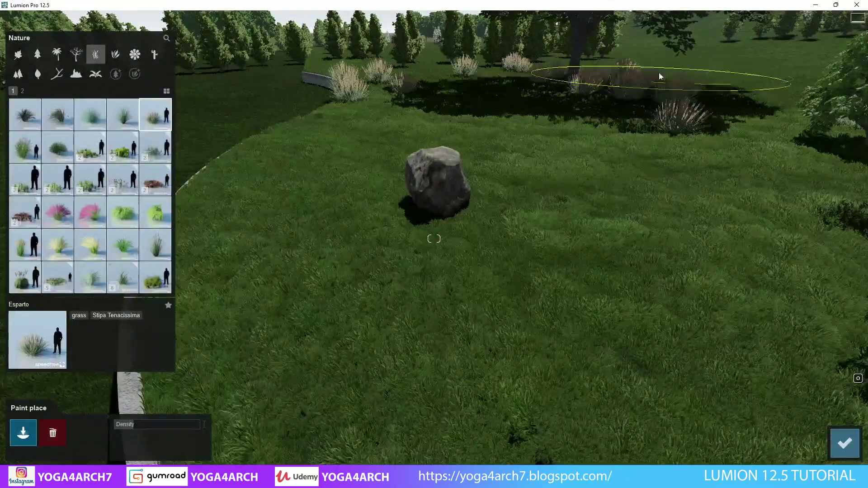
pyautogui.click(660, 77)
pyautogui.click(642, 96)
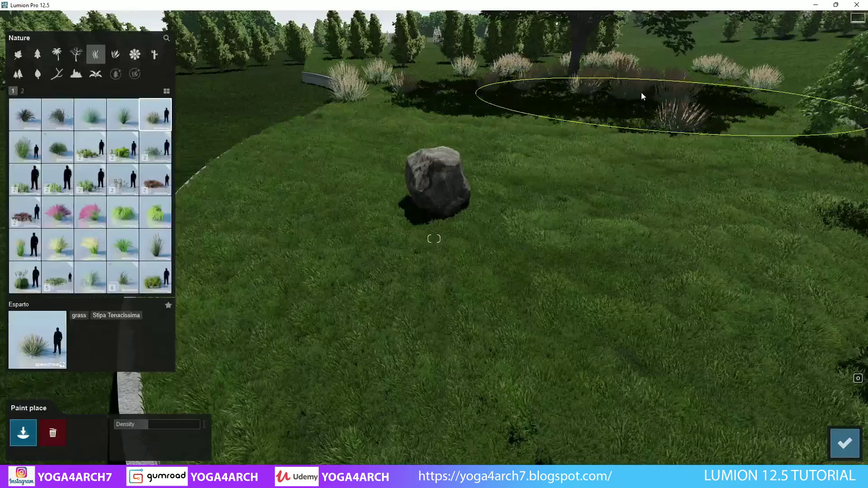
# - Paint simplegrass clumps across the lawn and right meadow
pyautogui.click(156, 277)
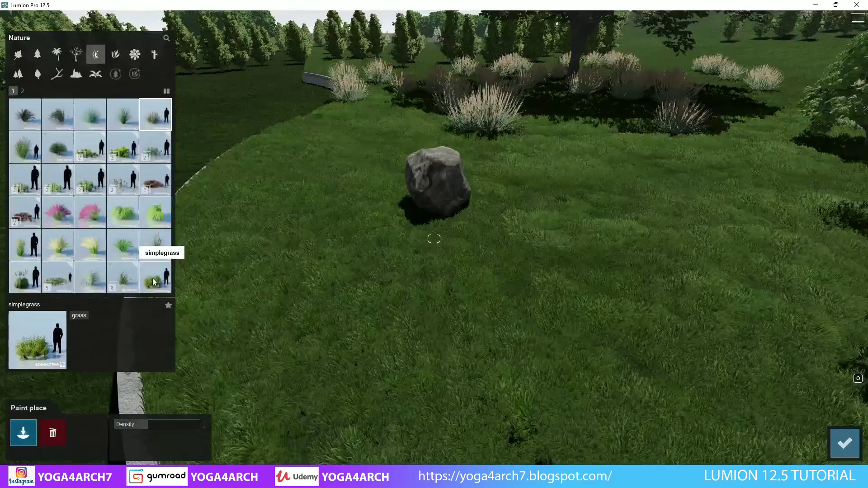
pyautogui.moveTo(484, 242); pyautogui.dragTo(290, 240, button='right')
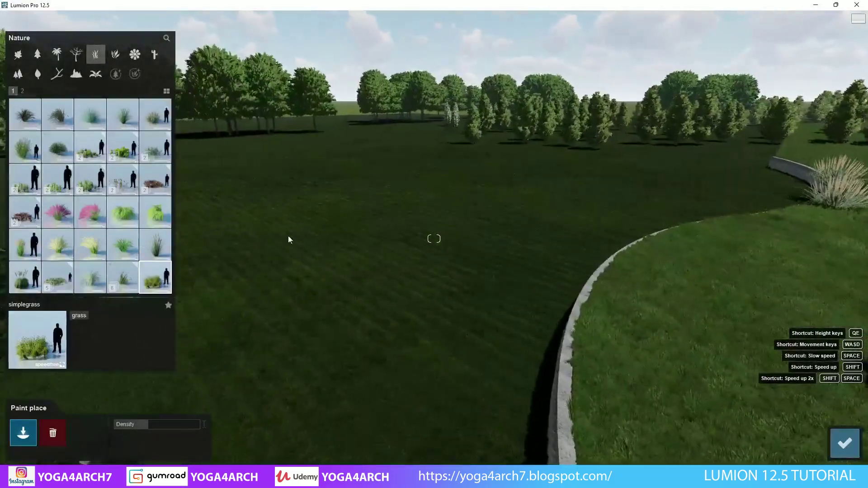
pyautogui.moveTo(289, 240); pyautogui.dragTo(544, 187)
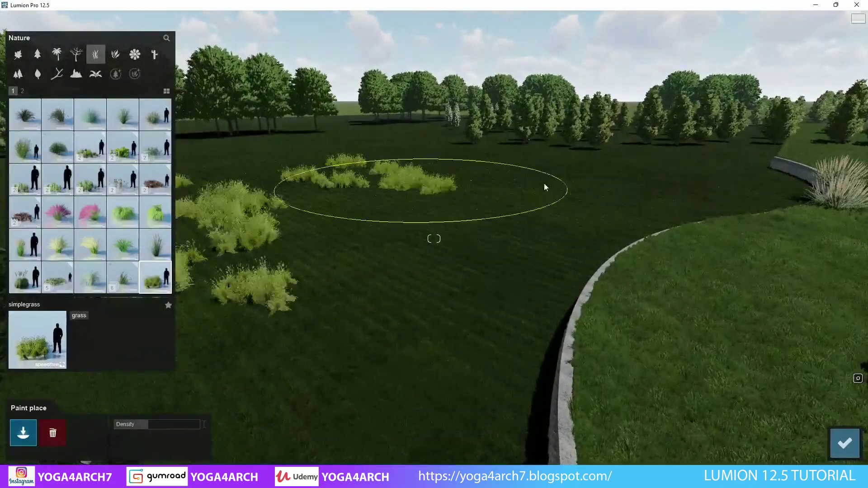
pyautogui.moveTo(441, 163); pyautogui.dragTo(675, 199, button='right')
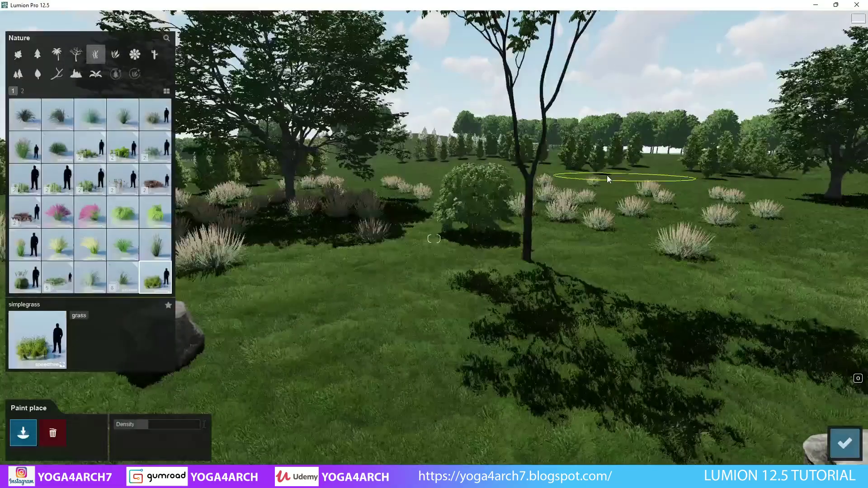
pyautogui.click(675, 199)
pyautogui.moveTo(737, 209); pyautogui.dragTo(678, 212, button='right')
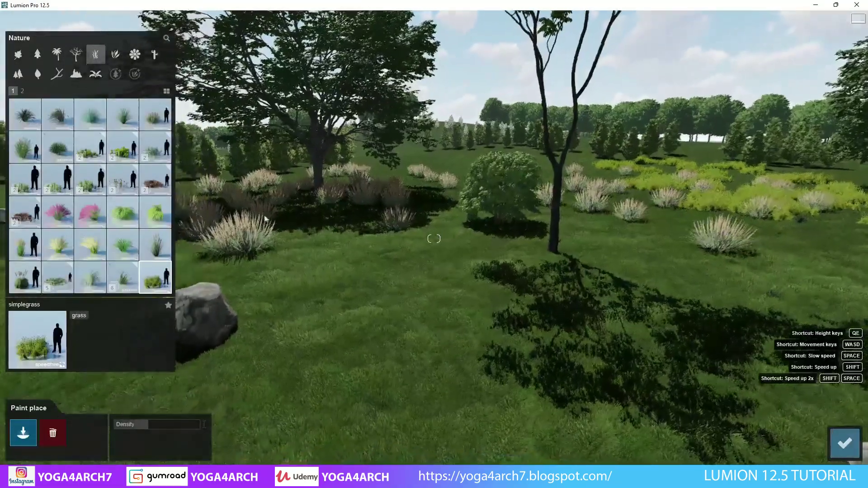
pyautogui.click(639, 223)
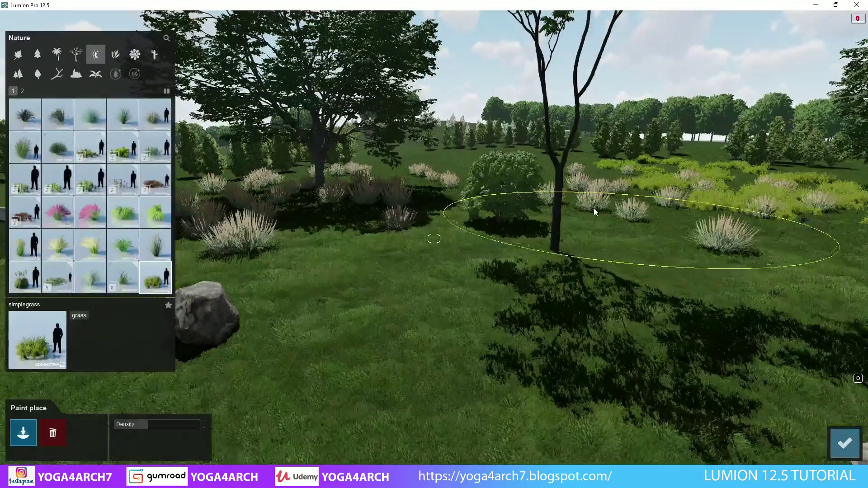
# - Paint tall Eulalia Grass across the meadow and confirm the painting
pyautogui.click(43, 156)
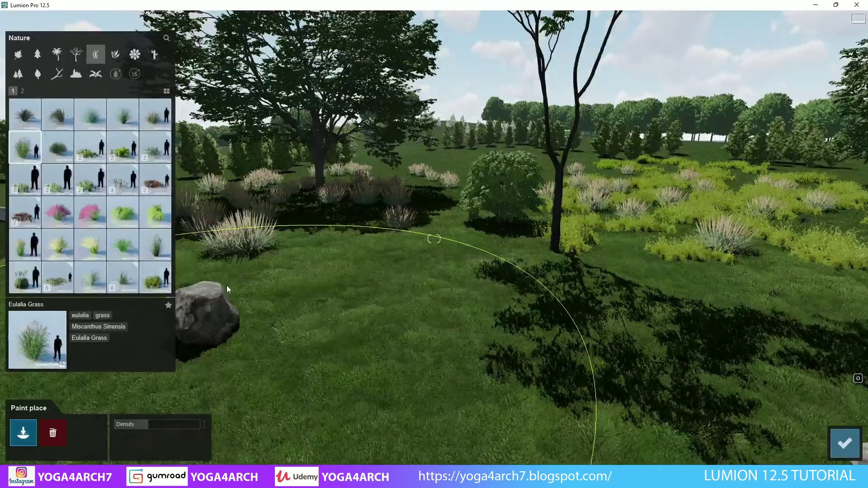
pyautogui.moveTo(420, 233); pyautogui.dragTo(647, 222)
pyautogui.moveTo(647, 222); pyautogui.dragTo(484, 185, button='right')
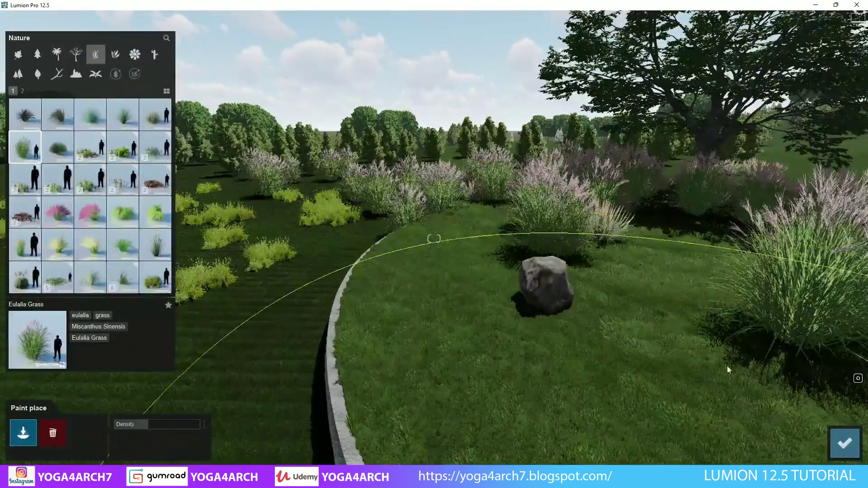
pyautogui.click(844, 443)
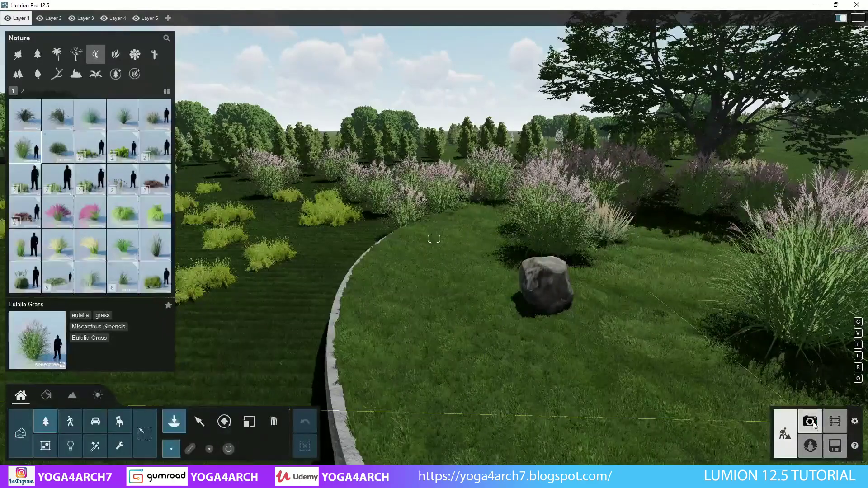
# - Return from the Photo 1 preview to Build mode with the Nature library showing
pyautogui.click(815, 427)
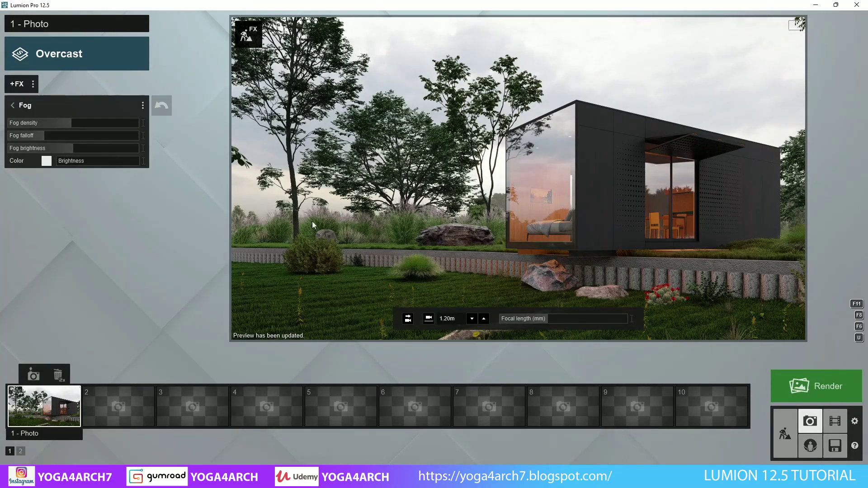
pyautogui.click(780, 427)
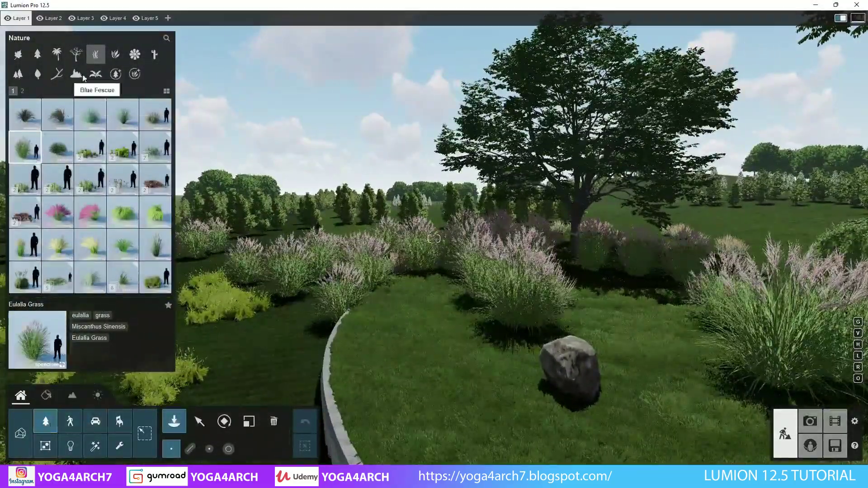
# - Plant an Austrian Pine from the conifers library in the garden
pyautogui.click(37, 54)
pyautogui.click(60, 128)
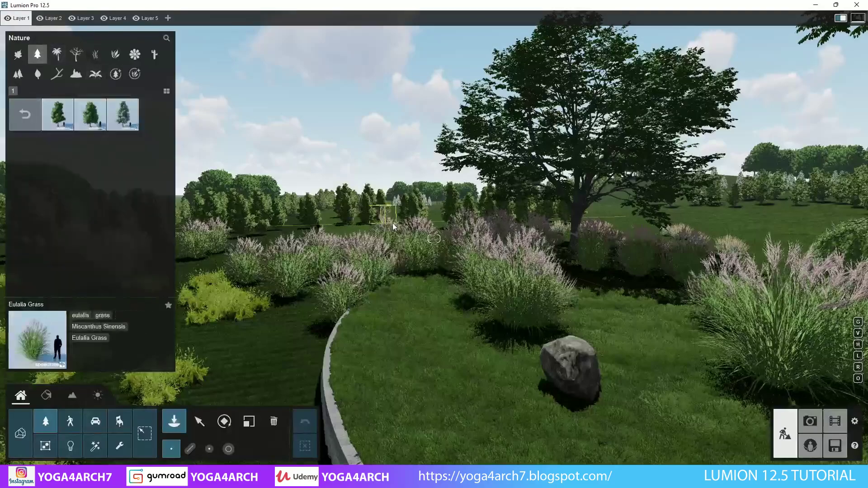
pyautogui.click(63, 115)
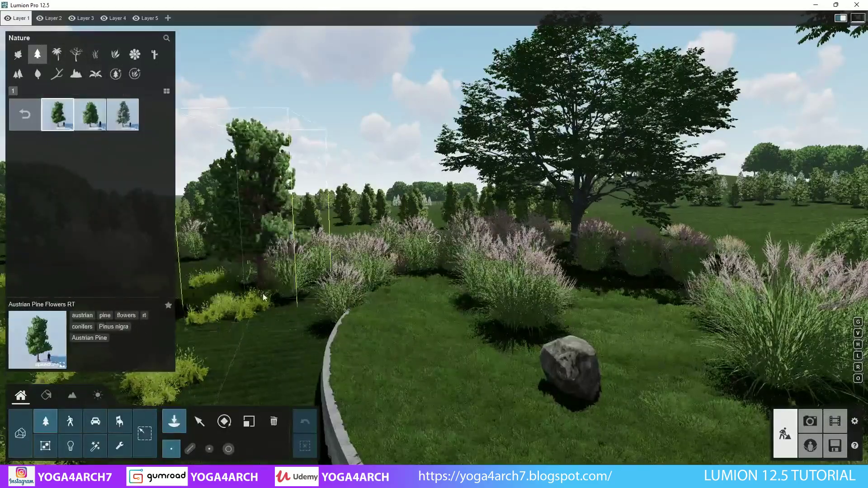
pyautogui.click(452, 302)
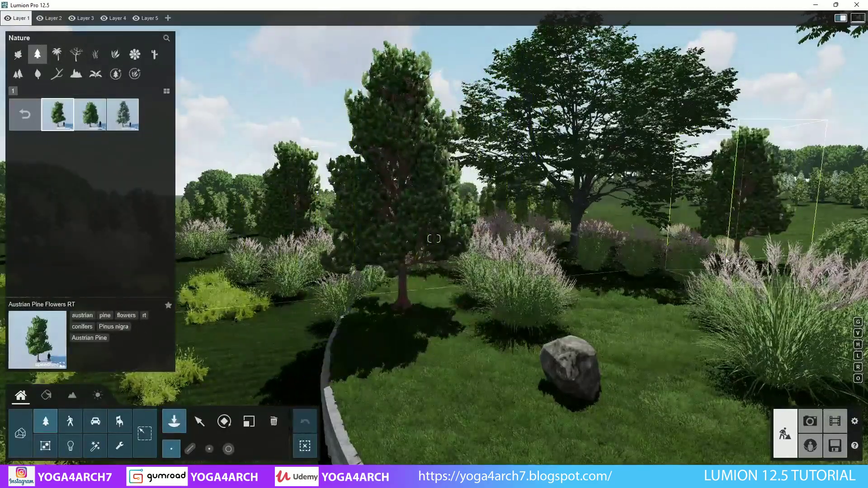
# - Delete the central Eulalia Grass clump and check the scene in the photo preview
pyautogui.moveTo(741, 226); pyautogui.dragTo(731, 267, button='right')
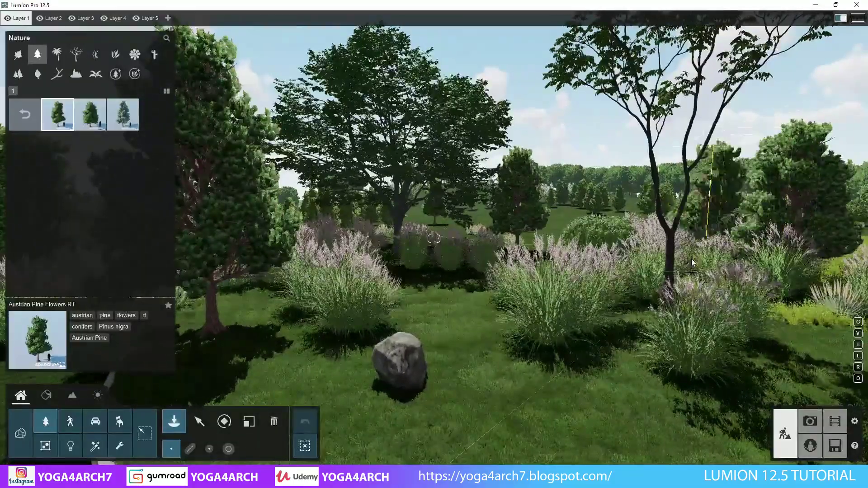
pyautogui.click(199, 421)
pyautogui.click(542, 289)
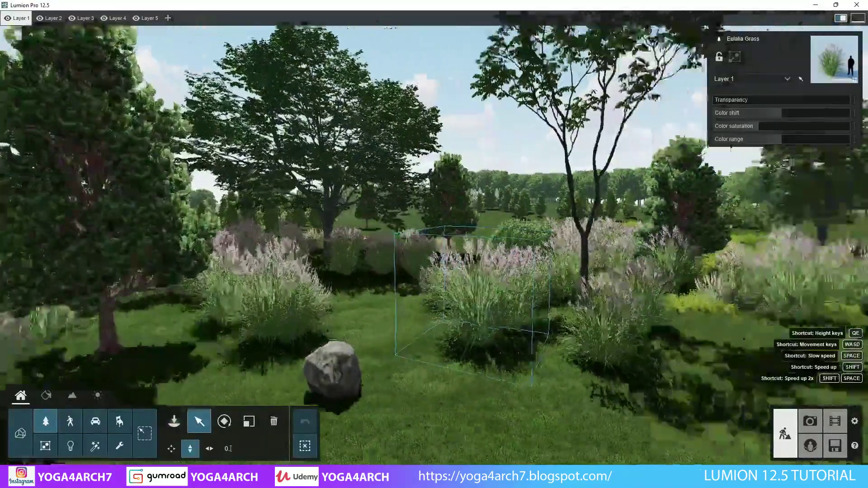
pyautogui.moveTo(542, 289); pyautogui.dragTo(487, 313, button='right')
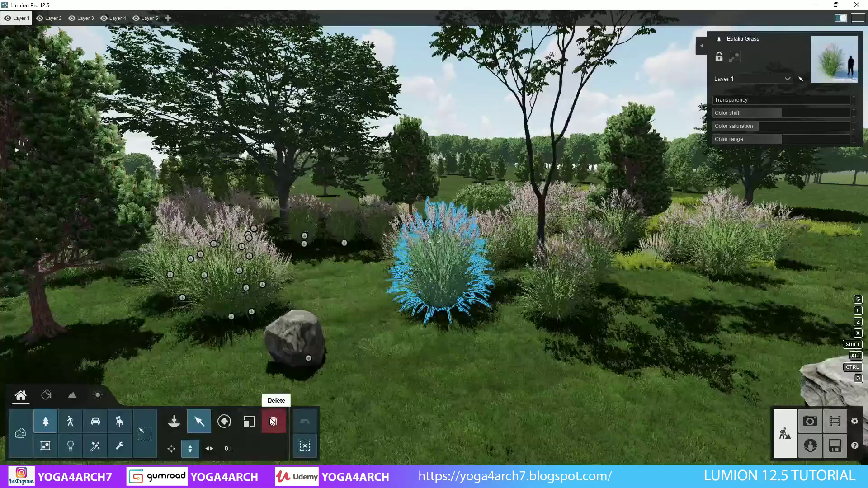
pyautogui.click(274, 421)
pyautogui.click(441, 310)
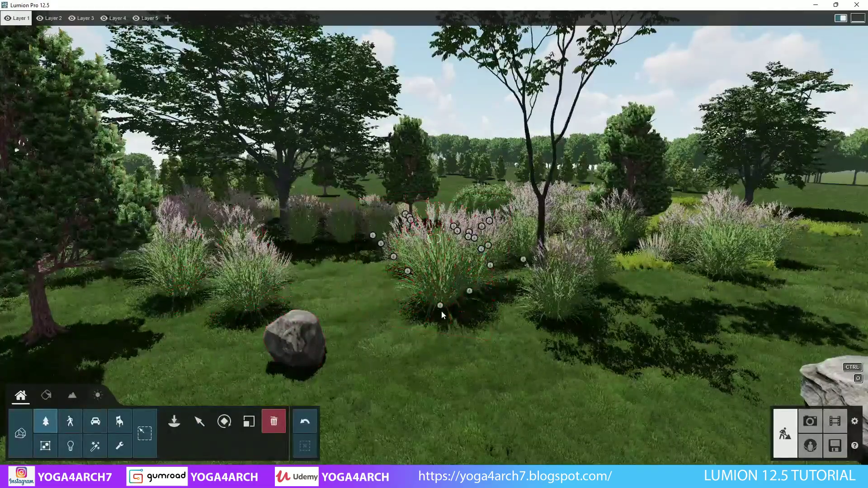
pyautogui.click(809, 422)
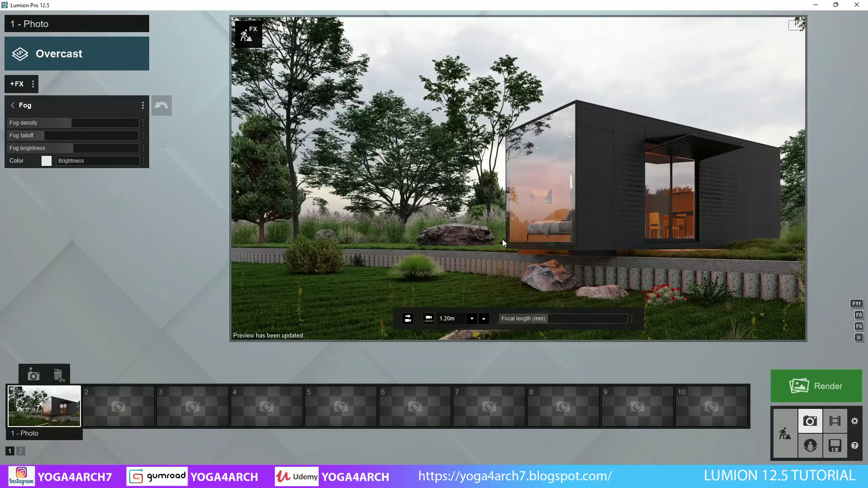
# - Delete the tree and the small plant at the left edge of the shot
pyautogui.click(247, 34)
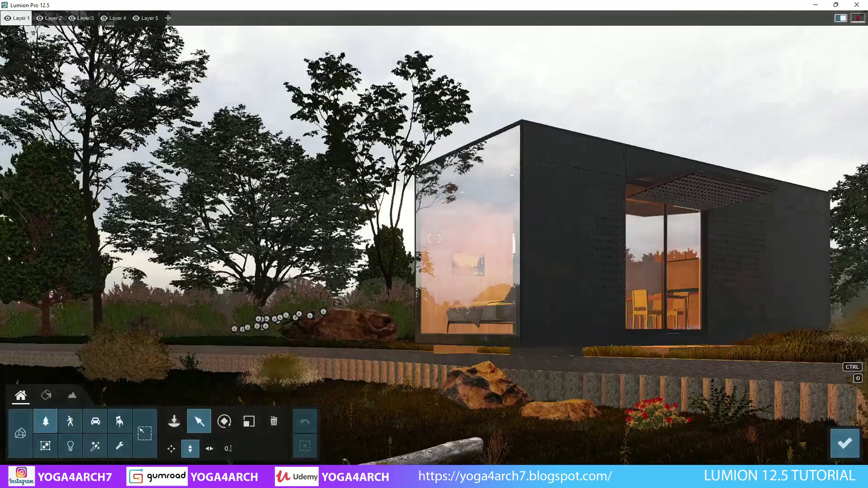
pyautogui.click(144, 432)
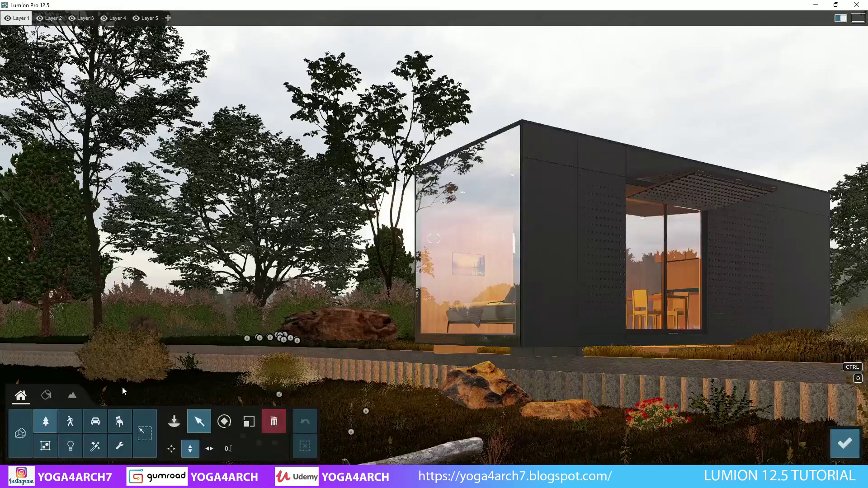
pyautogui.click(40, 338)
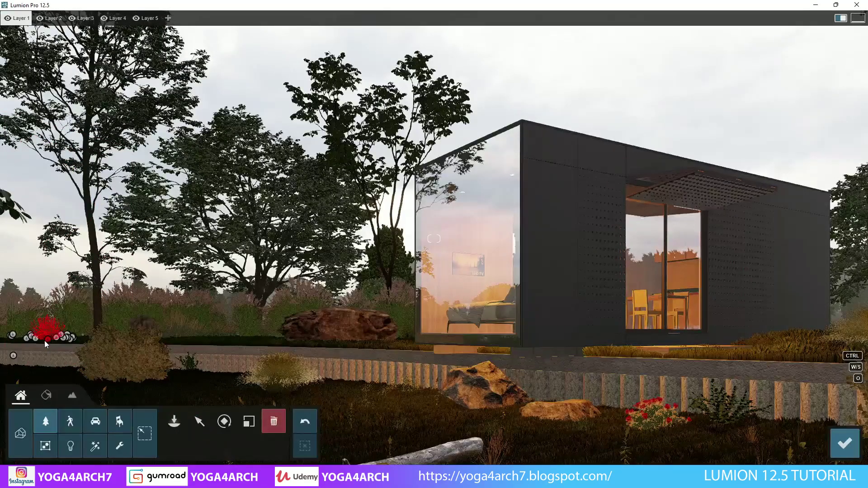
pyautogui.click(44, 340)
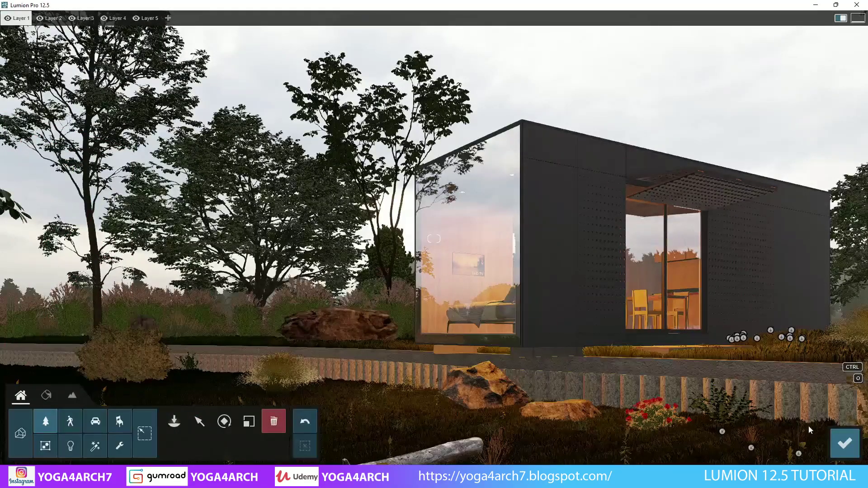
# - Review the photo preview, then select the cabin's dark wood material for editing
pyautogui.click(836, 431)
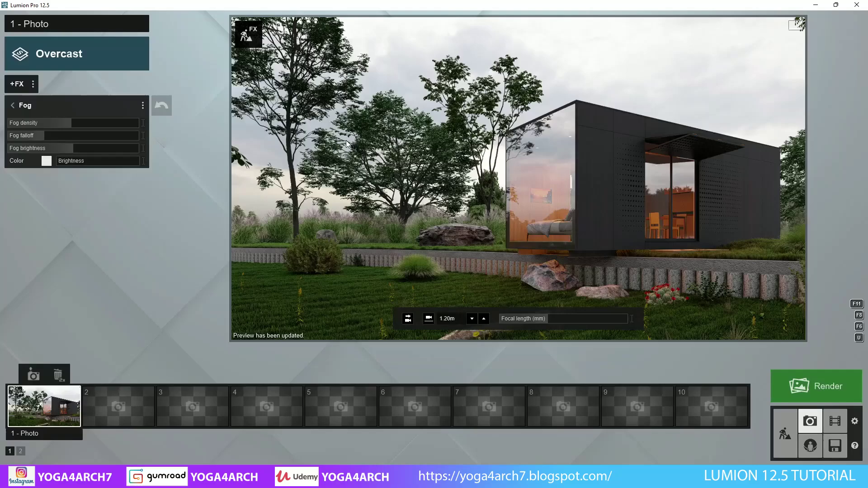
pyautogui.click(784, 434)
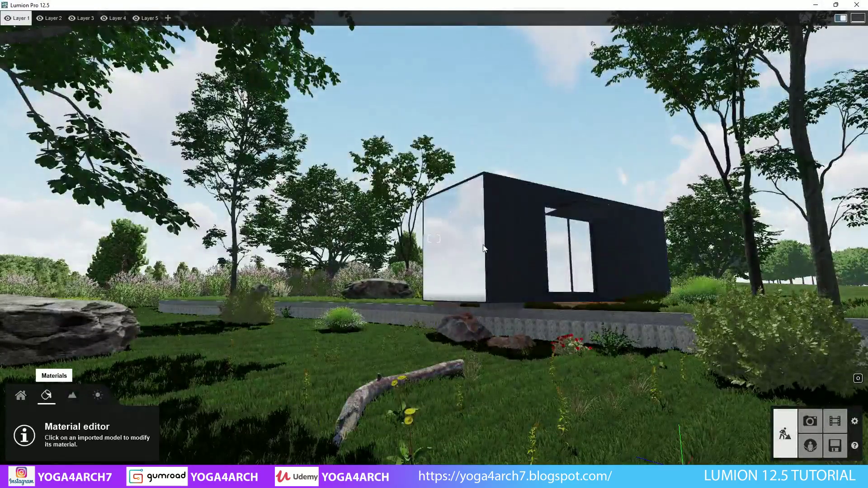
pyautogui.click(491, 237)
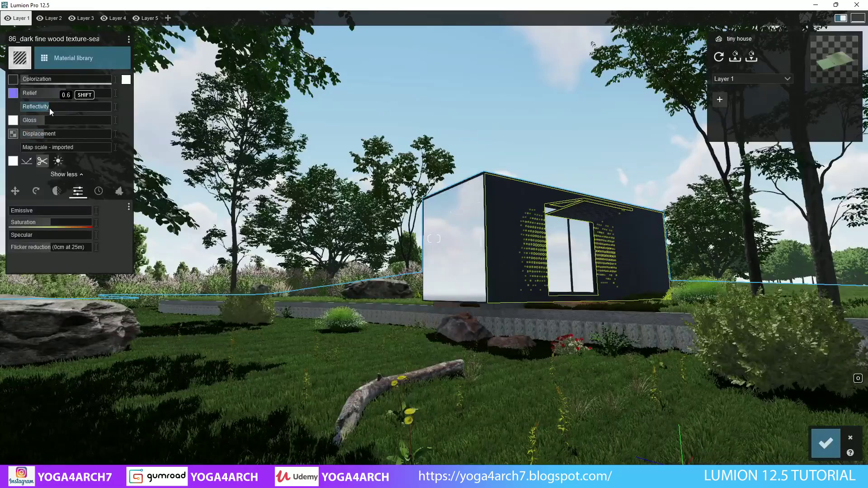
# - Set the dark wood's reflectivity to 0.8 and Vegetation Blur 01 colorization to 0.4, then apply
pyautogui.moveTo(50, 107); pyautogui.dragTo(58, 110)
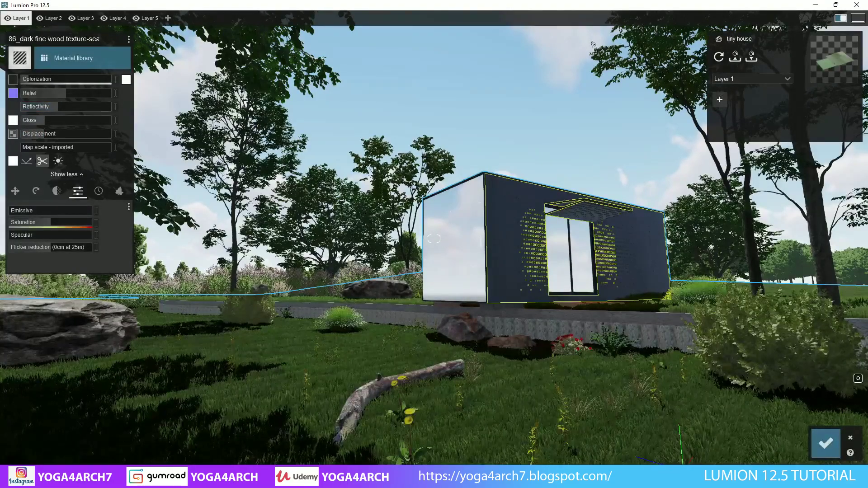
pyautogui.click(161, 405)
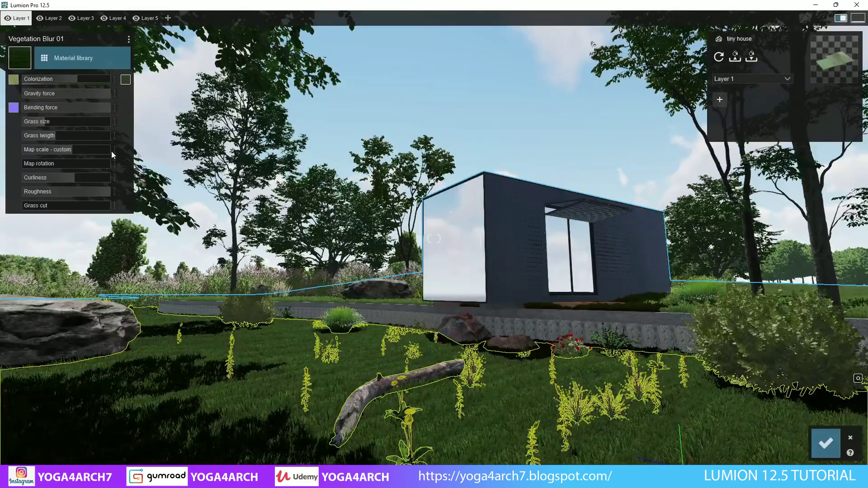
pyautogui.moveTo(78, 84); pyautogui.dragTo(62, 79)
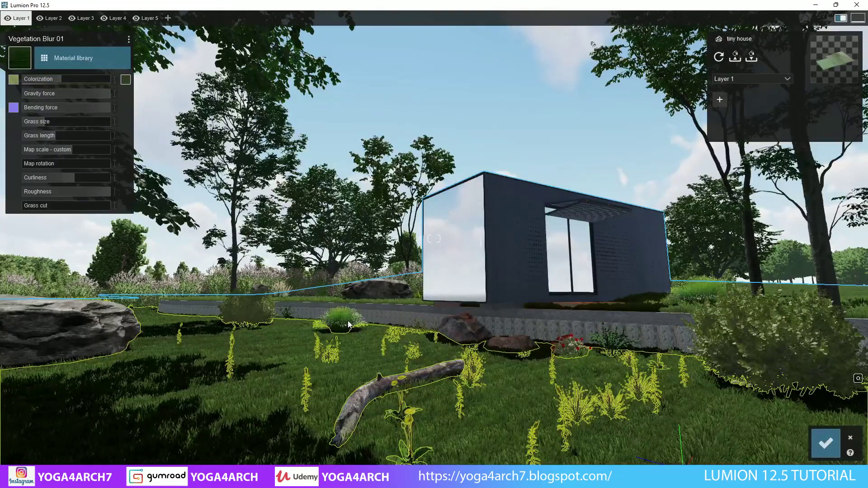
pyautogui.scroll(5, 348, 321)
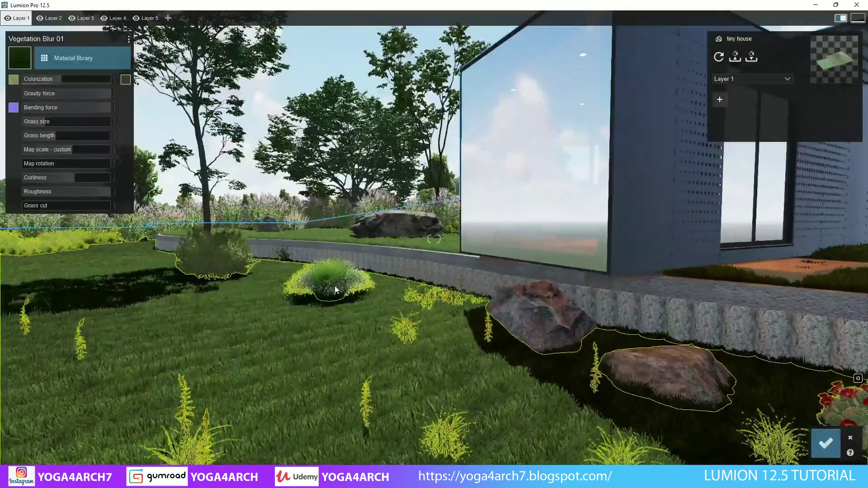
pyautogui.click(825, 443)
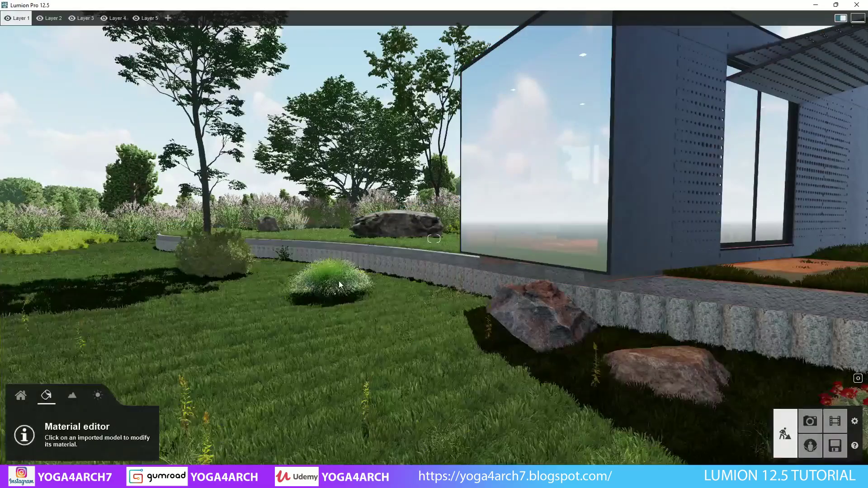
# - Scale the Deergrass 001 bush on the lawn up much larger and review it in Photo 1
pyautogui.click(25, 400)
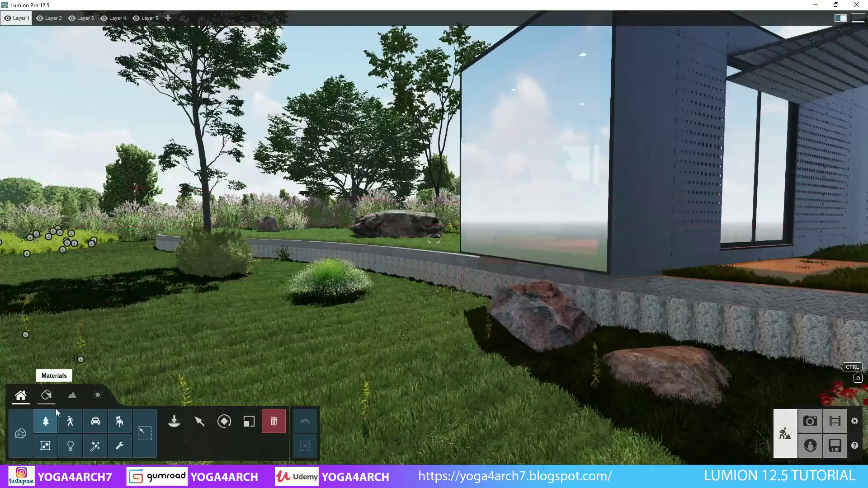
pyautogui.click(200, 421)
pyautogui.click(329, 278)
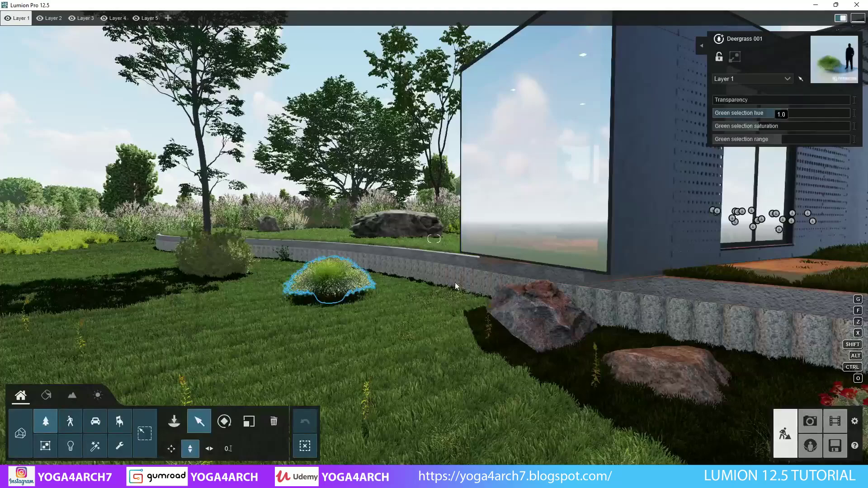
pyautogui.click(249, 422)
pyautogui.moveTo(329, 294); pyautogui.dragTo(356, 278)
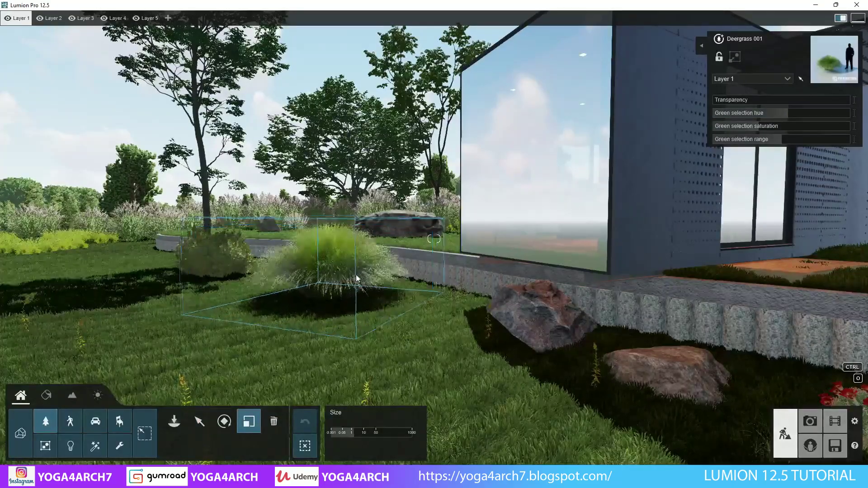
pyautogui.press('s')
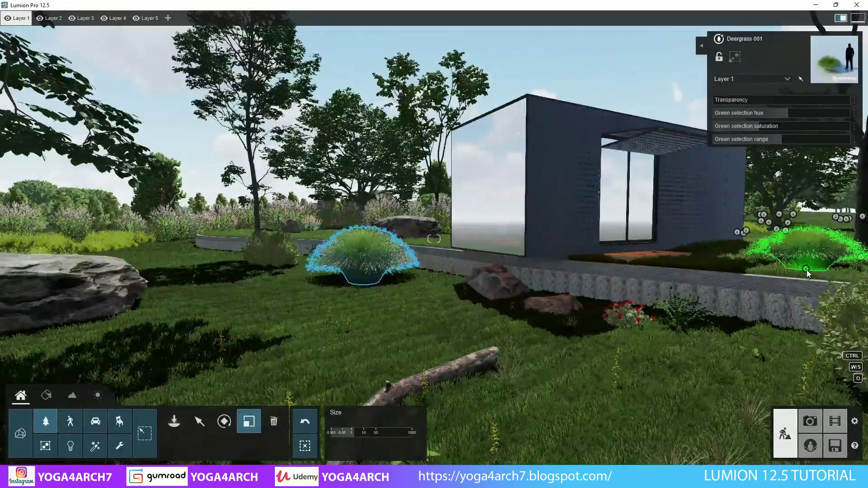
pyautogui.click(806, 270)
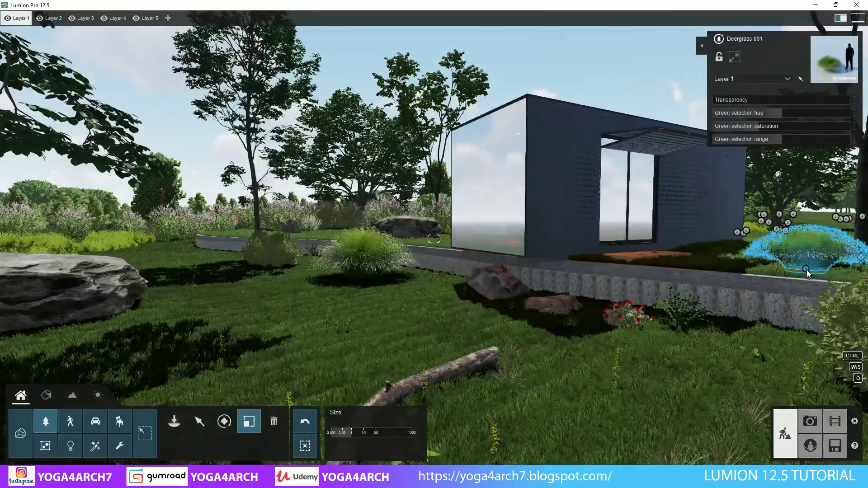
pyautogui.click(809, 420)
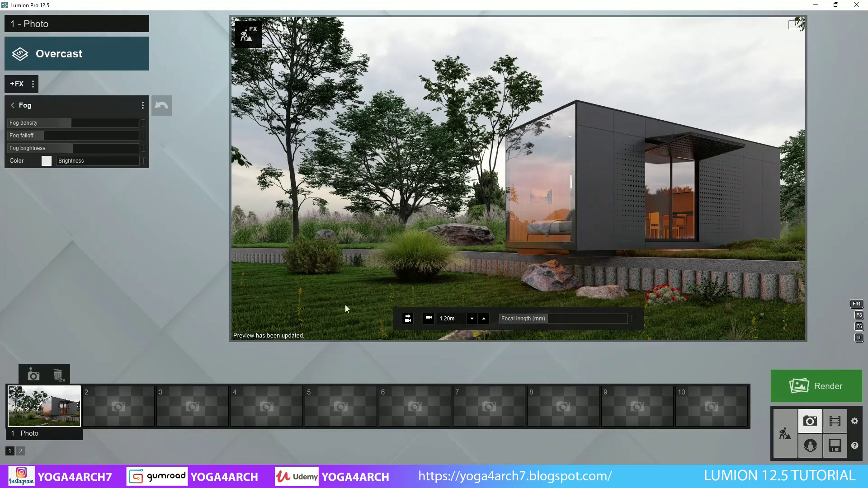
# - Place a Jamila Sophie 001 adult-and-child figure pair on the lawn
pyautogui.click(786, 435)
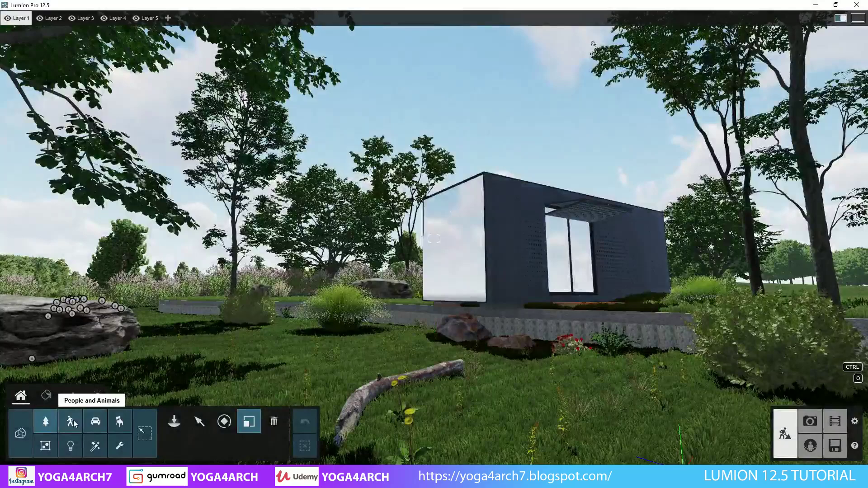
pyautogui.click(71, 420)
pyautogui.click(102, 58)
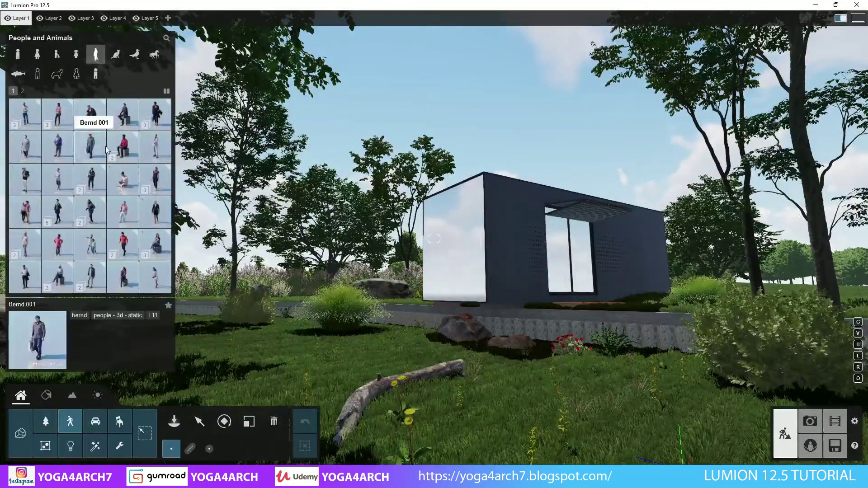
pyautogui.click(96, 243)
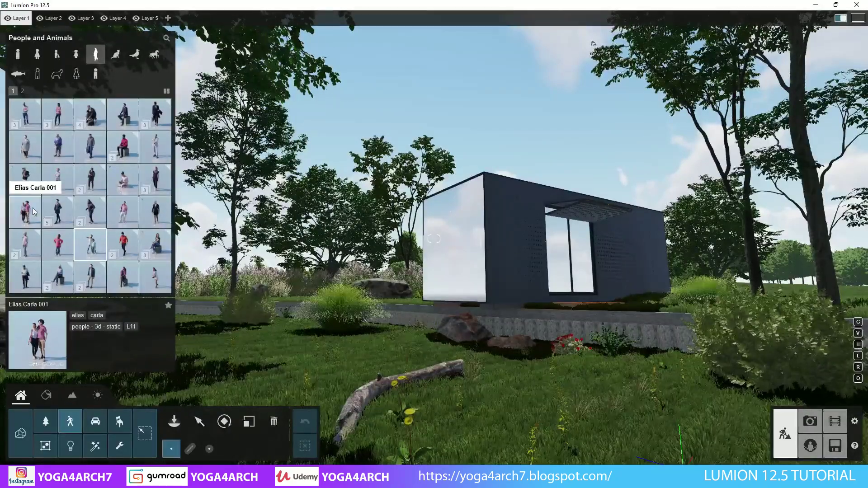
pyautogui.click(155, 244)
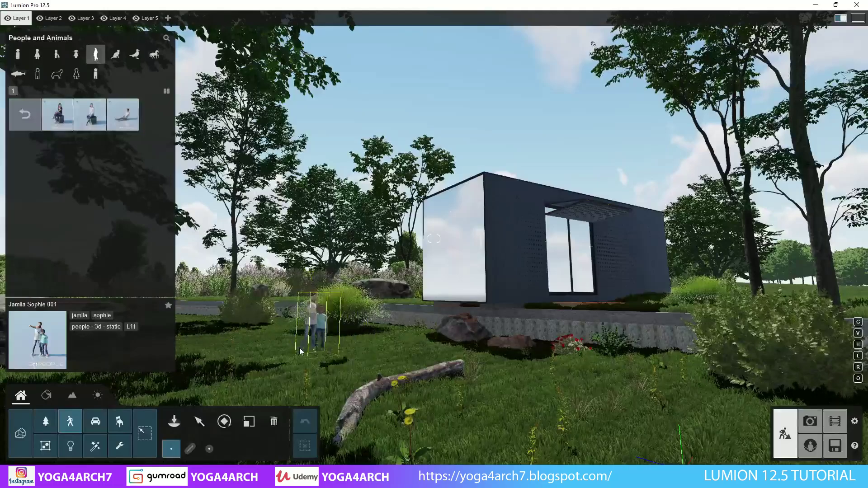
pyautogui.click(283, 346)
pyautogui.click(30, 115)
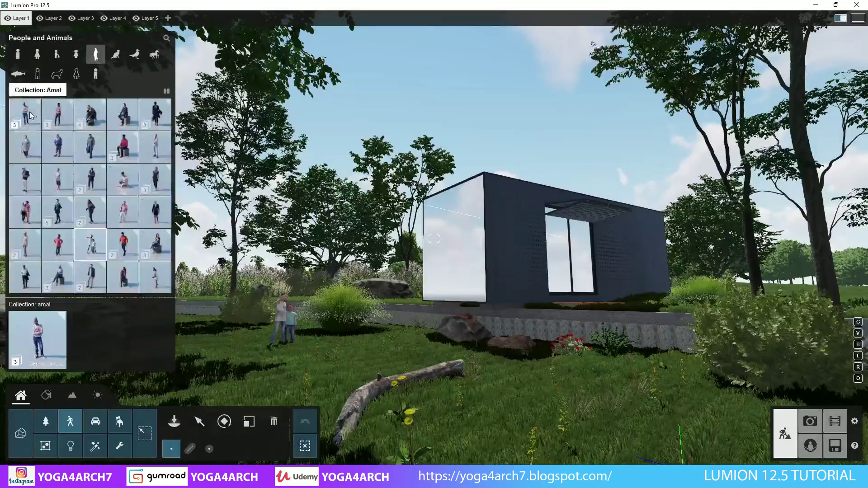
# - Browse the Sahir collection on page 2, then choose the Ramona 001 figure
pyautogui.click(23, 92)
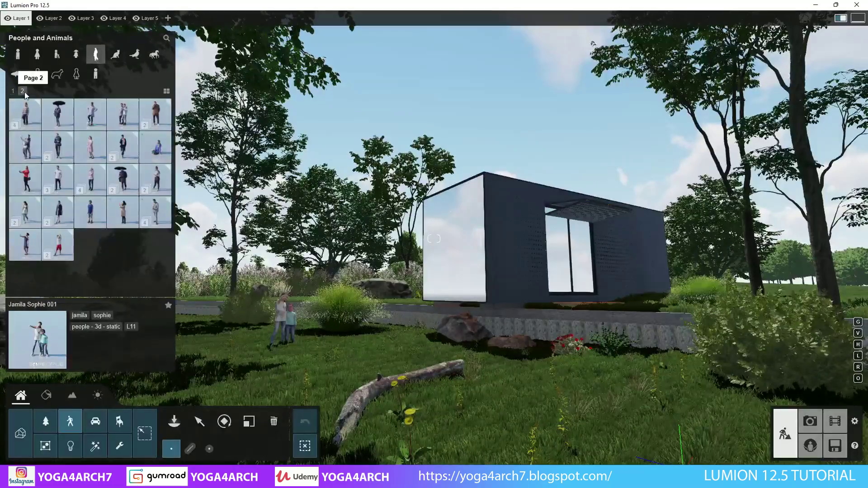
pyautogui.click(121, 183)
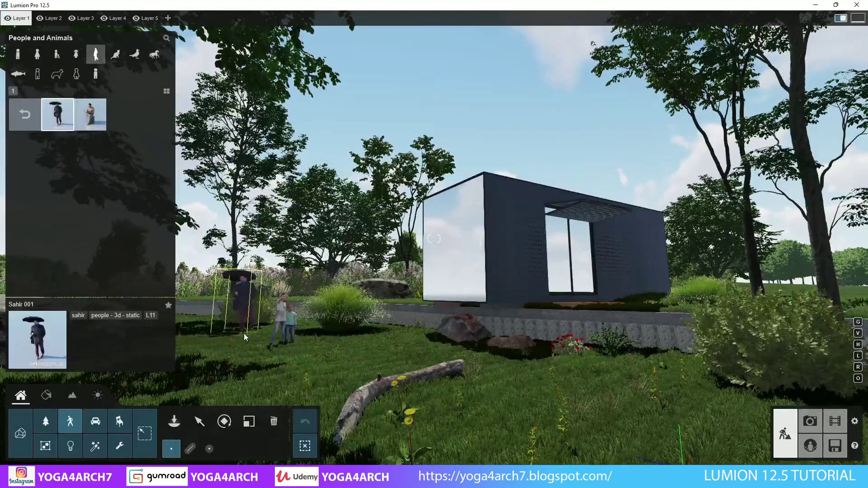
pyautogui.click(25, 115)
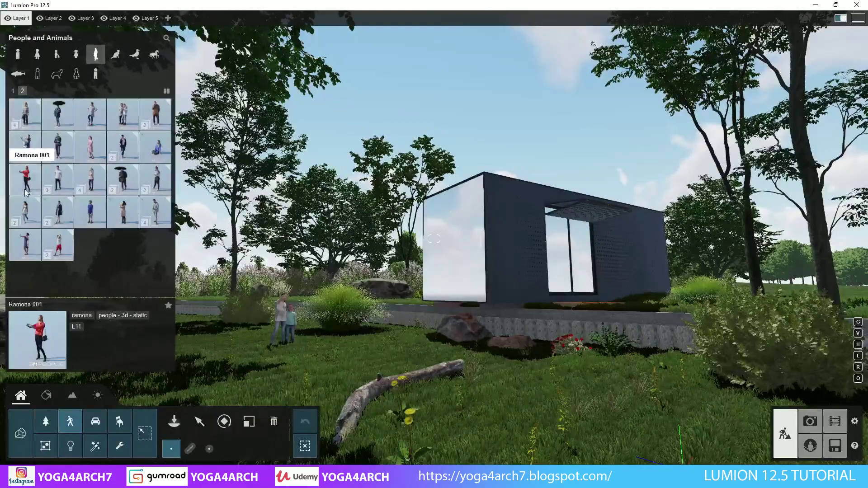
pyautogui.click(164, 118)
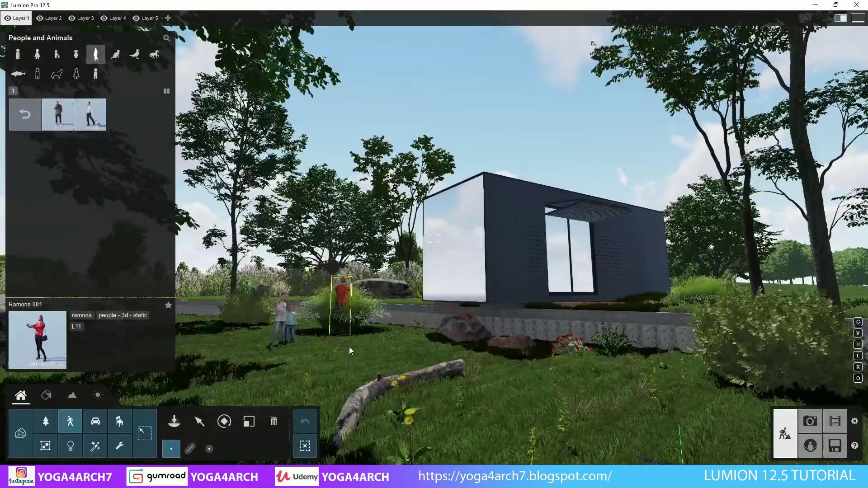
# - Place Ramona 001 on the cabin's wooden deck, rotated to face the camera, and preview
pyautogui.press('w')
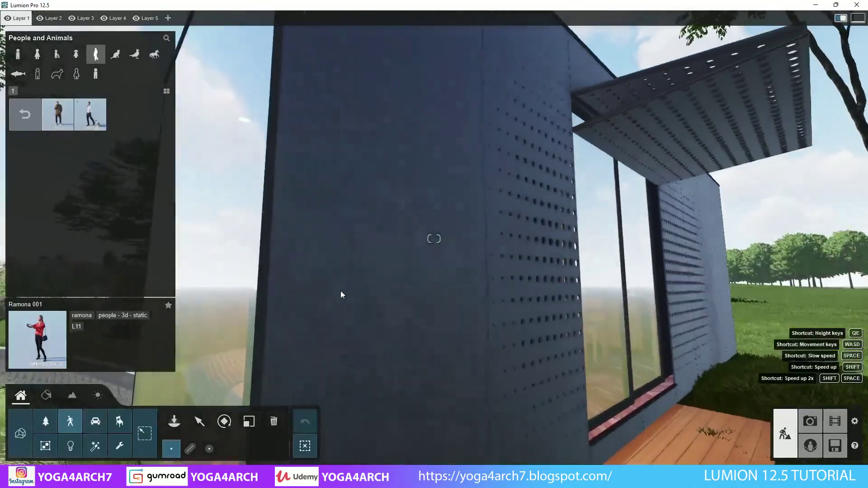
pyautogui.moveTo(341, 294); pyautogui.dragTo(459, 375, button='right')
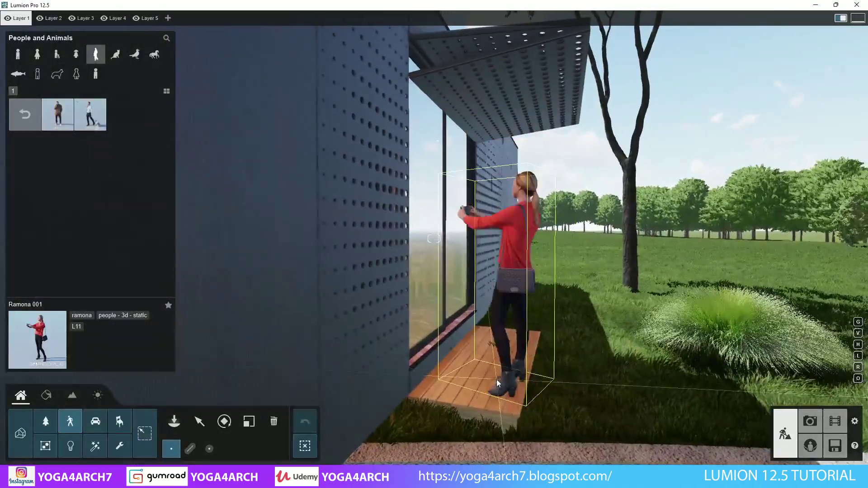
pyautogui.click(474, 346)
pyautogui.click(224, 421)
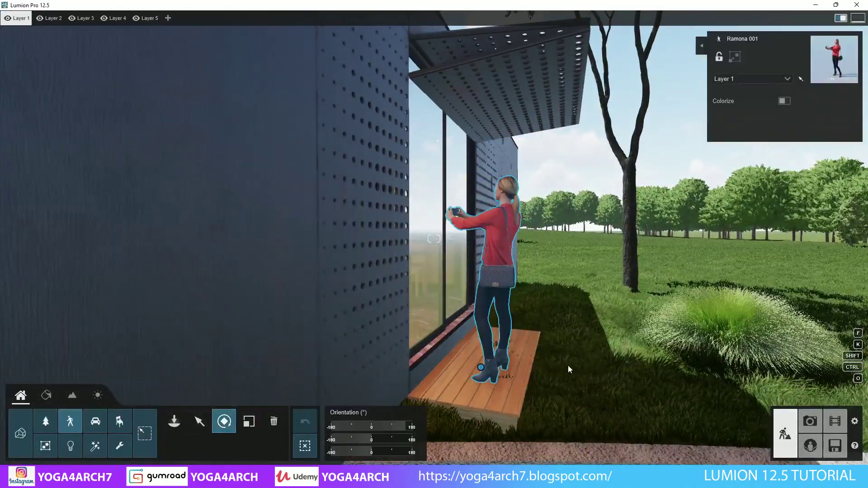
pyautogui.moveTo(481, 367); pyautogui.dragTo(229, 354)
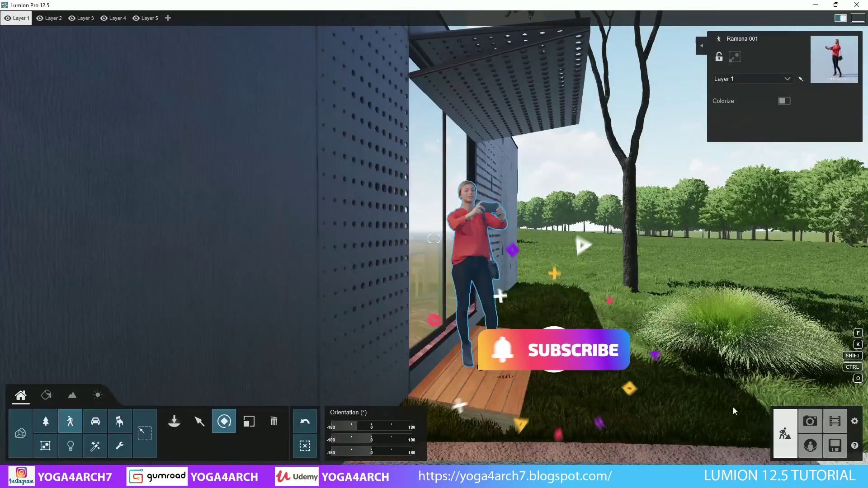
pyautogui.click(810, 422)
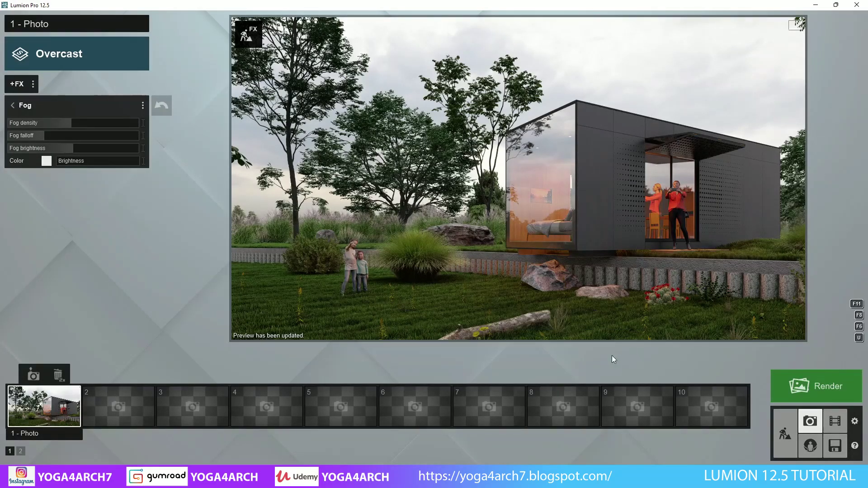
# - Delete the woman on the deck and the mother-and-child figure
pyautogui.click(783, 435)
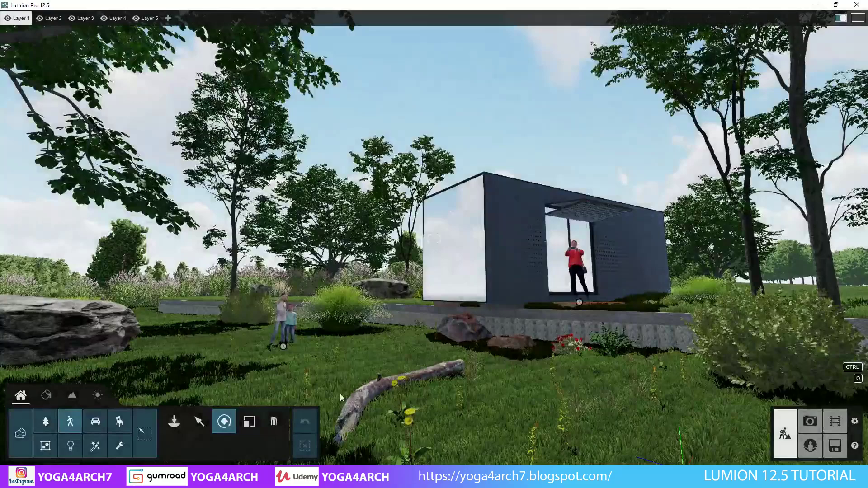
pyautogui.click(273, 421)
pyautogui.click(579, 302)
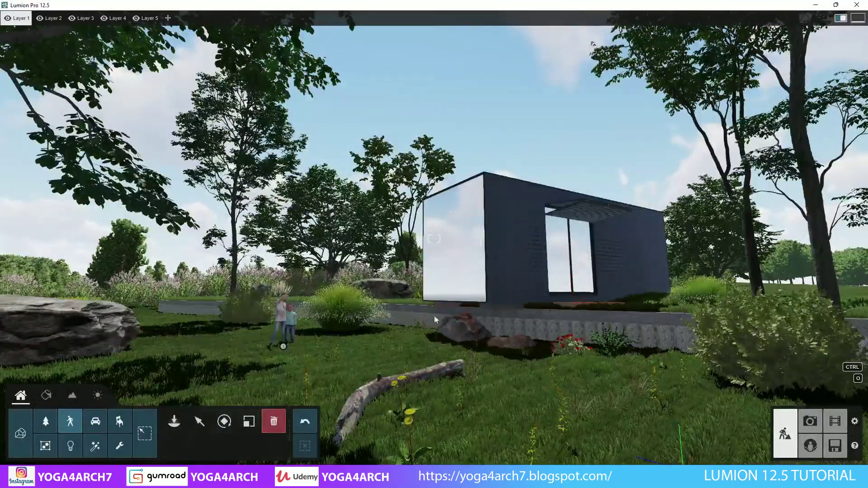
pyautogui.click(283, 346)
# - Place a Marcel 001 man beside the bushes and check Photo 1's saved view
pyautogui.click(174, 421)
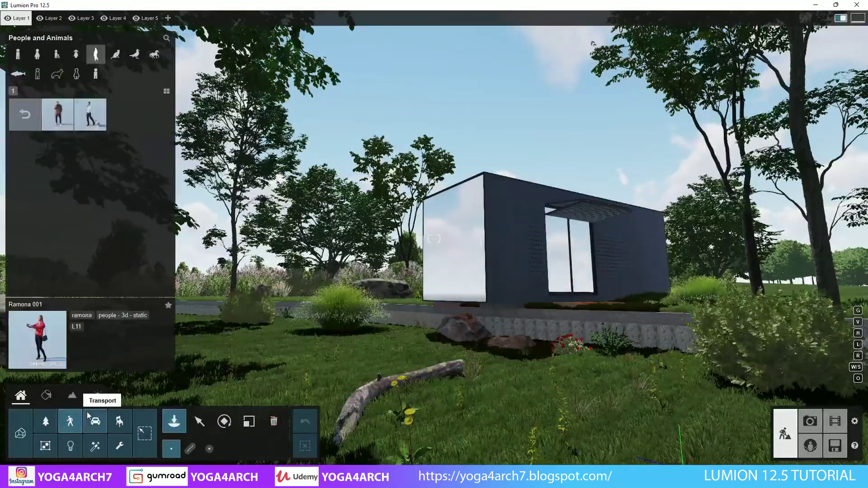
pyautogui.click(59, 122)
pyautogui.click(276, 343)
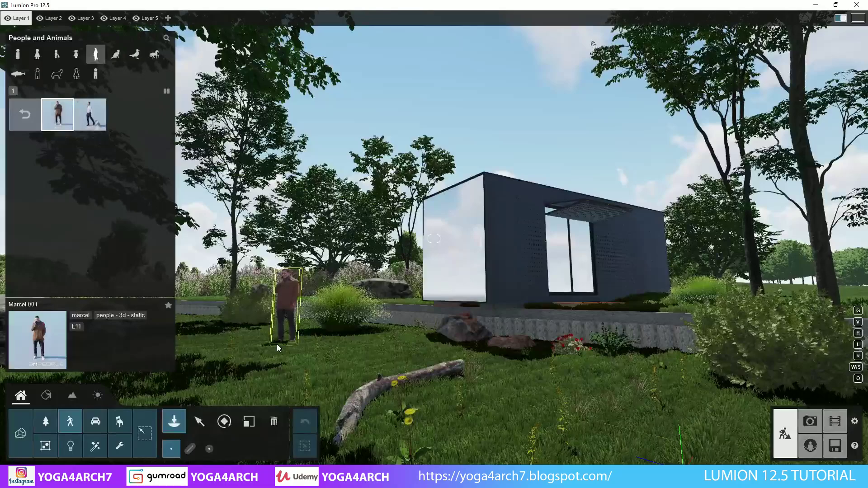
pyautogui.press('e')
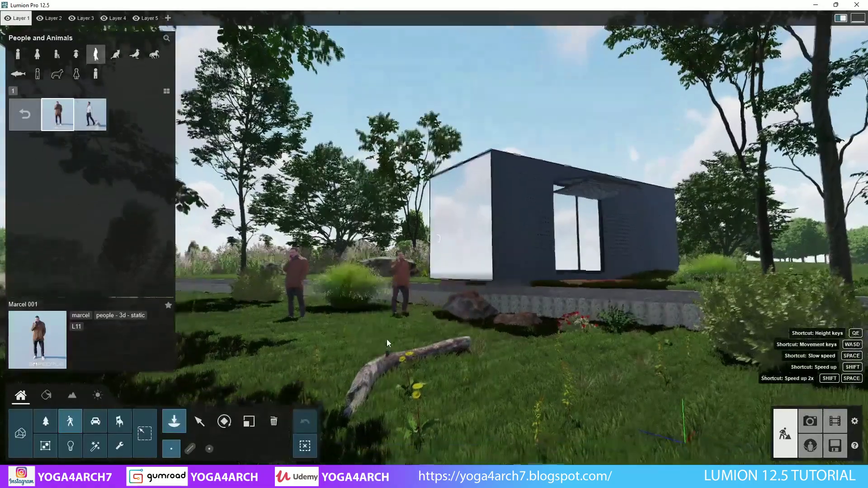
pyautogui.click(810, 421)
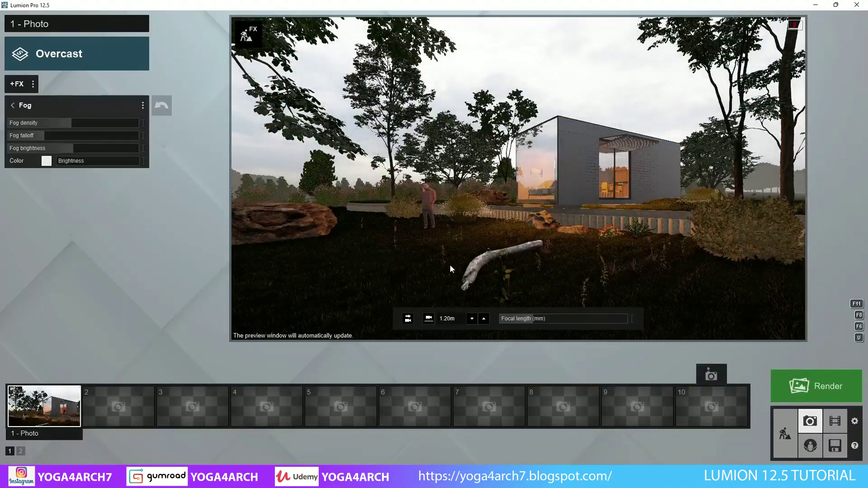
pyautogui.click(44, 405)
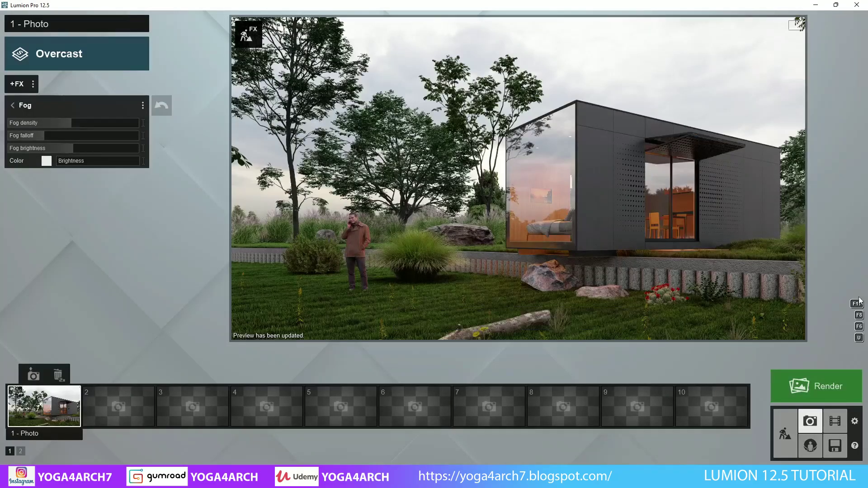
# - Move the large Plant 005 bush on the right closer to the camera
pyautogui.click(782, 427)
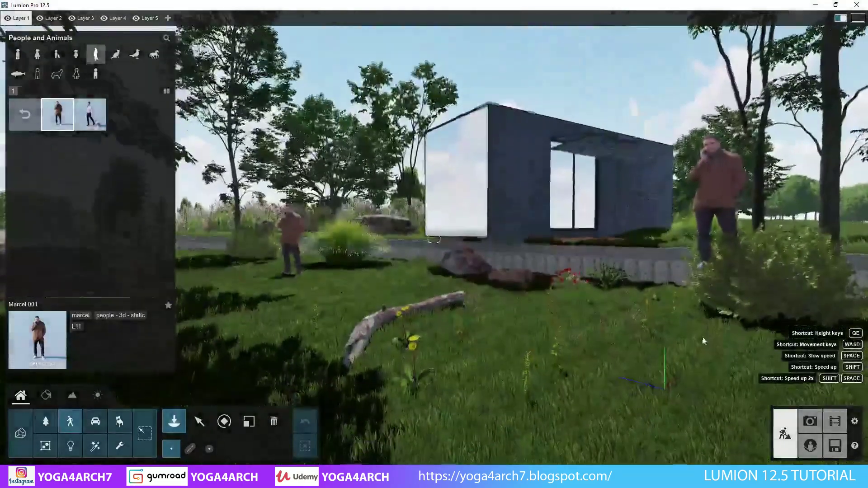
pyautogui.click(199, 421)
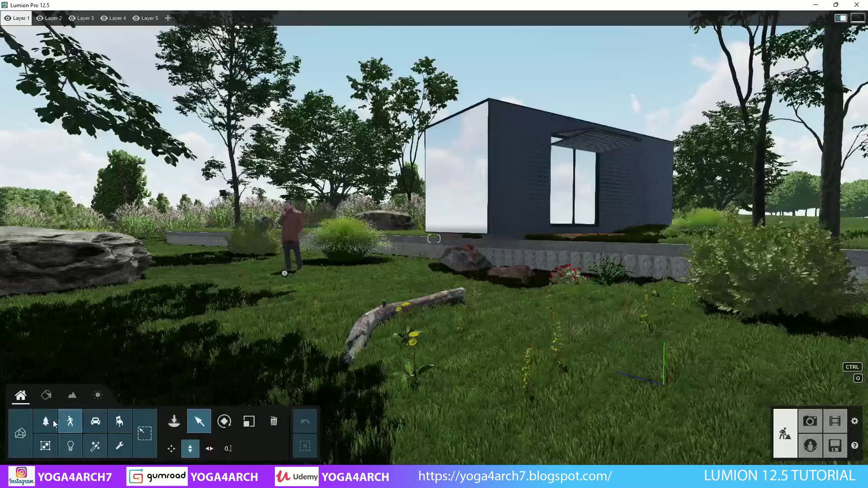
pyautogui.click(45, 421)
pyautogui.click(719, 289)
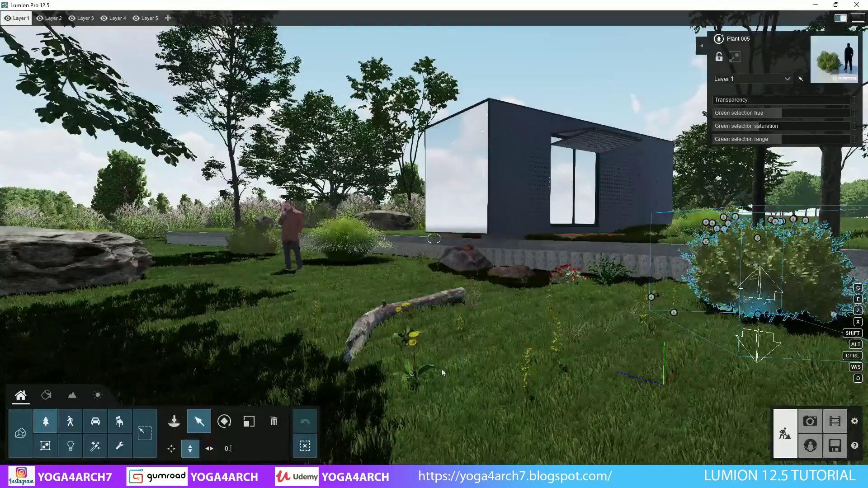
pyautogui.click(171, 449)
pyautogui.moveTo(757, 314)
pyautogui.mouseDown()
pyautogui.moveTo(695, 388)
pyautogui.moveTo(730, 397)
pyautogui.mouseUp()
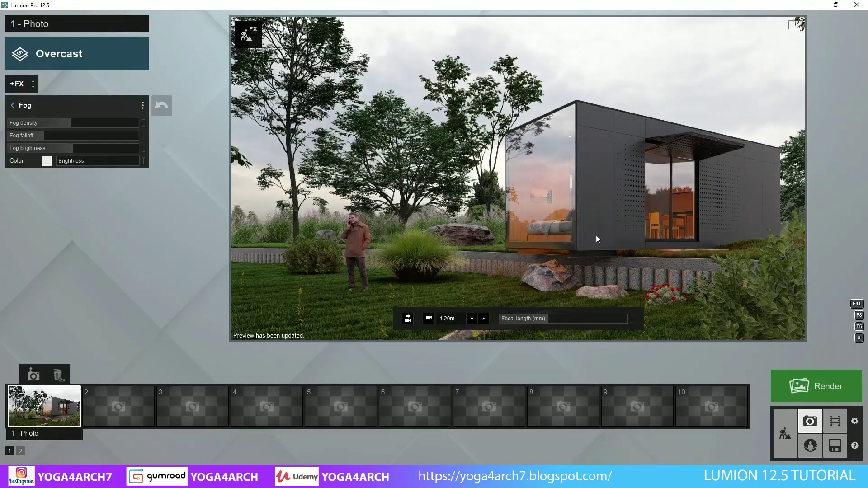
# - Add a Camera Depth of Field effect focused on the cabin, with a higher Amount
pyautogui.click(18, 84)
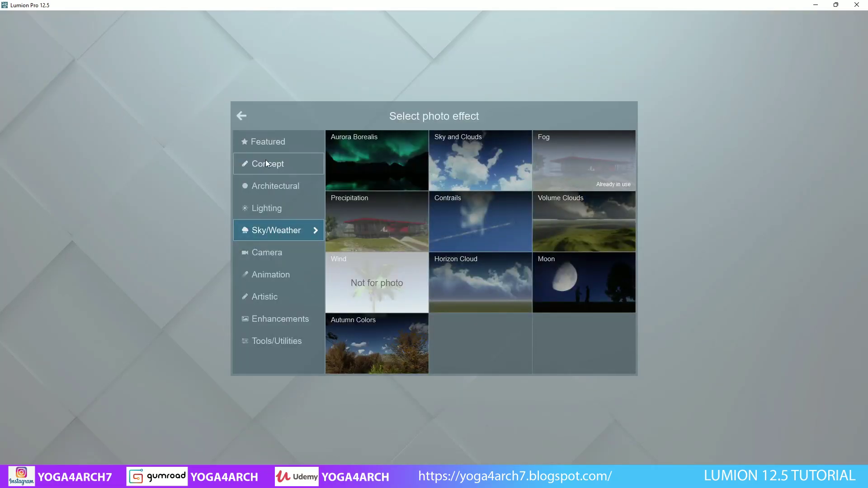
pyautogui.click(289, 255)
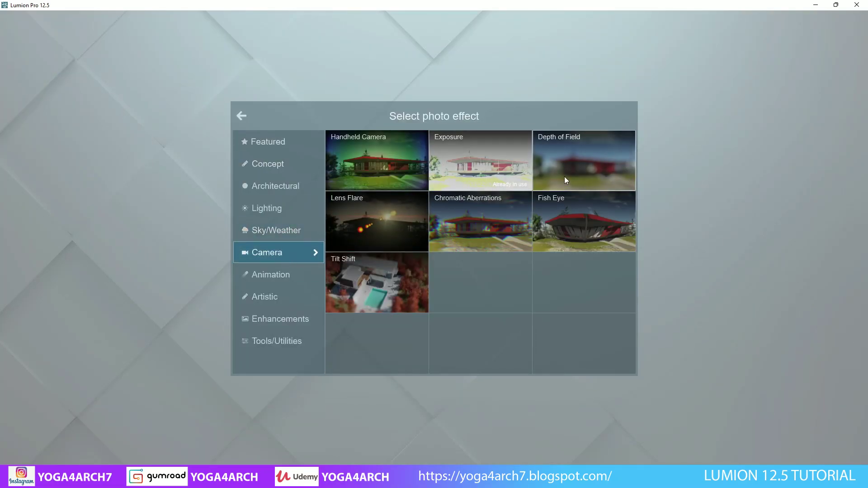
pyautogui.click(586, 167)
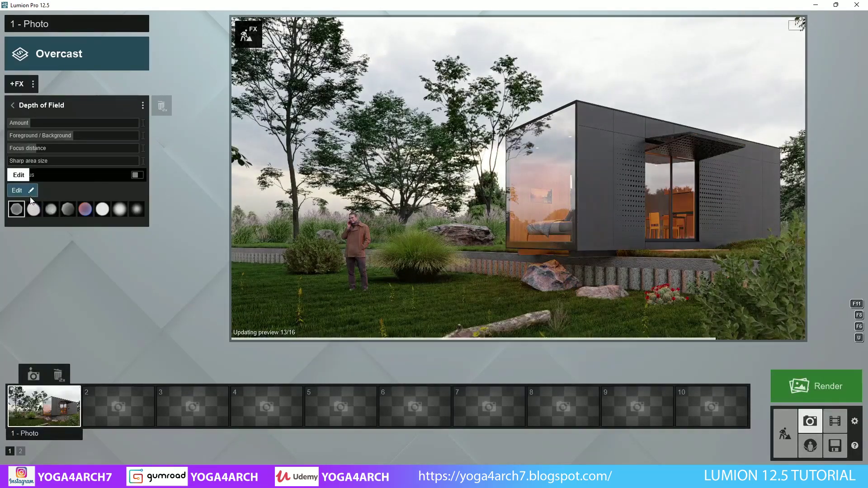
pyautogui.click(31, 190)
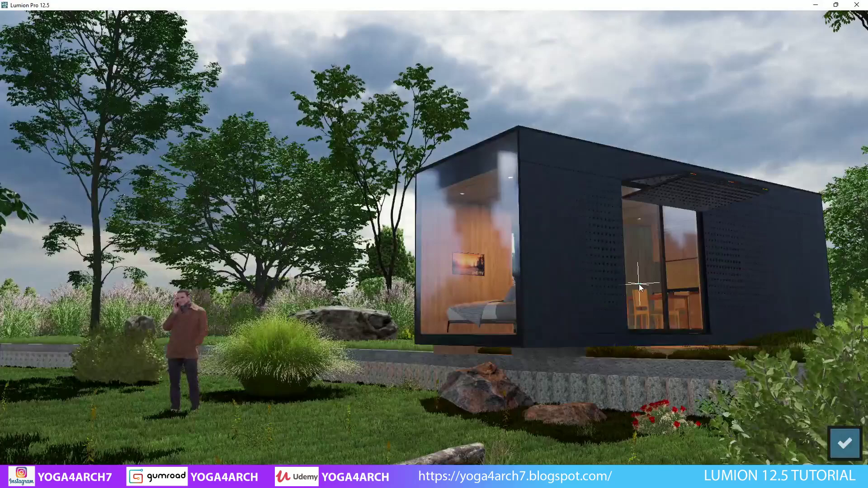
pyautogui.click(839, 444)
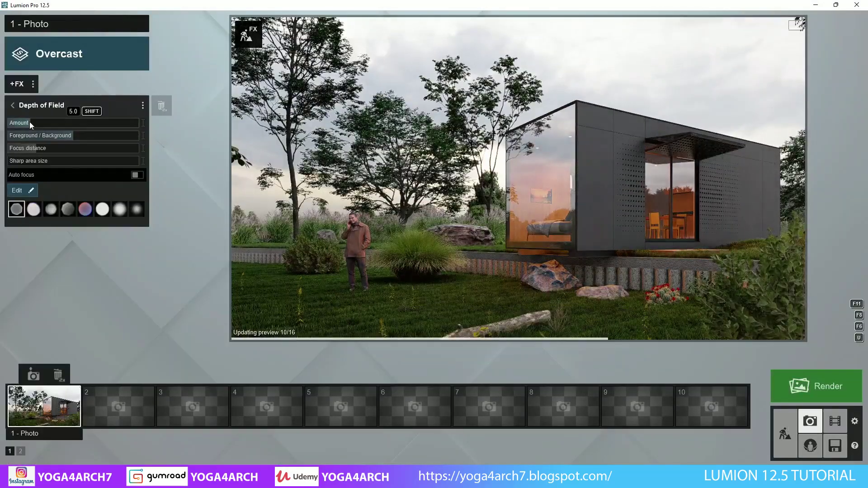
pyautogui.moveTo(29, 122)
pyautogui.mouseDown()
pyautogui.moveTo(79, 130)
pyautogui.moveTo(51, 124)
pyautogui.mouseUp()
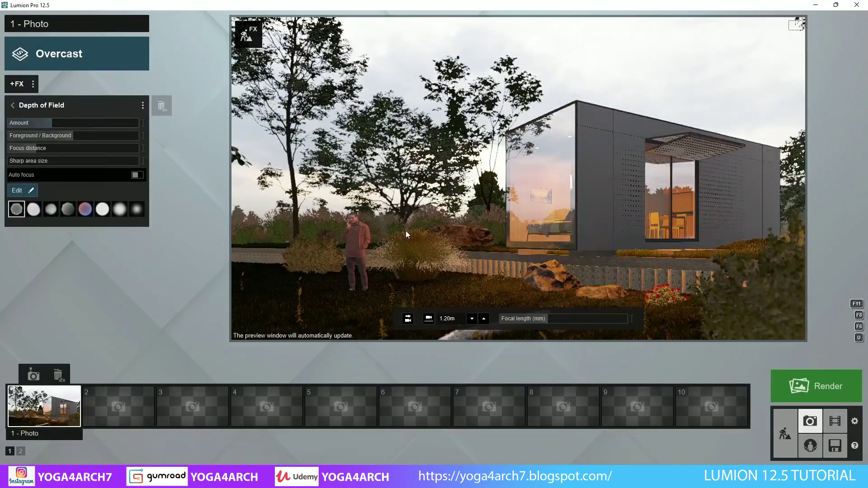
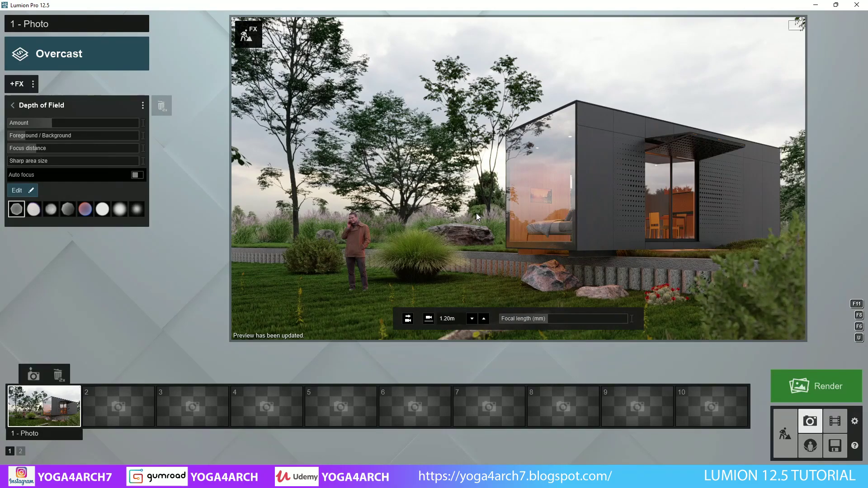
# - Add a Precipitation effect with a slightly lower phase and no falling particles
pyautogui.click(19, 88)
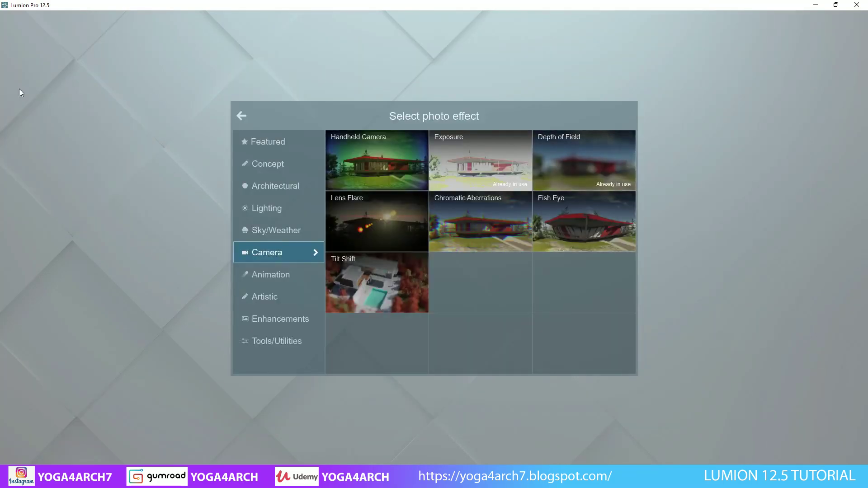
pyautogui.click(289, 235)
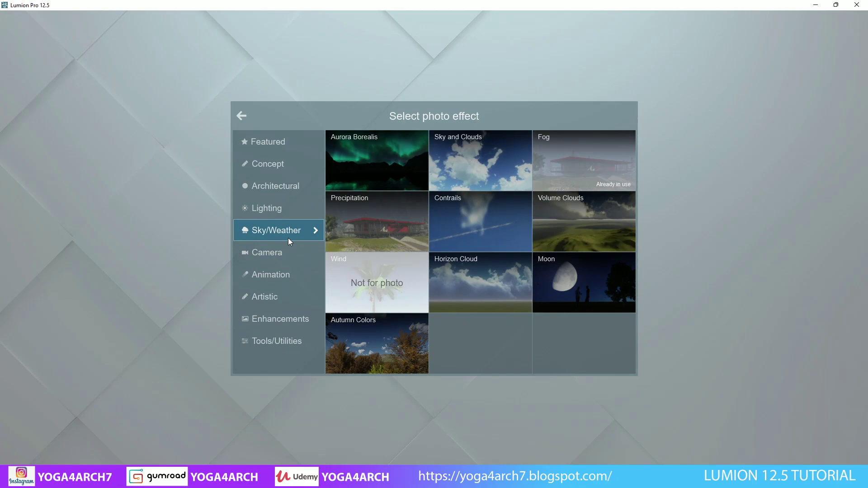
pyautogui.click(369, 208)
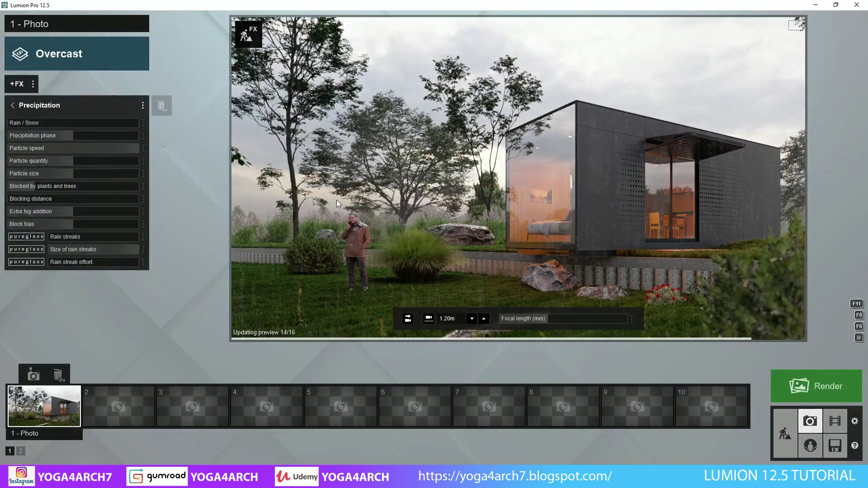
pyautogui.moveTo(65, 137); pyautogui.dragTo(58, 136)
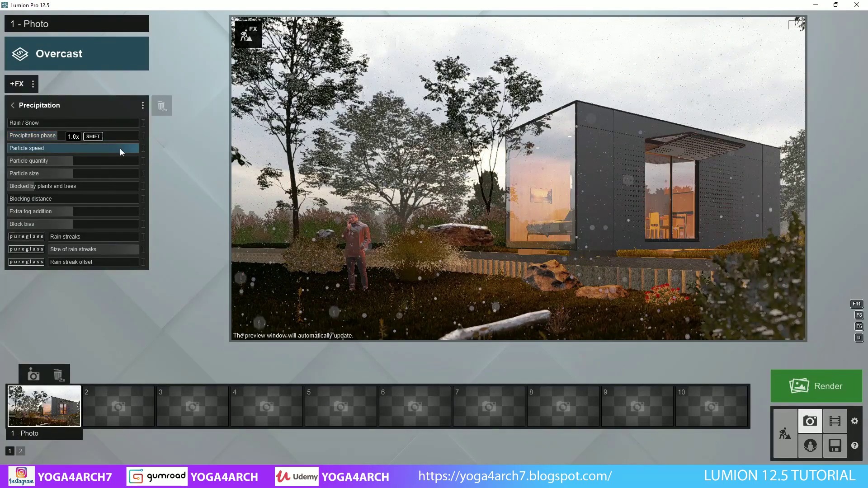
pyautogui.moveTo(72, 164); pyautogui.dragTo(1, 169)
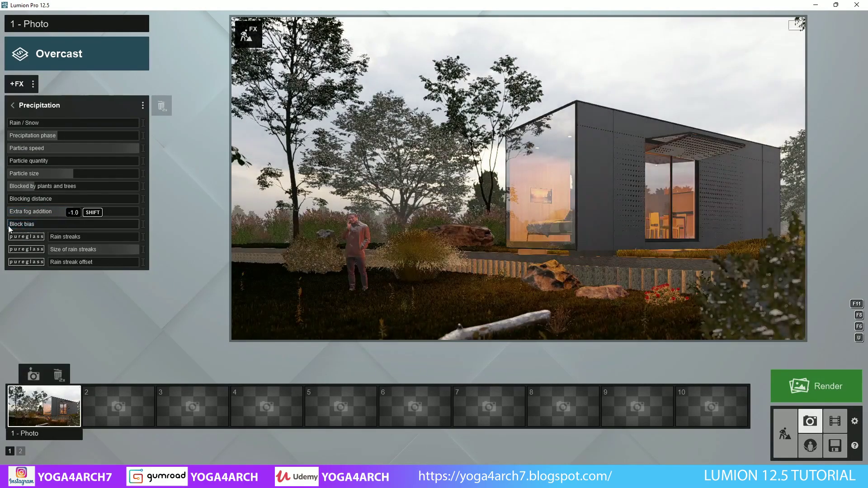
# - Adjust block bias, set extra fog to about 0.3 and plant blocking to 0.3
pyautogui.moveTo(69, 226)
pyautogui.mouseDown()
pyautogui.moveTo(128, 225)
pyautogui.moveTo(74, 225)
pyautogui.mouseUp()
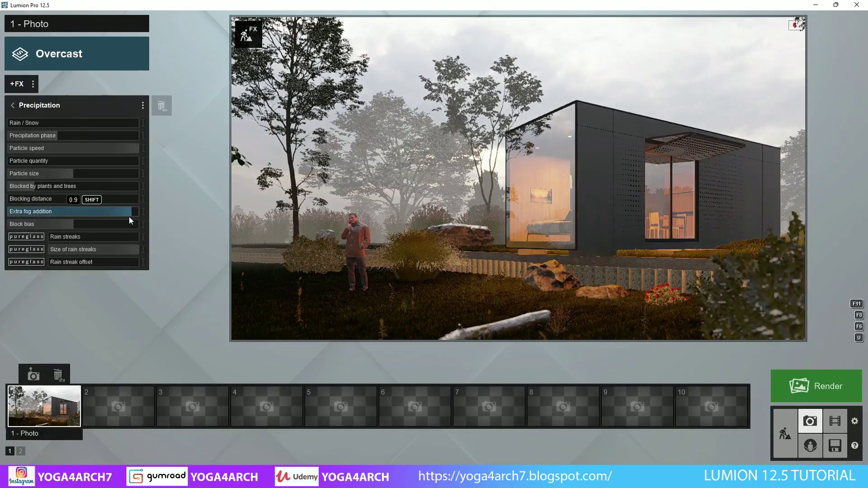
pyautogui.click(105, 216)
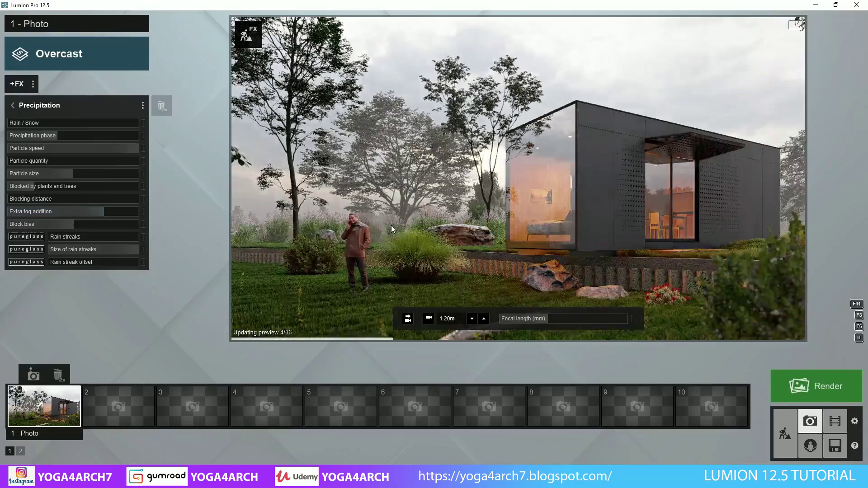
pyautogui.moveTo(90, 213); pyautogui.dragTo(45, 213)
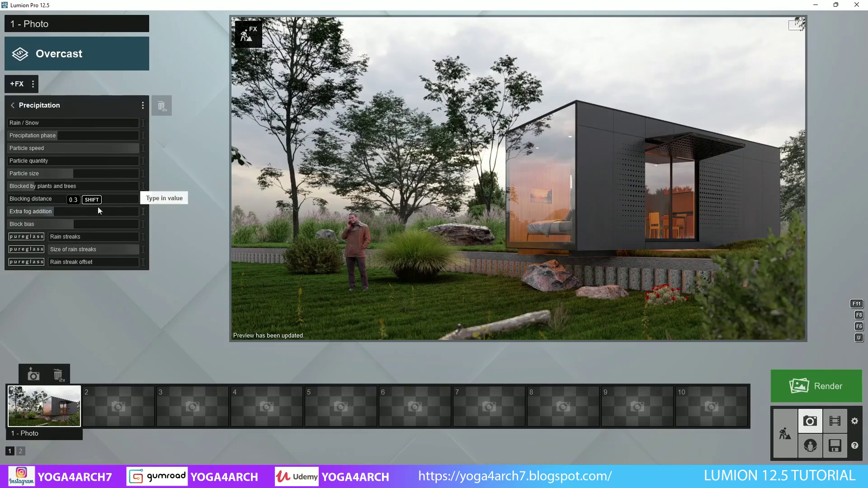
pyautogui.moveTo(39, 190); pyautogui.dragTo(44, 189)
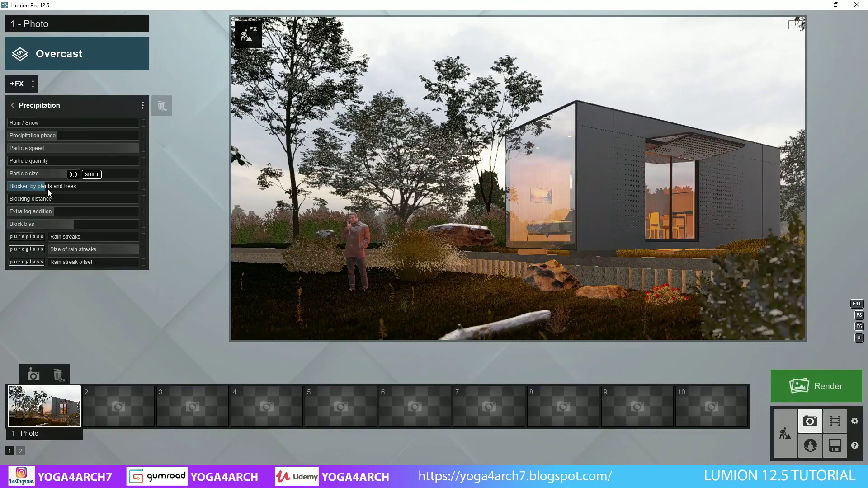
# - Add rain streaks on the glass at about 1.8, slightly offset and smaller
pyautogui.click(85, 235)
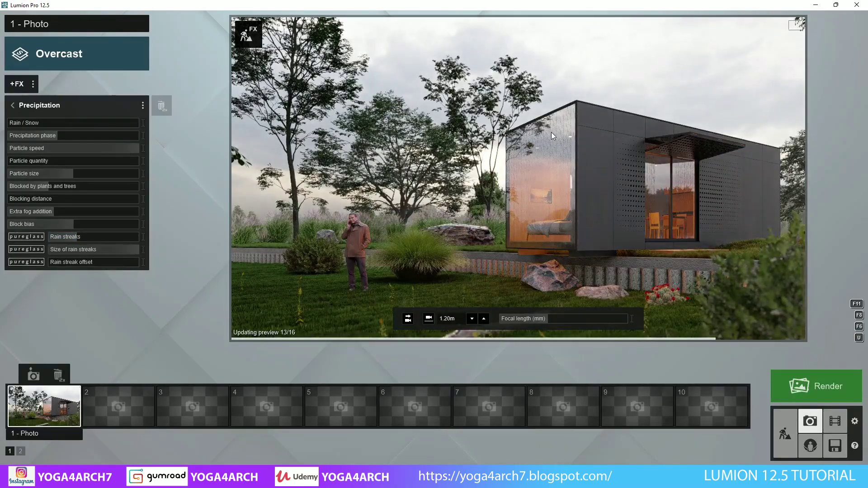
pyautogui.click(68, 262)
pyautogui.click(89, 236)
pyautogui.click(127, 249)
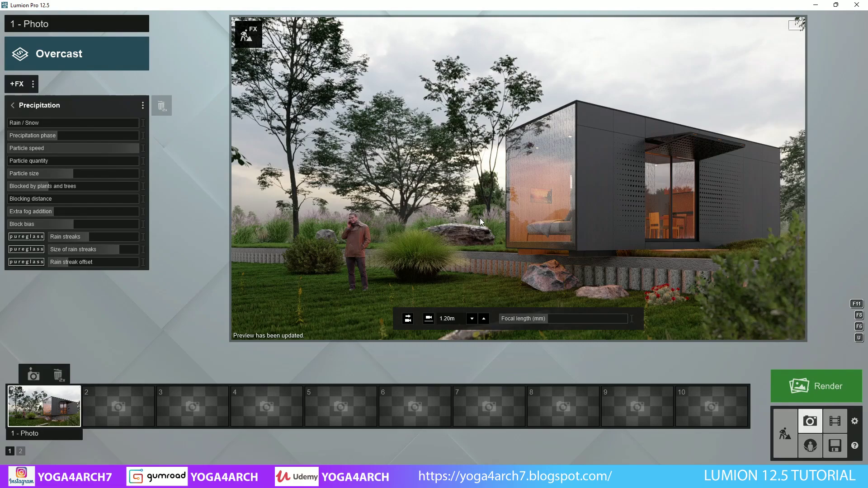
pyautogui.click(13, 106)
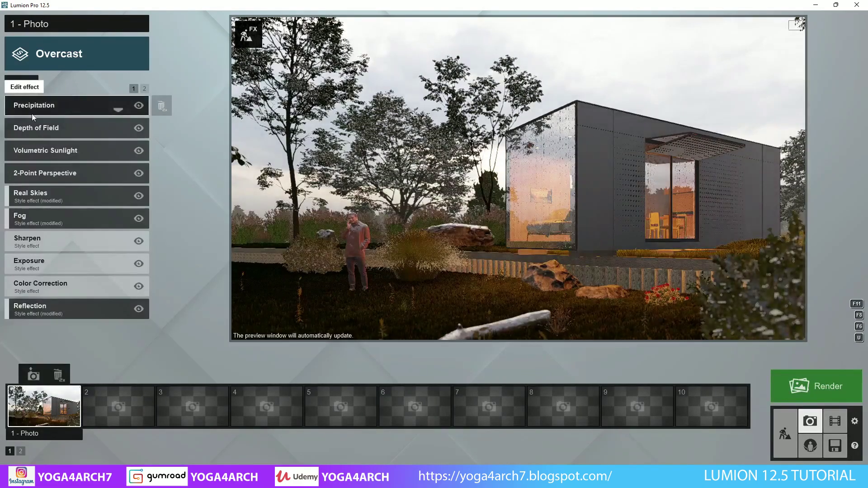
# - In Color Correction, set the high limit near 0.85, tint 0.2, and lift the low limit slightly
pyautogui.click(74, 286)
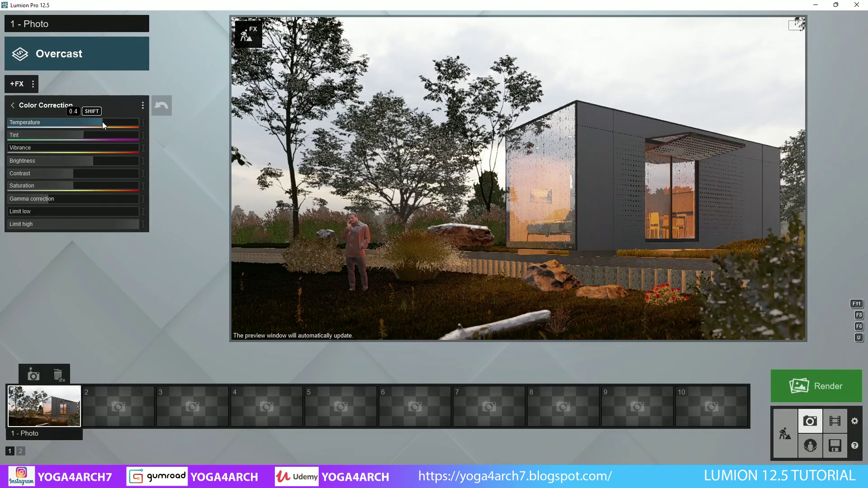
pyautogui.moveTo(518, 203)
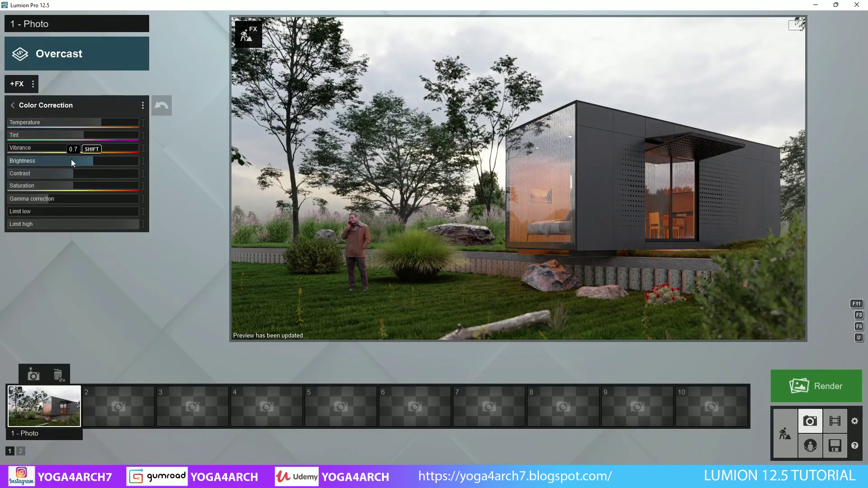
pyautogui.click(124, 225)
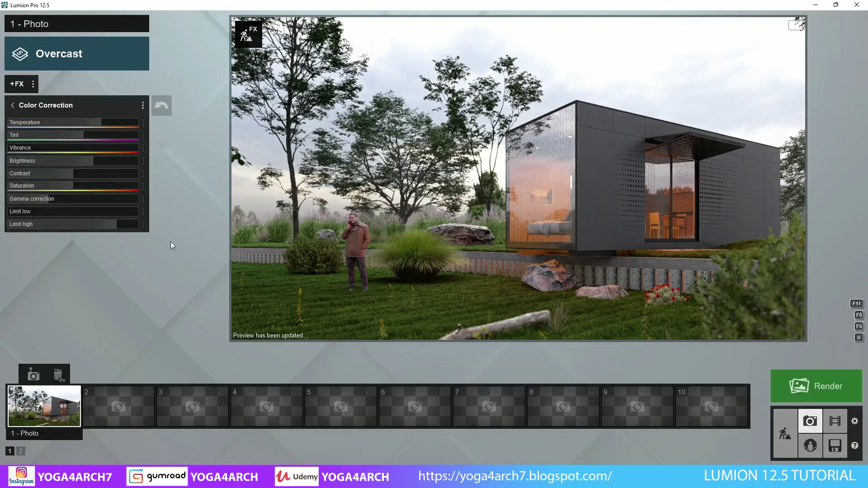
pyautogui.click(122, 226)
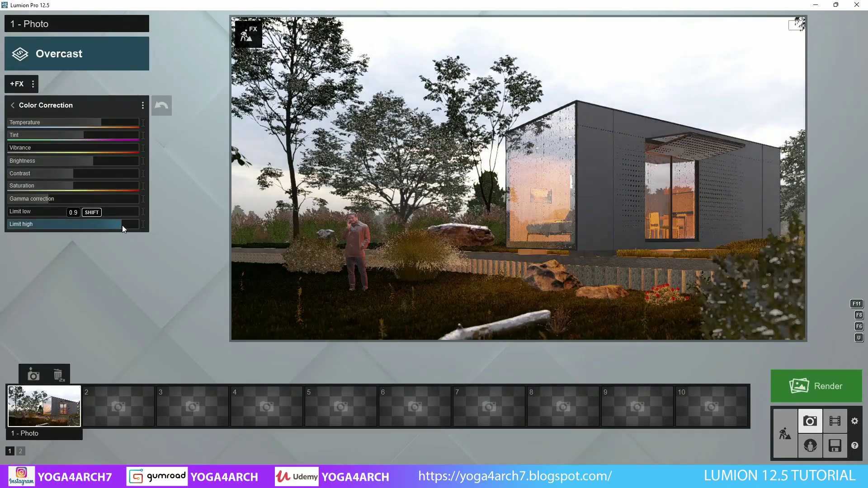
pyautogui.click(77, 135)
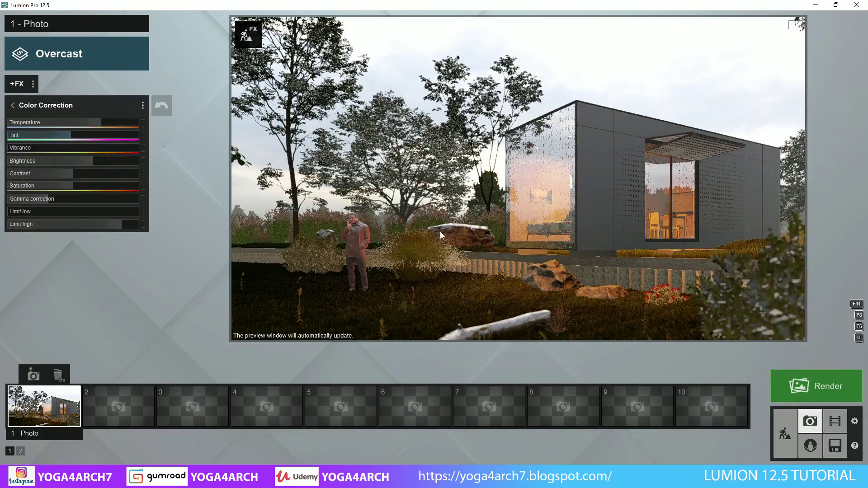
pyautogui.click(86, 135)
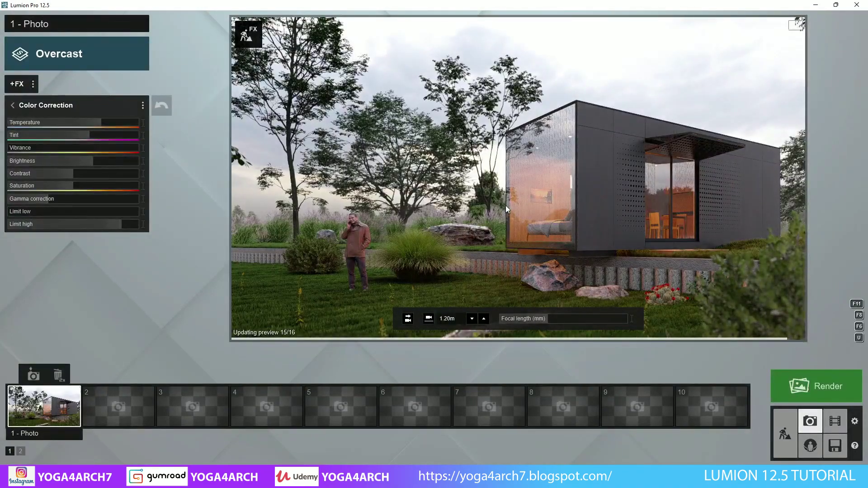
pyautogui.click(14, 211)
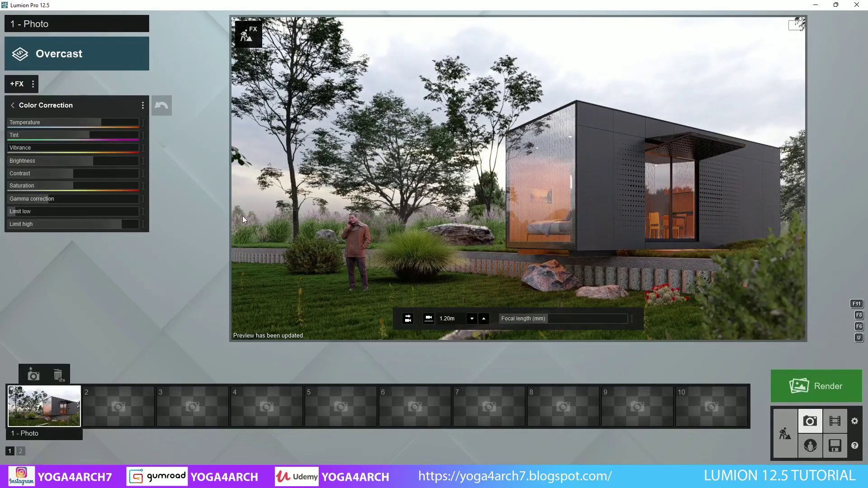
pyautogui.click(46, 214)
# - Render the photo at 3840x2160 and save it as the JPG file FINAL
pyautogui.click(821, 384)
pyautogui.click(498, 357)
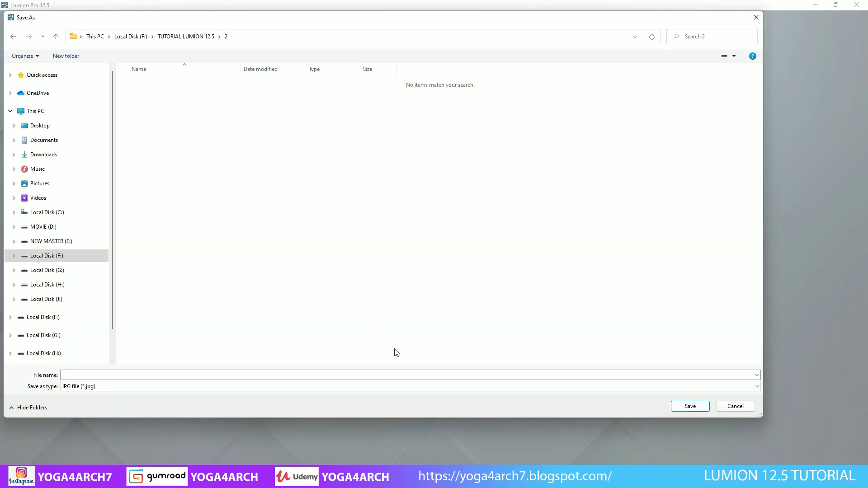
pyautogui.write('FNAL')
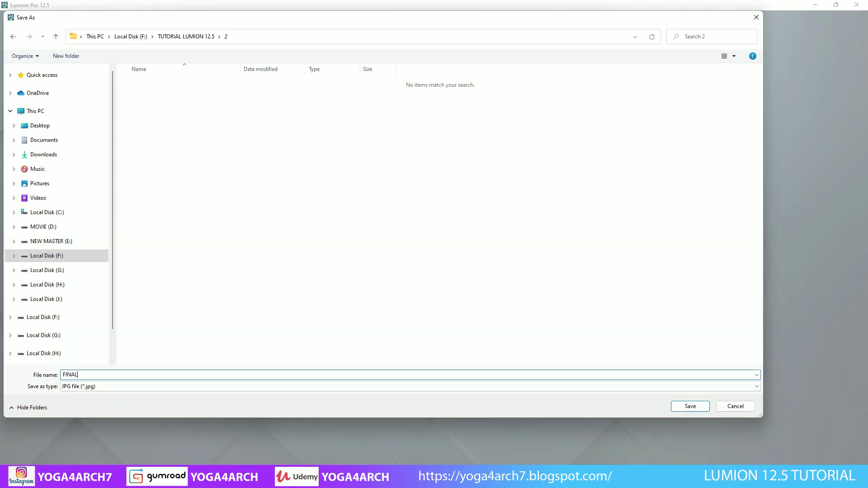
pyautogui.press('Return')
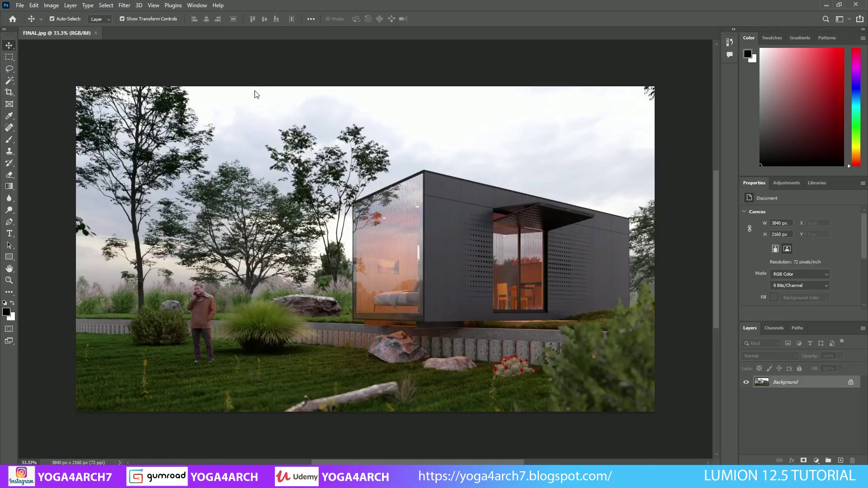
# - Convert Background to Layer 0, duplicate it, and apply Camera Raw Filter to the copy
pyautogui.doubleClick(819, 385)
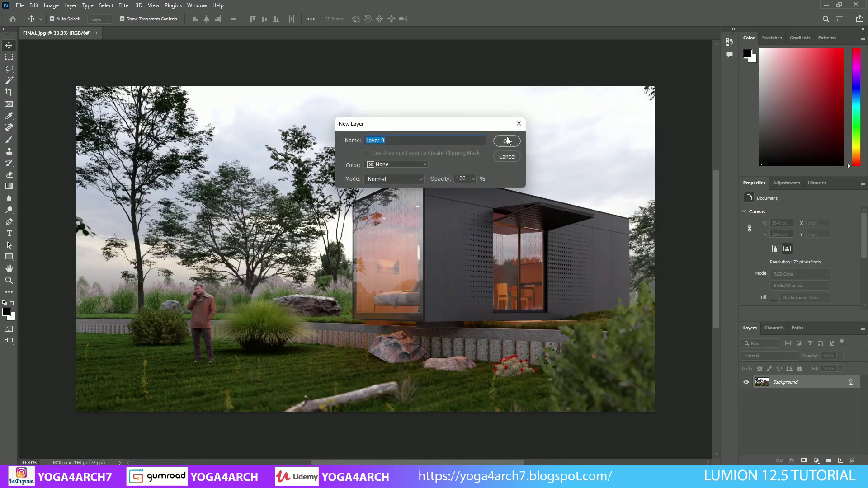
pyautogui.click(508, 141)
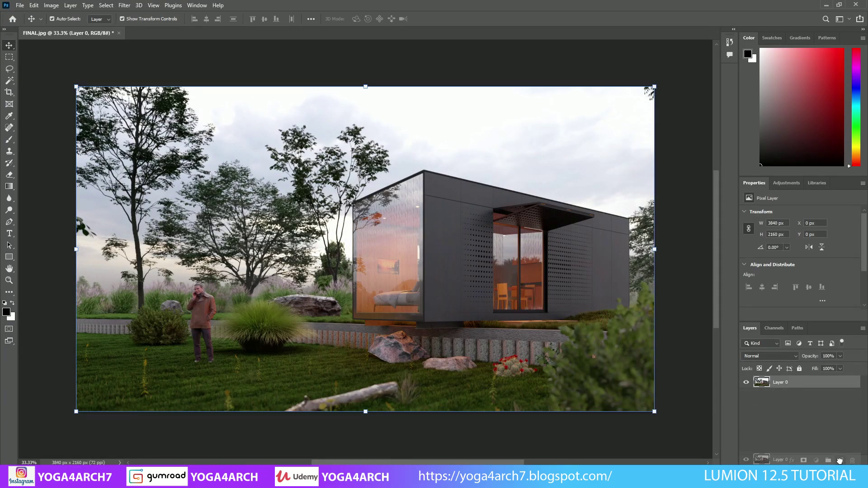
pyautogui.moveTo(828, 388); pyautogui.dragTo(840, 460)
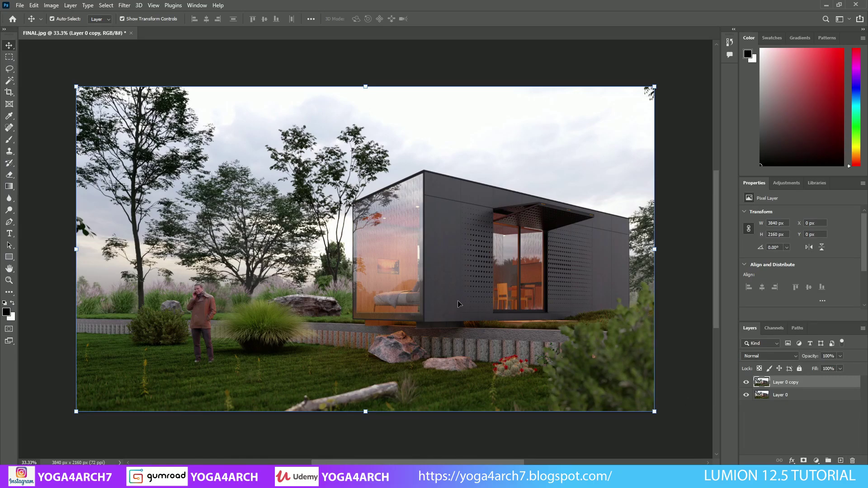
pyautogui.click(125, 5)
pyautogui.click(169, 72)
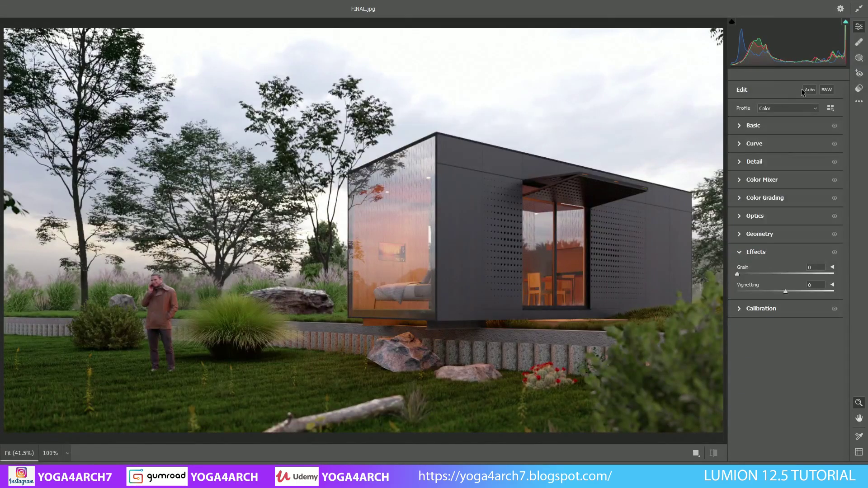
# - Auto-adjust the tones and shift the greens' hue to -31
pyautogui.click(802, 90)
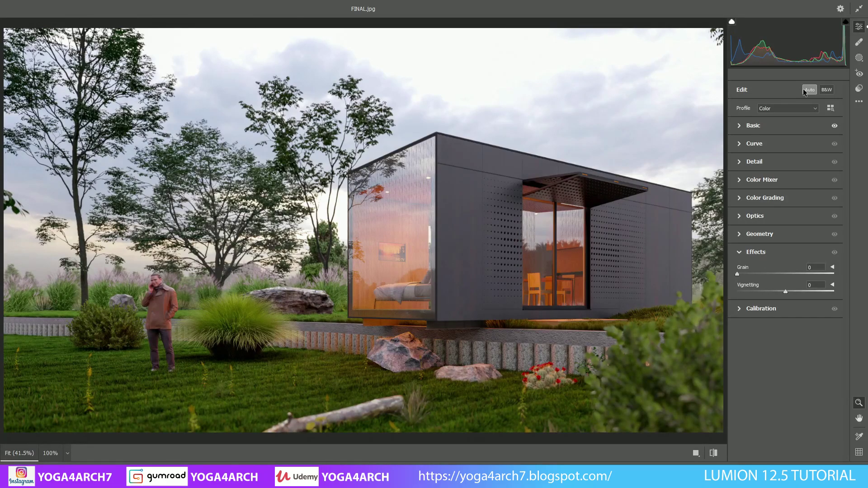
pyautogui.click(795, 216)
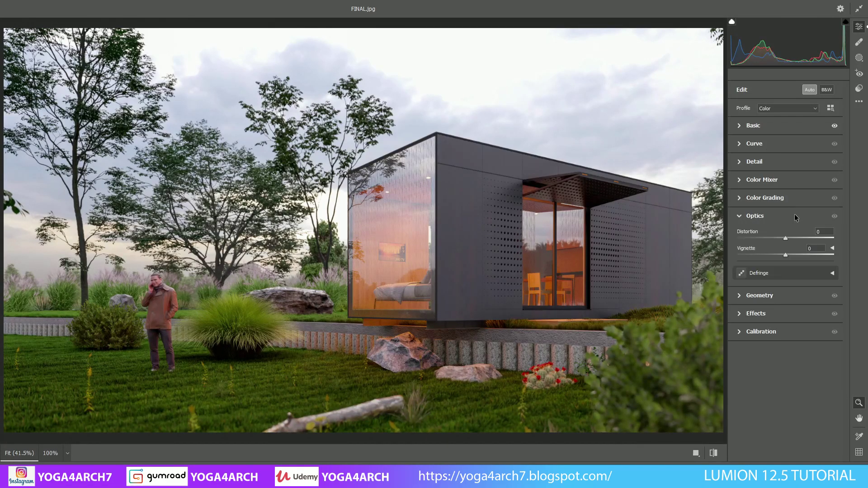
pyautogui.click(791, 180)
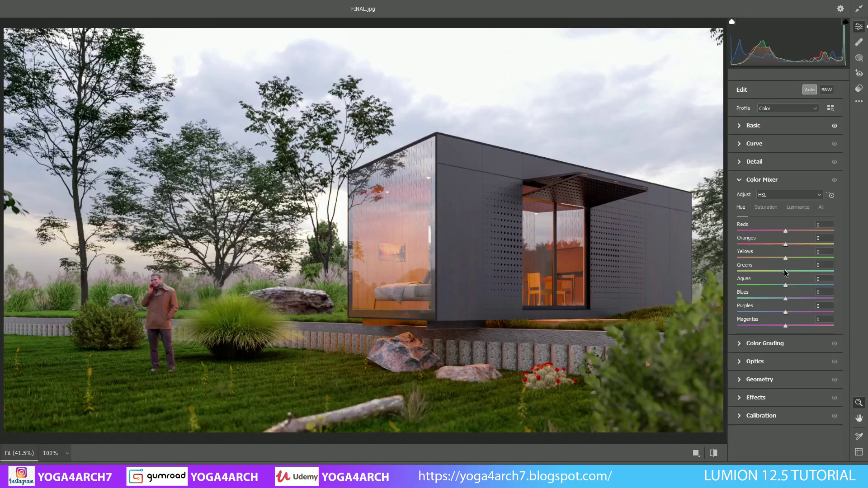
pyautogui.moveTo(785, 271)
pyautogui.mouseDown()
pyautogui.moveTo(770, 270)
pyautogui.moveTo(783, 271)
pyautogui.moveTo(767, 257)
pyautogui.moveTo(805, 260)
pyautogui.mouseUp()
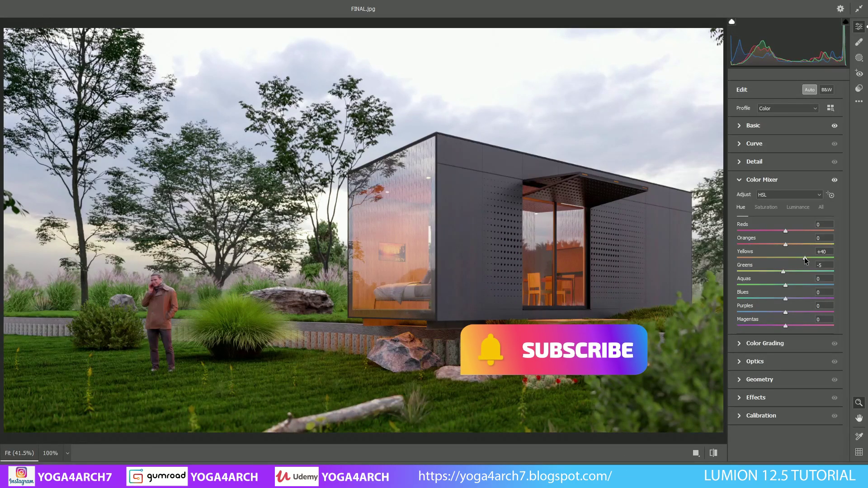
# - Reset Vibrance and Shadows, set Temperature -2 and Tint -3, and drag Whites to about -34
pyautogui.click(788, 126)
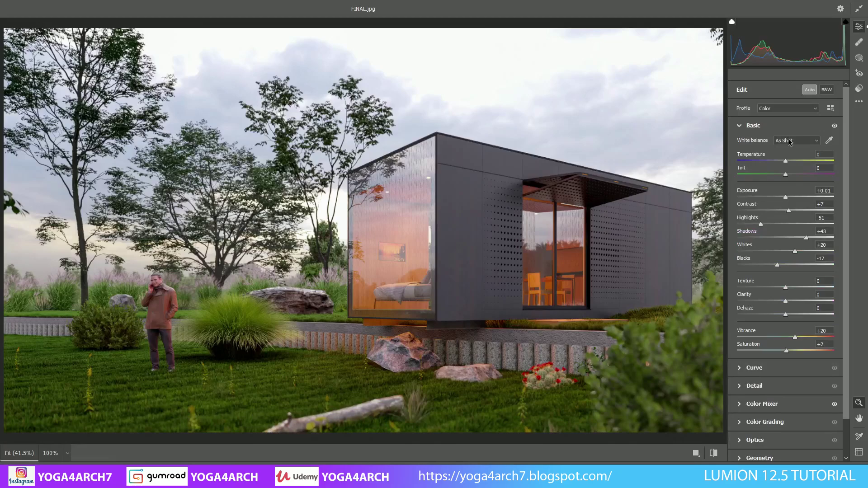
pyautogui.doubleClick(799, 331)
pyautogui.moveTo(785, 161); pyautogui.dragTo(782, 160)
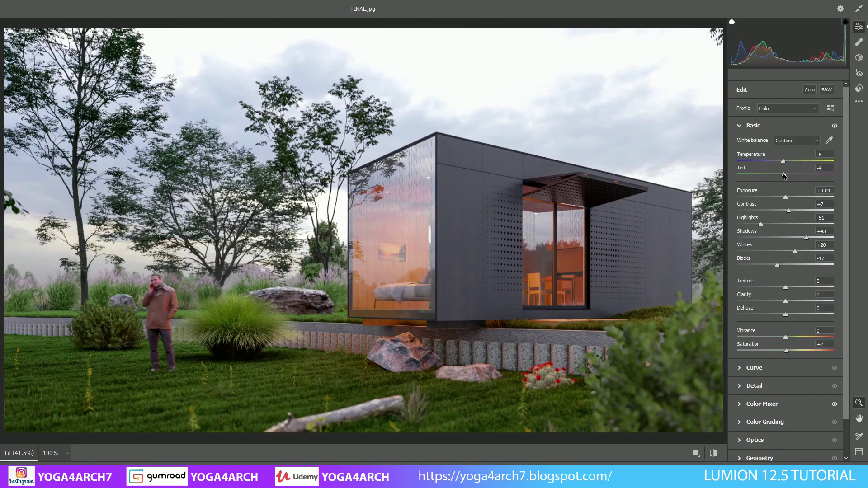
pyautogui.moveTo(785, 174); pyautogui.dragTo(786, 160)
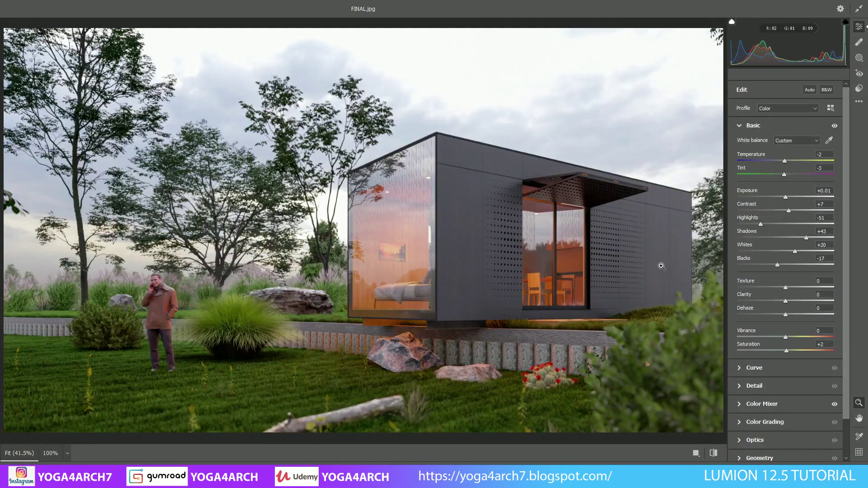
pyautogui.doubleClick(808, 243)
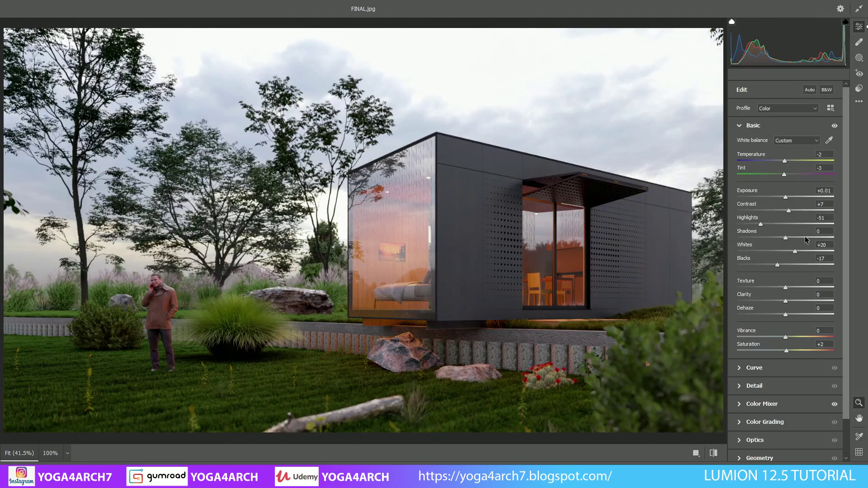
pyautogui.moveTo(794, 251)
pyautogui.mouseDown()
pyautogui.moveTo(739, 251)
pyautogui.moveTo(769, 251)
pyautogui.mouseUp()
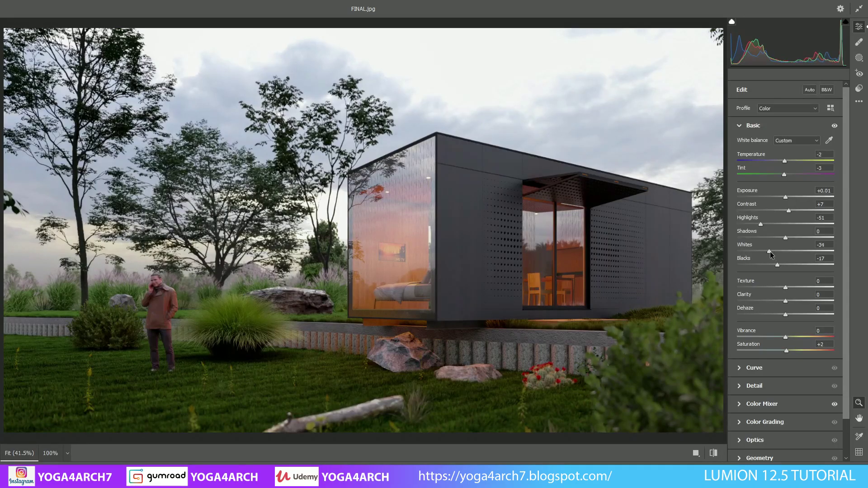
pyautogui.click(795, 384)
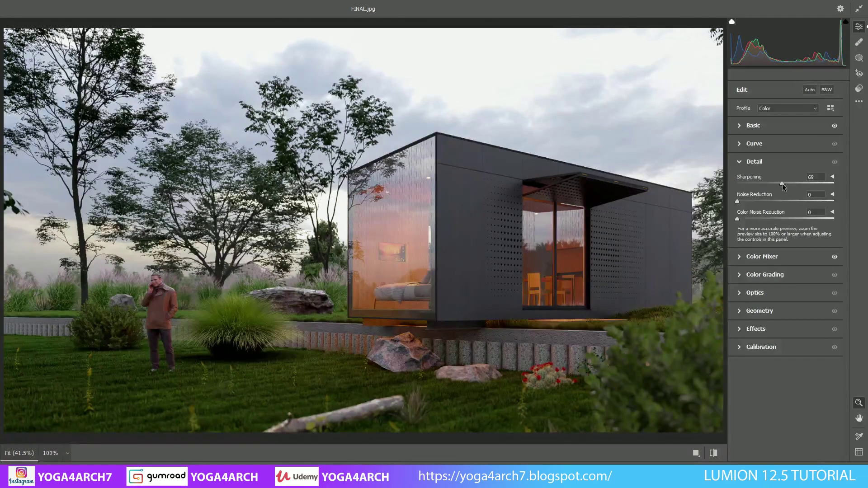
# - Set hues to Oranges +3, Yellows -14, Greens -25, Aquas +9, Magentas +2, Purples 0
pyautogui.click(785, 260)
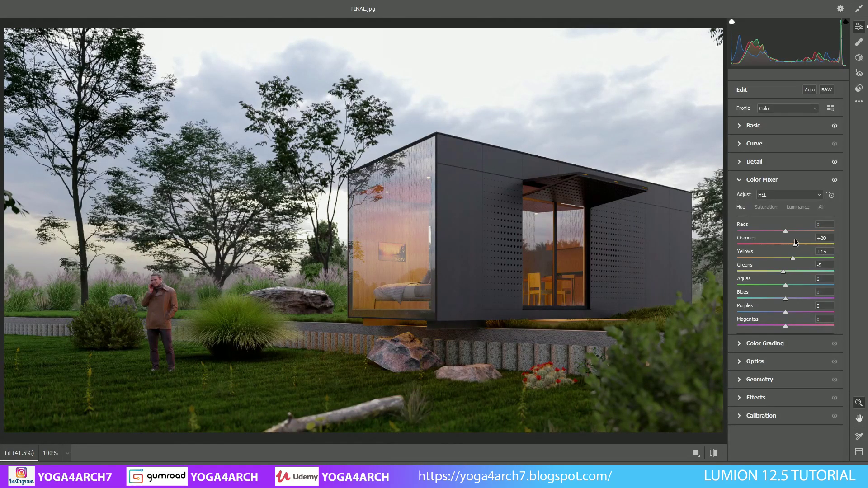
pyautogui.moveTo(795, 244); pyautogui.dragTo(778, 257)
pyautogui.click(786, 309)
pyautogui.moveTo(786, 308); pyautogui.dragTo(672, 308)
pyautogui.moveTo(672, 309)
pyautogui.mouseDown()
pyautogui.moveTo(810, 323)
pyautogui.moveTo(762, 326)
pyautogui.mouseUp()
pyautogui.doubleClick(781, 312)
pyautogui.click(774, 326)
pyautogui.click(786, 325)
pyautogui.moveTo(785, 285)
pyautogui.mouseDown()
pyautogui.moveTo(716, 289)
pyautogui.moveTo(790, 289)
pyautogui.moveTo(778, 271)
pyautogui.moveTo(788, 274)
pyautogui.moveTo(772, 275)
pyautogui.mouseUp()
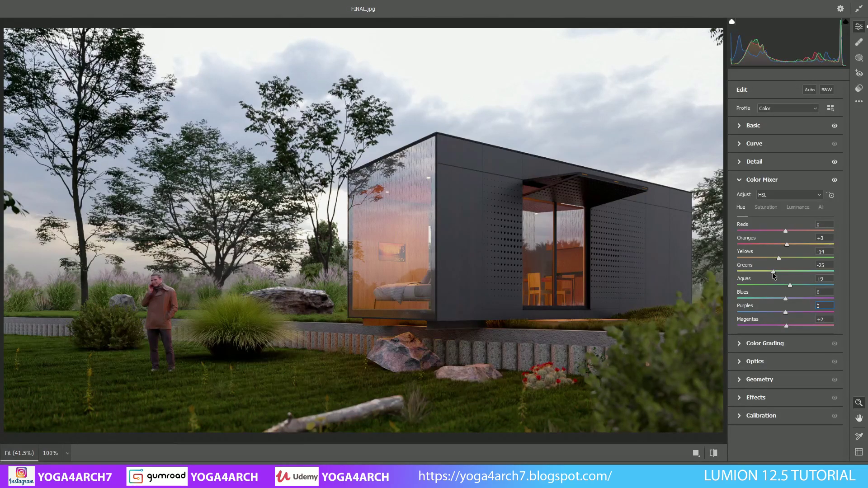
# - Test highlight and shadow tints in the Color Grading wheels, then return them to neutral
pyautogui.click(793, 343)
pyautogui.moveTo(813, 332)
pyautogui.mouseDown()
pyautogui.moveTo(821, 338)
pyautogui.moveTo(814, 335)
pyautogui.mouseUp()
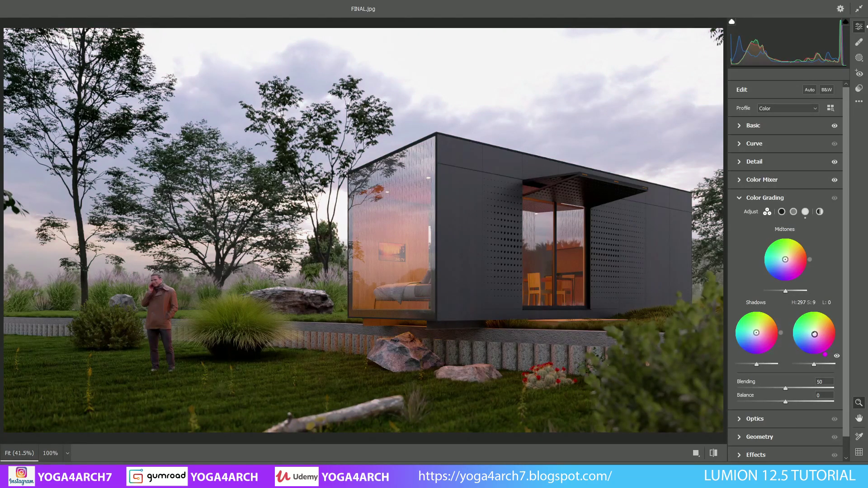
pyautogui.moveTo(756, 333); pyautogui.dragTo(757, 334)
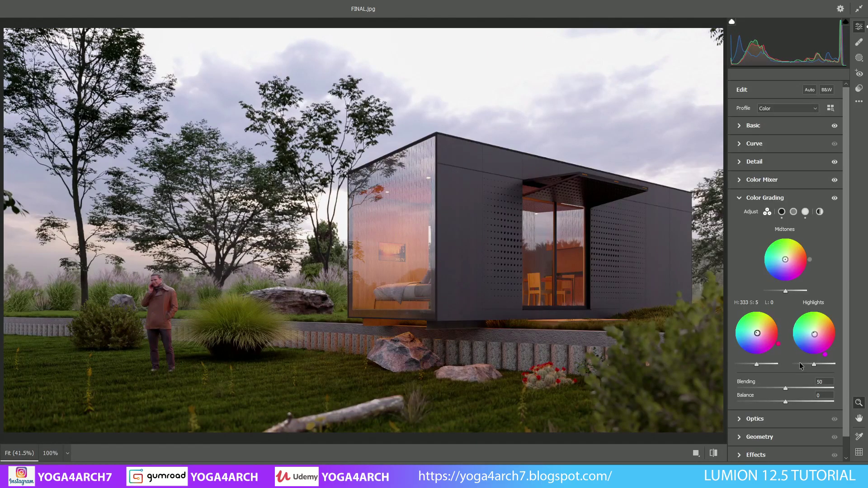
pyautogui.moveTo(757, 334); pyautogui.dragTo(756, 333)
pyautogui.moveTo(814, 333)
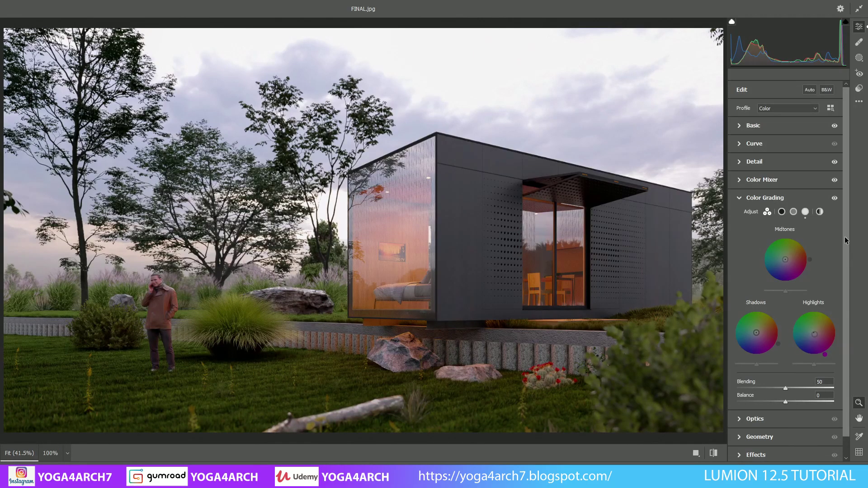
pyautogui.click(739, 198)
# - Set Vignetting to -3 and apply the Camera Raw edits
pyautogui.click(778, 254)
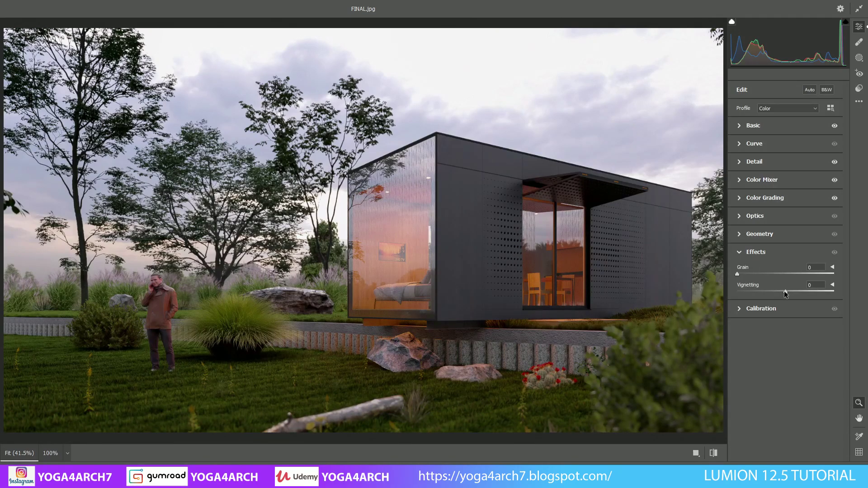
pyautogui.moveTo(785, 291); pyautogui.dragTo(784, 291)
pyautogui.press('Return')
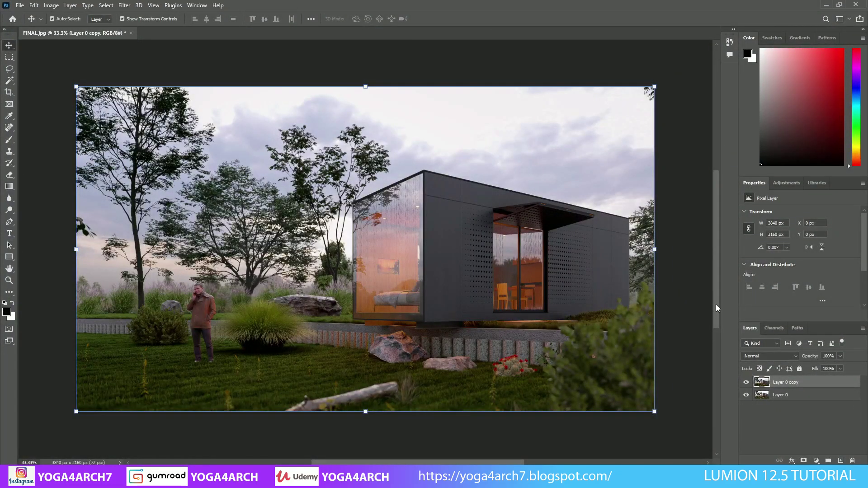
# - Add a Selective Color adjustment layer and reduce black in the Greens
pyautogui.click(746, 382)
pyautogui.click(816, 460)
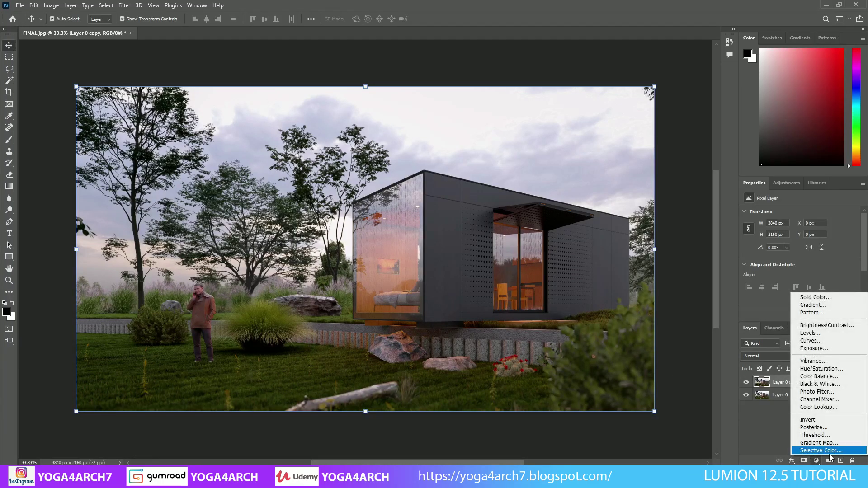
pyautogui.click(830, 454)
pyautogui.click(812, 220)
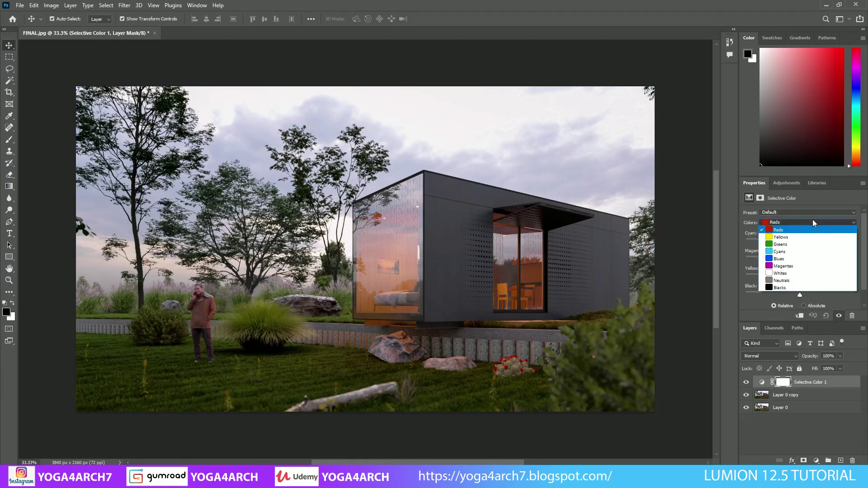
pyautogui.click(780, 244)
pyautogui.moveTo(801, 293)
pyautogui.mouseDown()
pyautogui.moveTo(730, 288)
pyautogui.moveTo(795, 279)
pyautogui.moveTo(786, 260)
pyautogui.moveTo(764, 259)
pyautogui.moveTo(774, 248)
pyautogui.moveTo(821, 242)
pyautogui.moveTo(794, 243)
pyautogui.mouseUp()
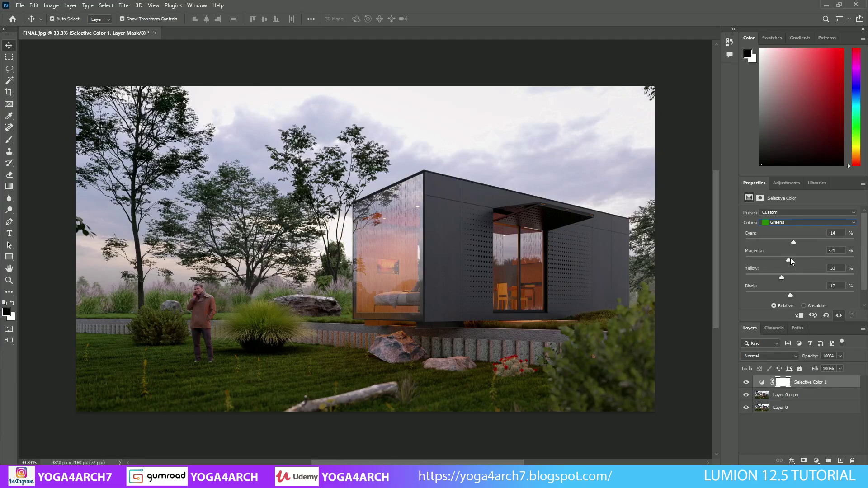
# - Reduce magenta and black in the Yellows, then review the Greens settings
pyautogui.click(795, 222)
pyautogui.click(797, 237)
pyautogui.moveTo(800, 260)
pyautogui.mouseDown()
pyautogui.moveTo(762, 258)
pyautogui.moveTo(794, 259)
pyautogui.mouseUp()
pyautogui.moveTo(800, 294); pyautogui.dragTo(782, 294)
pyautogui.click(798, 222)
pyautogui.click(798, 244)
# - In Blacks, add a touch of black and set the magenta and yellow amounts to 0
pyautogui.click(819, 223)
pyautogui.click(804, 288)
pyautogui.moveTo(798, 294); pyautogui.dragTo(800, 293)
pyautogui.moveTo(797, 278); pyautogui.dragTo(798, 242)
pyautogui.click(832, 251)
pyautogui.write('0')
pyautogui.click(831, 268)
pyautogui.write('0')
pyautogui.click(833, 285)
# - Set Whites Magenta to -58 and boost Cyans' cyan to +73 in Selective Color
pyautogui.click(802, 222)
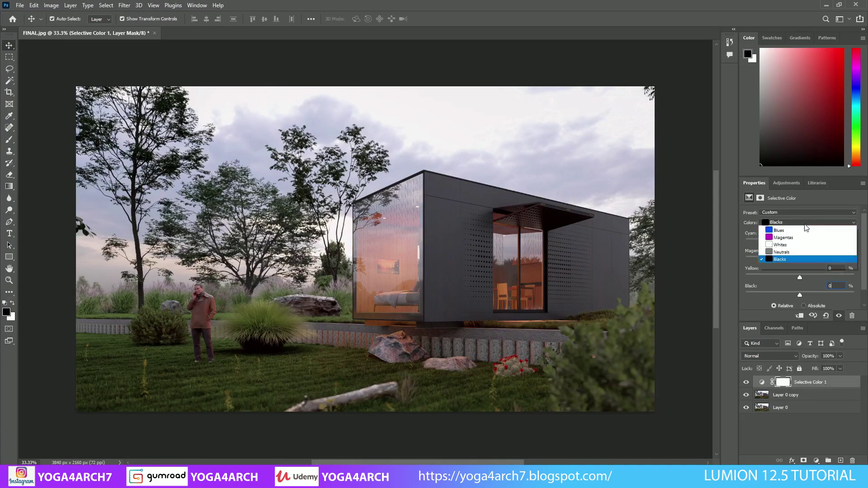
pyautogui.click(801, 273)
pyautogui.moveTo(800, 262)
pyautogui.mouseDown()
pyautogui.moveTo(744, 261)
pyautogui.moveTo(779, 270)
pyautogui.moveTo(801, 295)
pyautogui.moveTo(783, 293)
pyautogui.moveTo(808, 293)
pyautogui.moveTo(796, 277)
pyautogui.mouseUp()
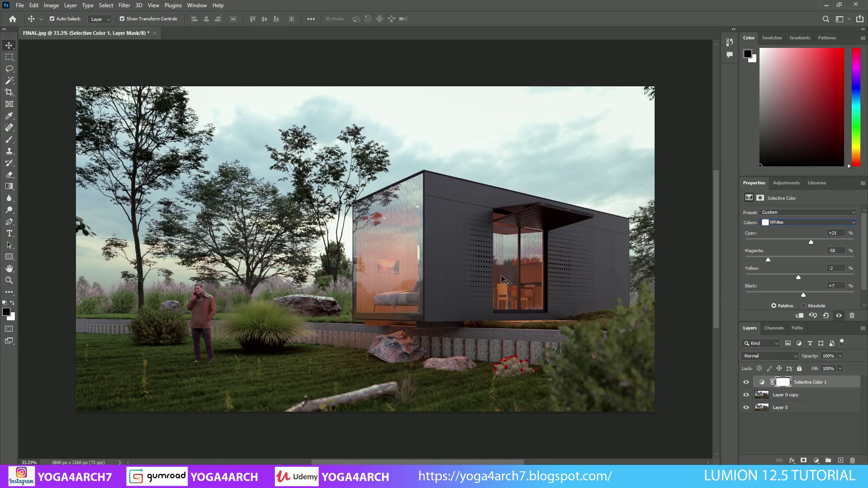
pyautogui.click(811, 223)
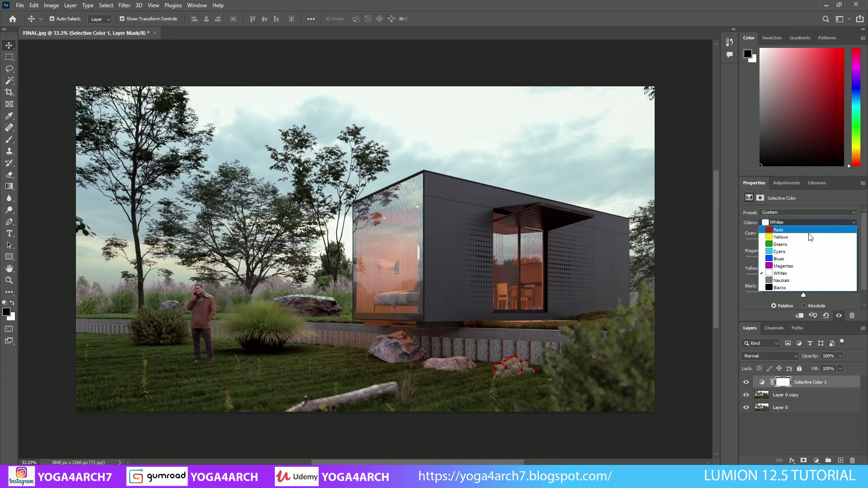
pyautogui.click(804, 252)
pyautogui.moveTo(799, 260); pyautogui.dragTo(762, 242)
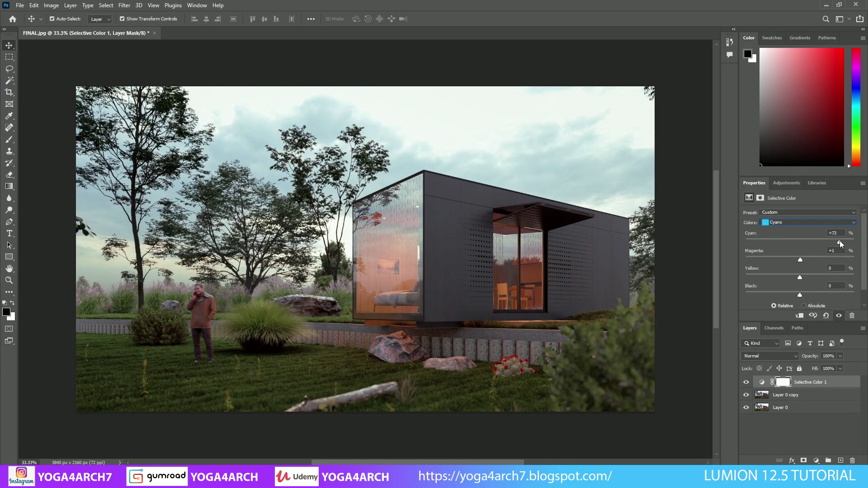
# - Lower the Yellows' yellow to -45 and add a Curves adjustment layer
pyautogui.click(808, 220)
pyautogui.click(798, 235)
pyautogui.moveTo(787, 276)
pyautogui.mouseDown()
pyautogui.moveTo(777, 276)
pyautogui.moveTo(788, 295)
pyautogui.mouseUp()
pyautogui.click(815, 461)
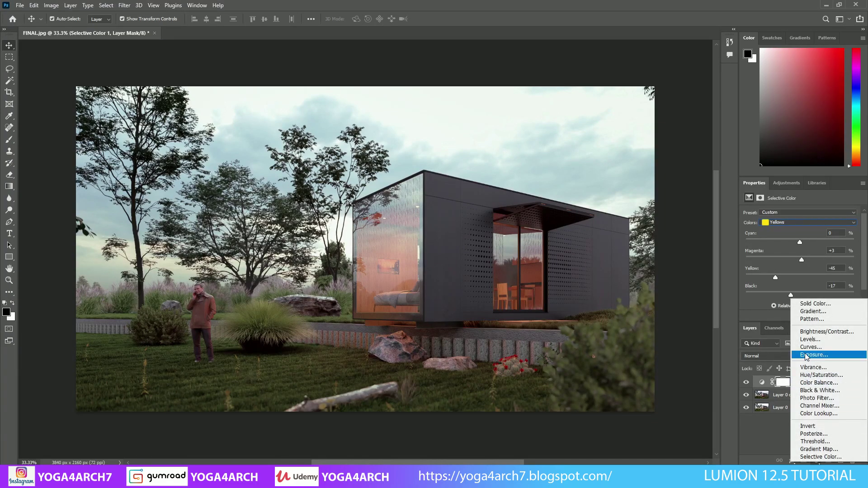
pyautogui.click(817, 347)
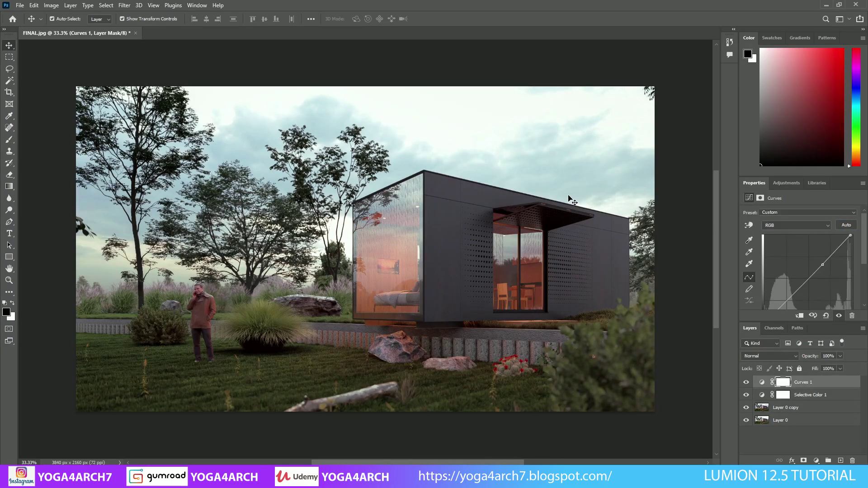
# - Save a JPEG copy named 'FINAL EDITED' at Quality 12 (Maximum)
pyautogui.click(20, 6)
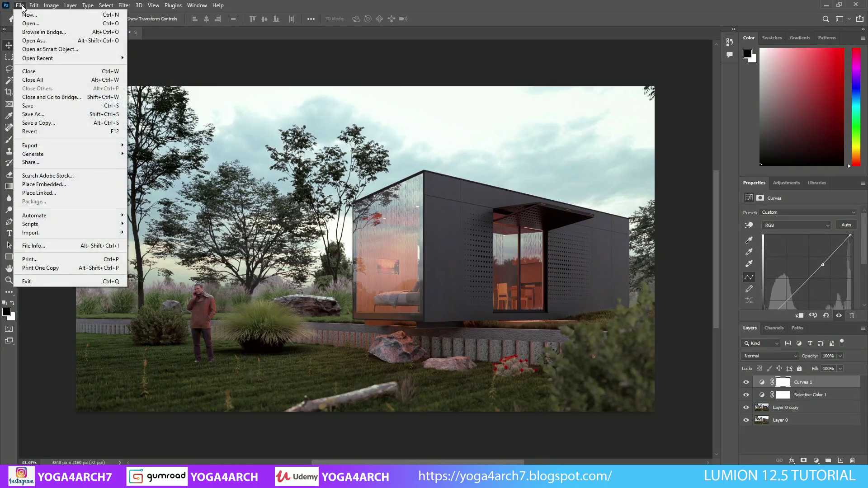
pyautogui.click(45, 110)
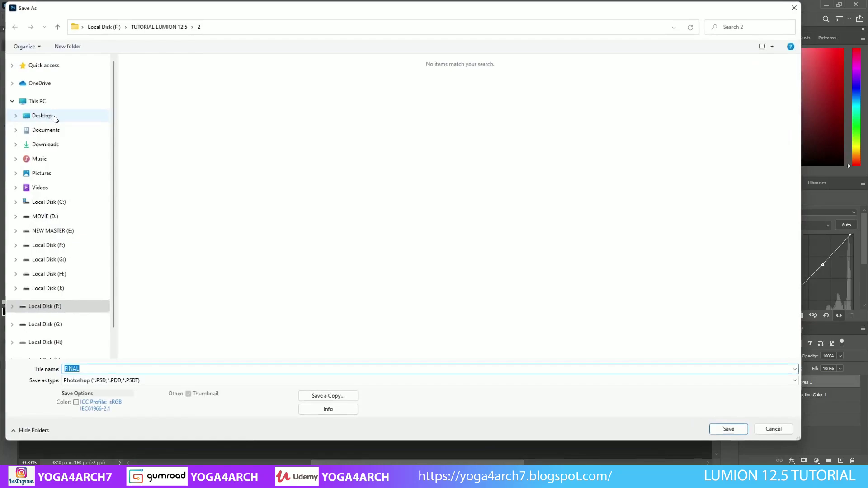
pyautogui.click(329, 396)
pyautogui.click(293, 382)
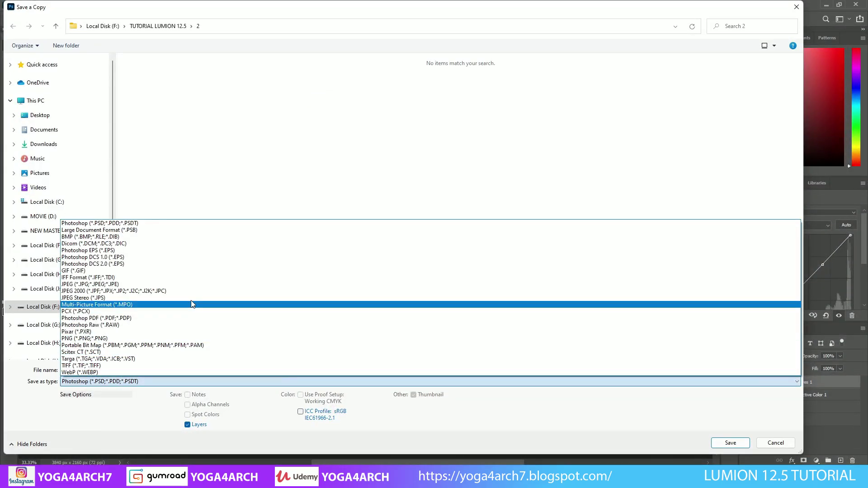
pyautogui.click(185, 287)
pyautogui.tripleClick(153, 369)
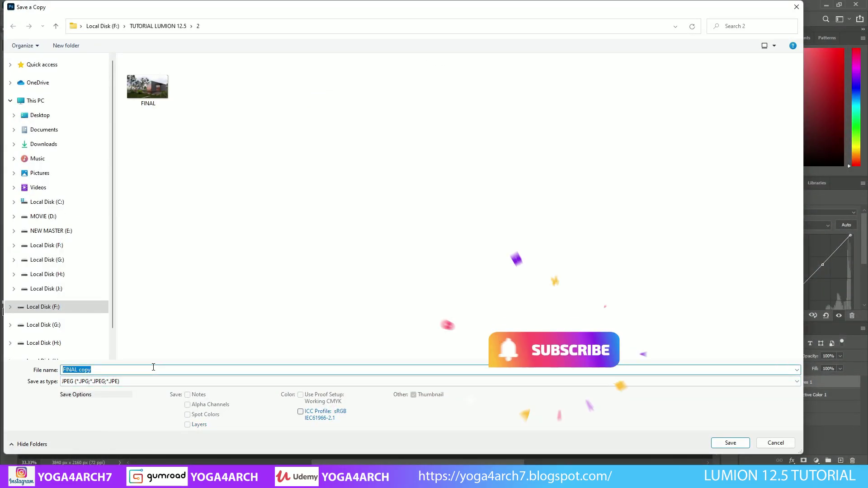
pyautogui.write('FINAL ')
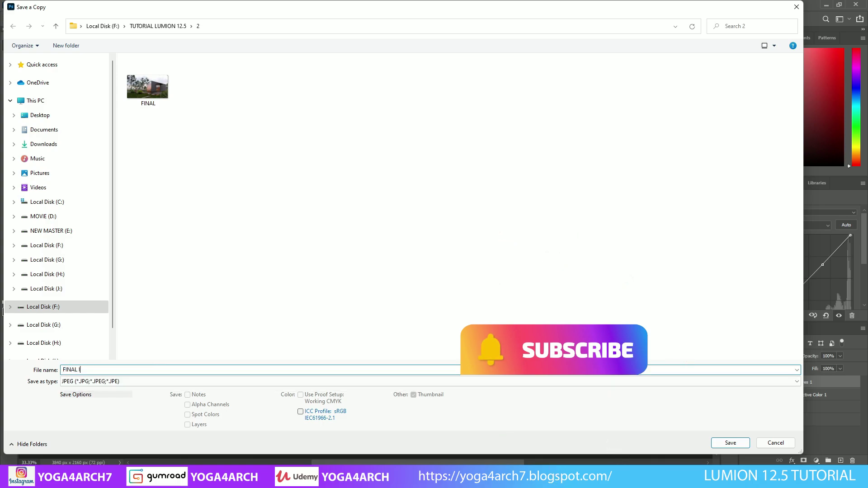
pyautogui.write('EDITED')
pyautogui.click(725, 441)
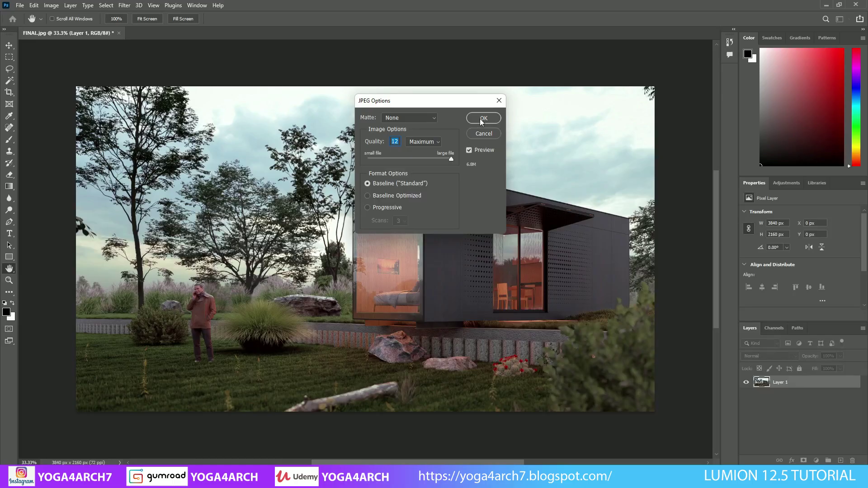
pyautogui.click(483, 118)
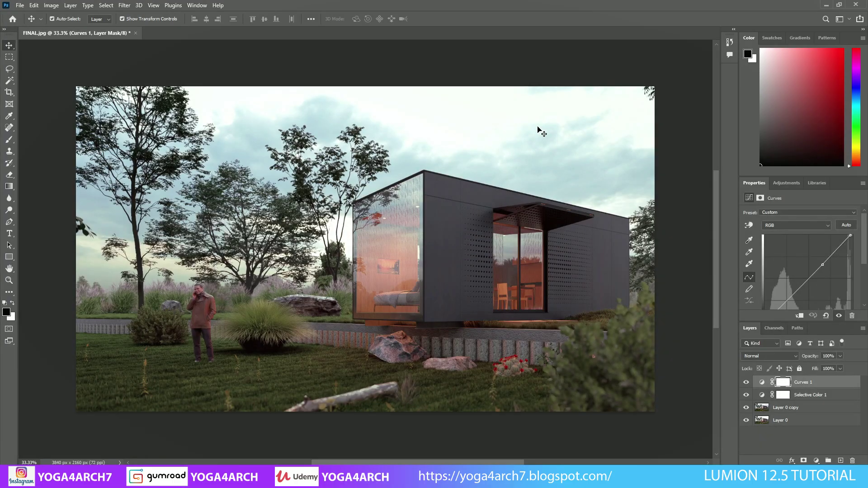